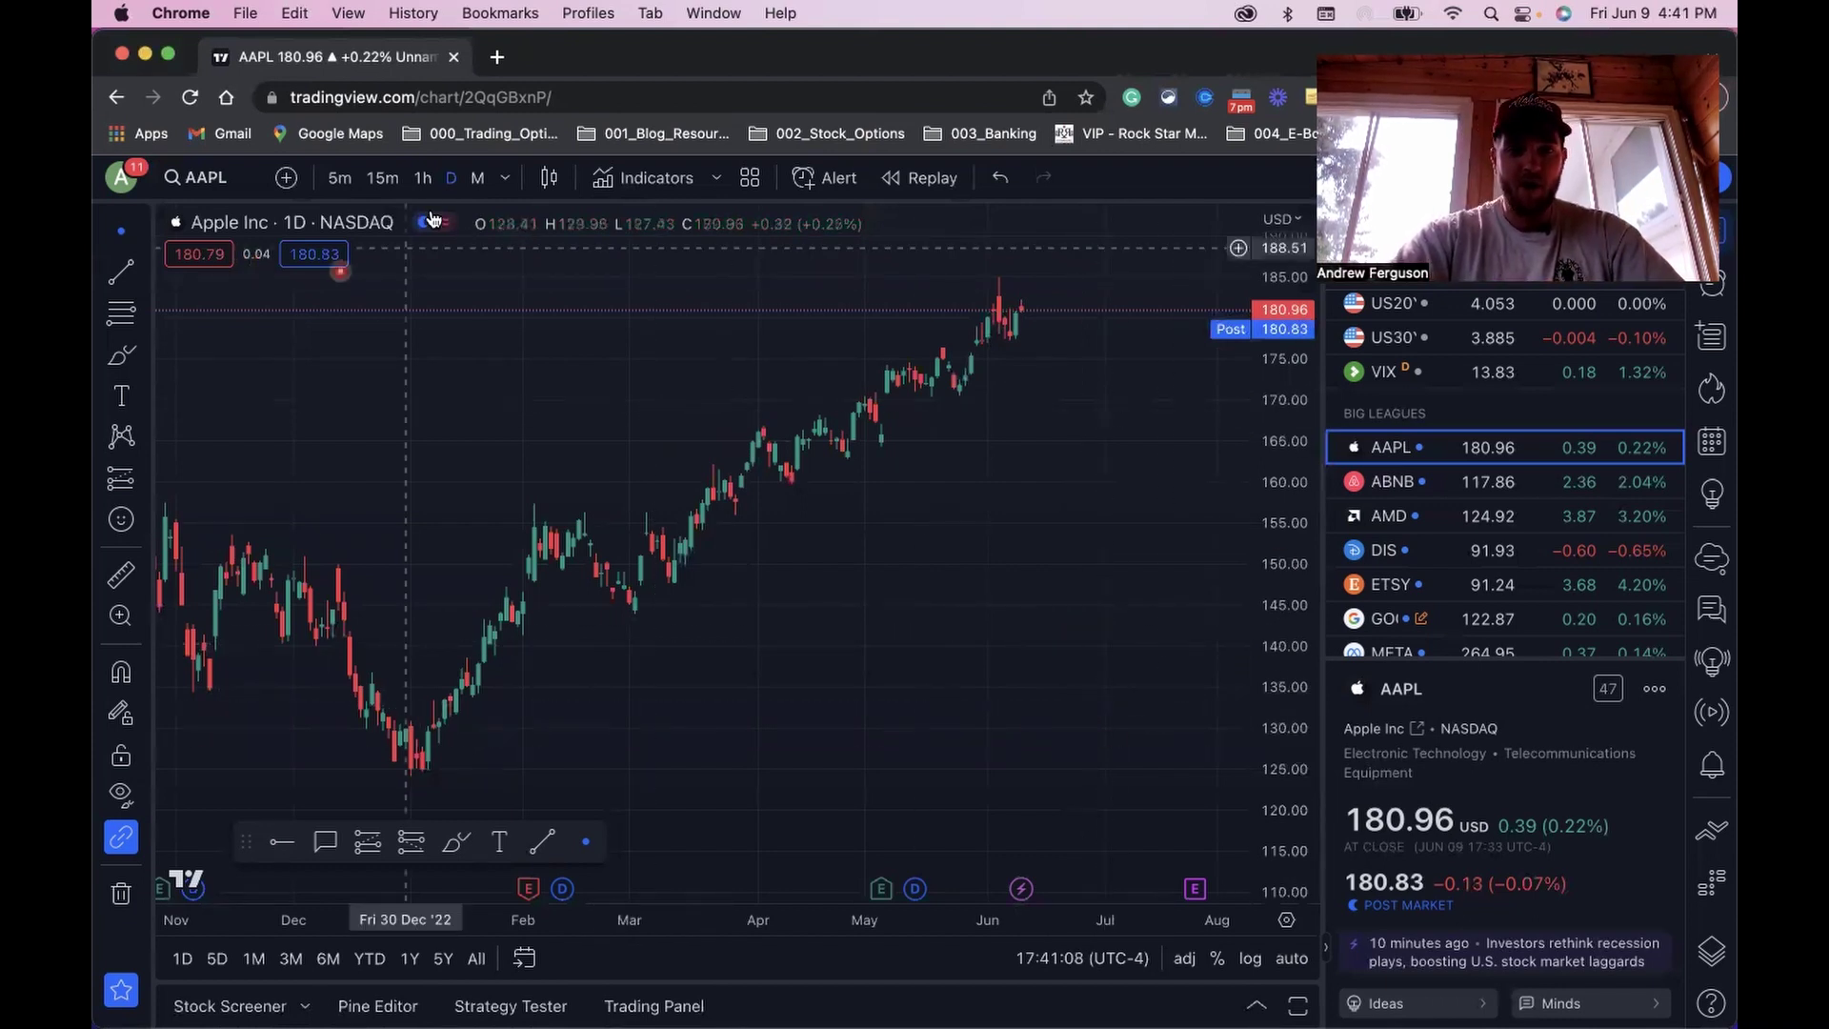
# - Open the Trading Panel's broker list at full height and bring up the Paper Trading connect prompt
pyautogui.click(1249, 1007)
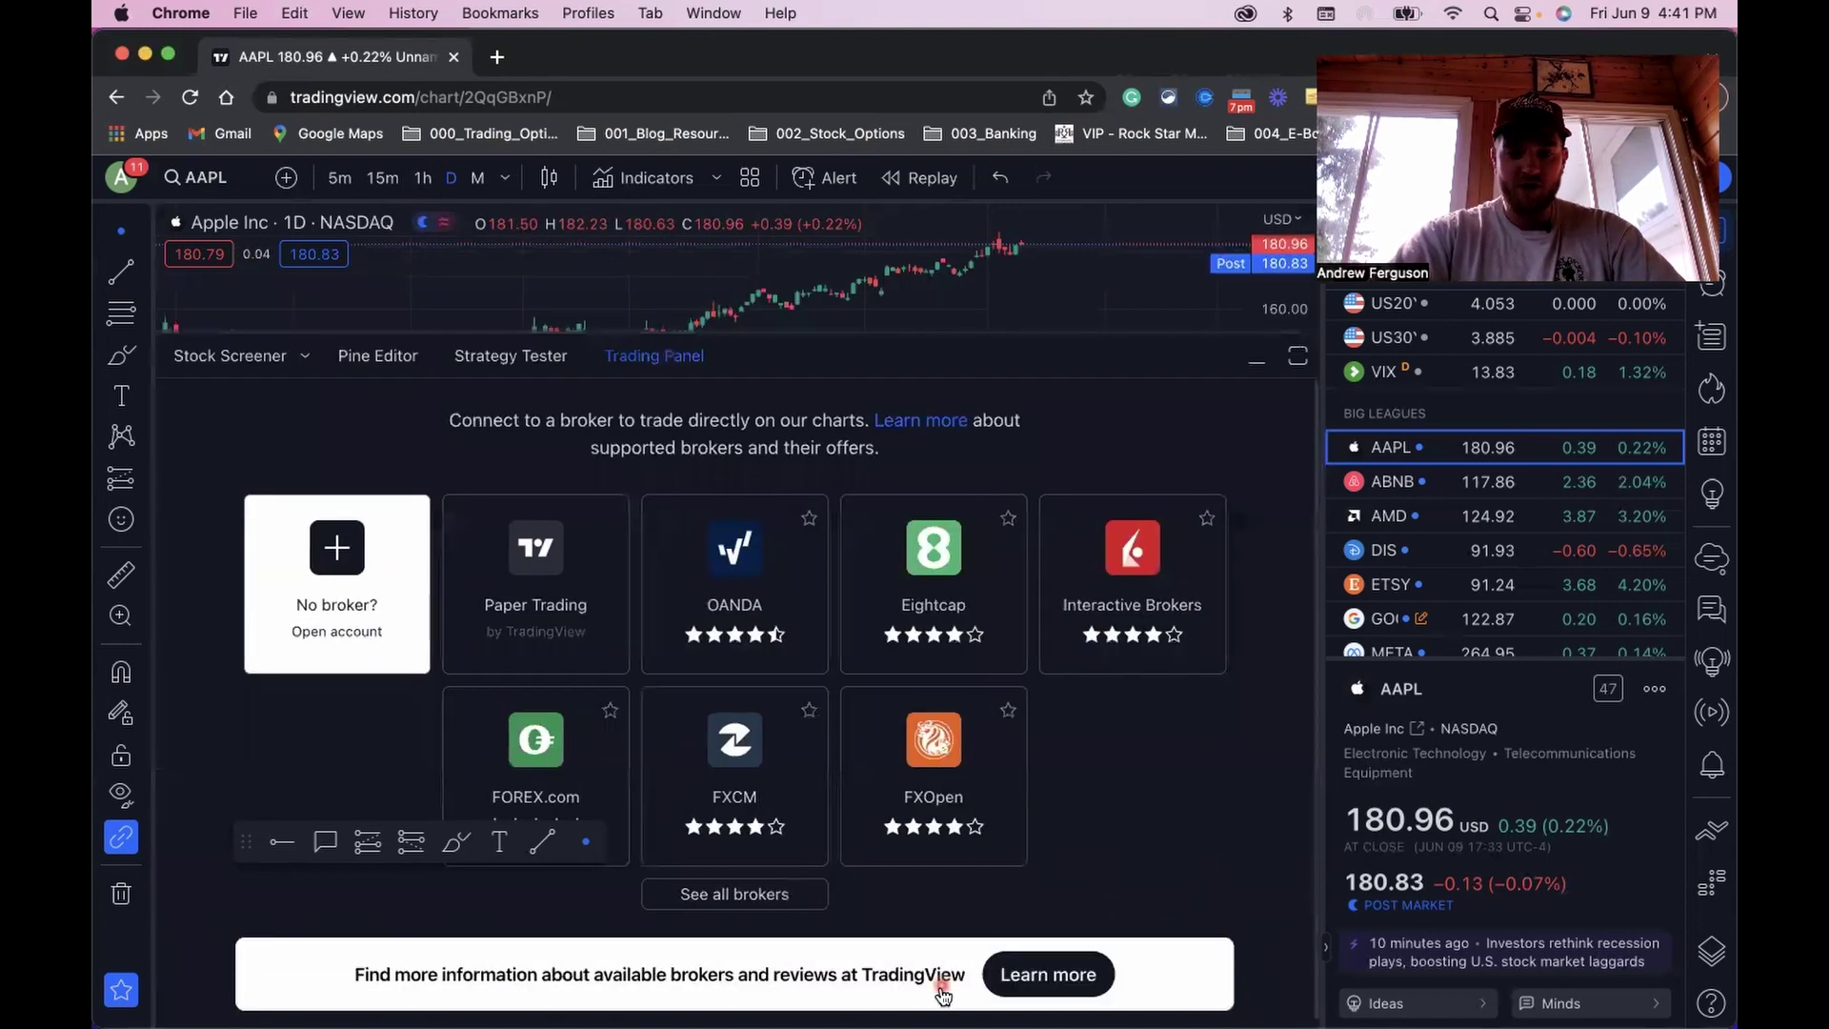
pyautogui.click(1297, 356)
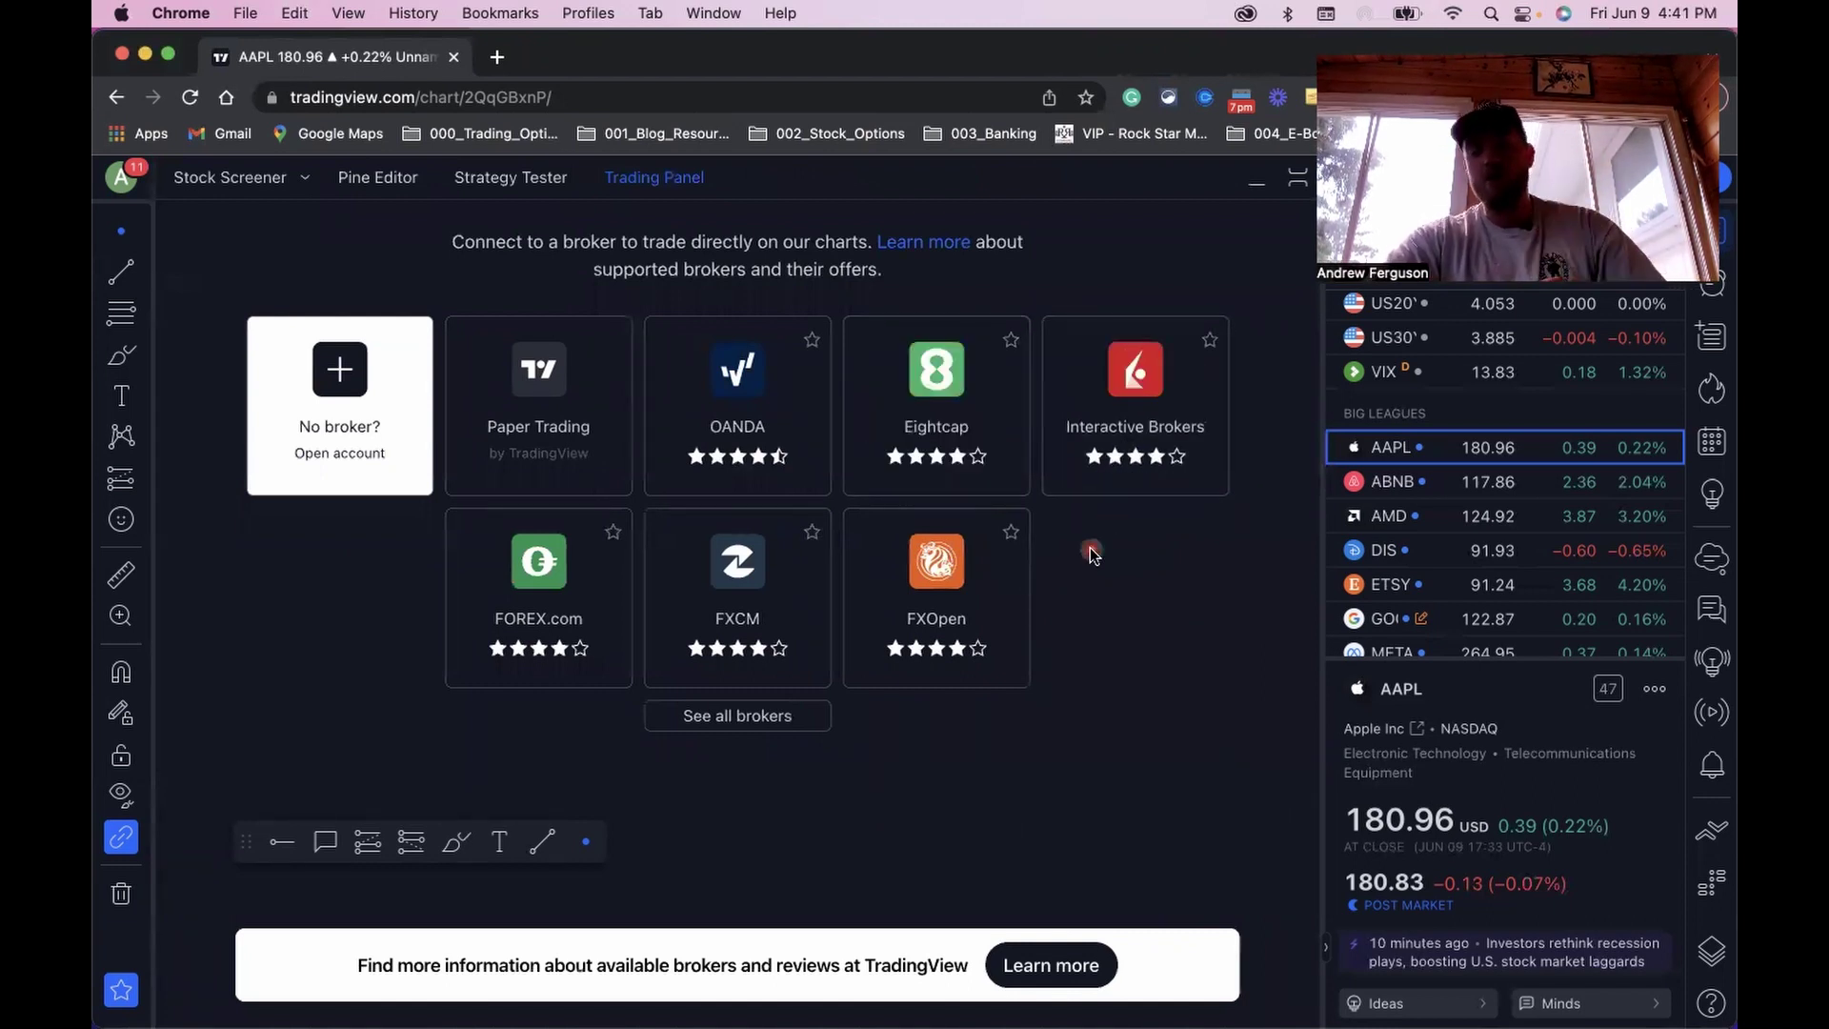
pyautogui.moveTo(1113, 403)
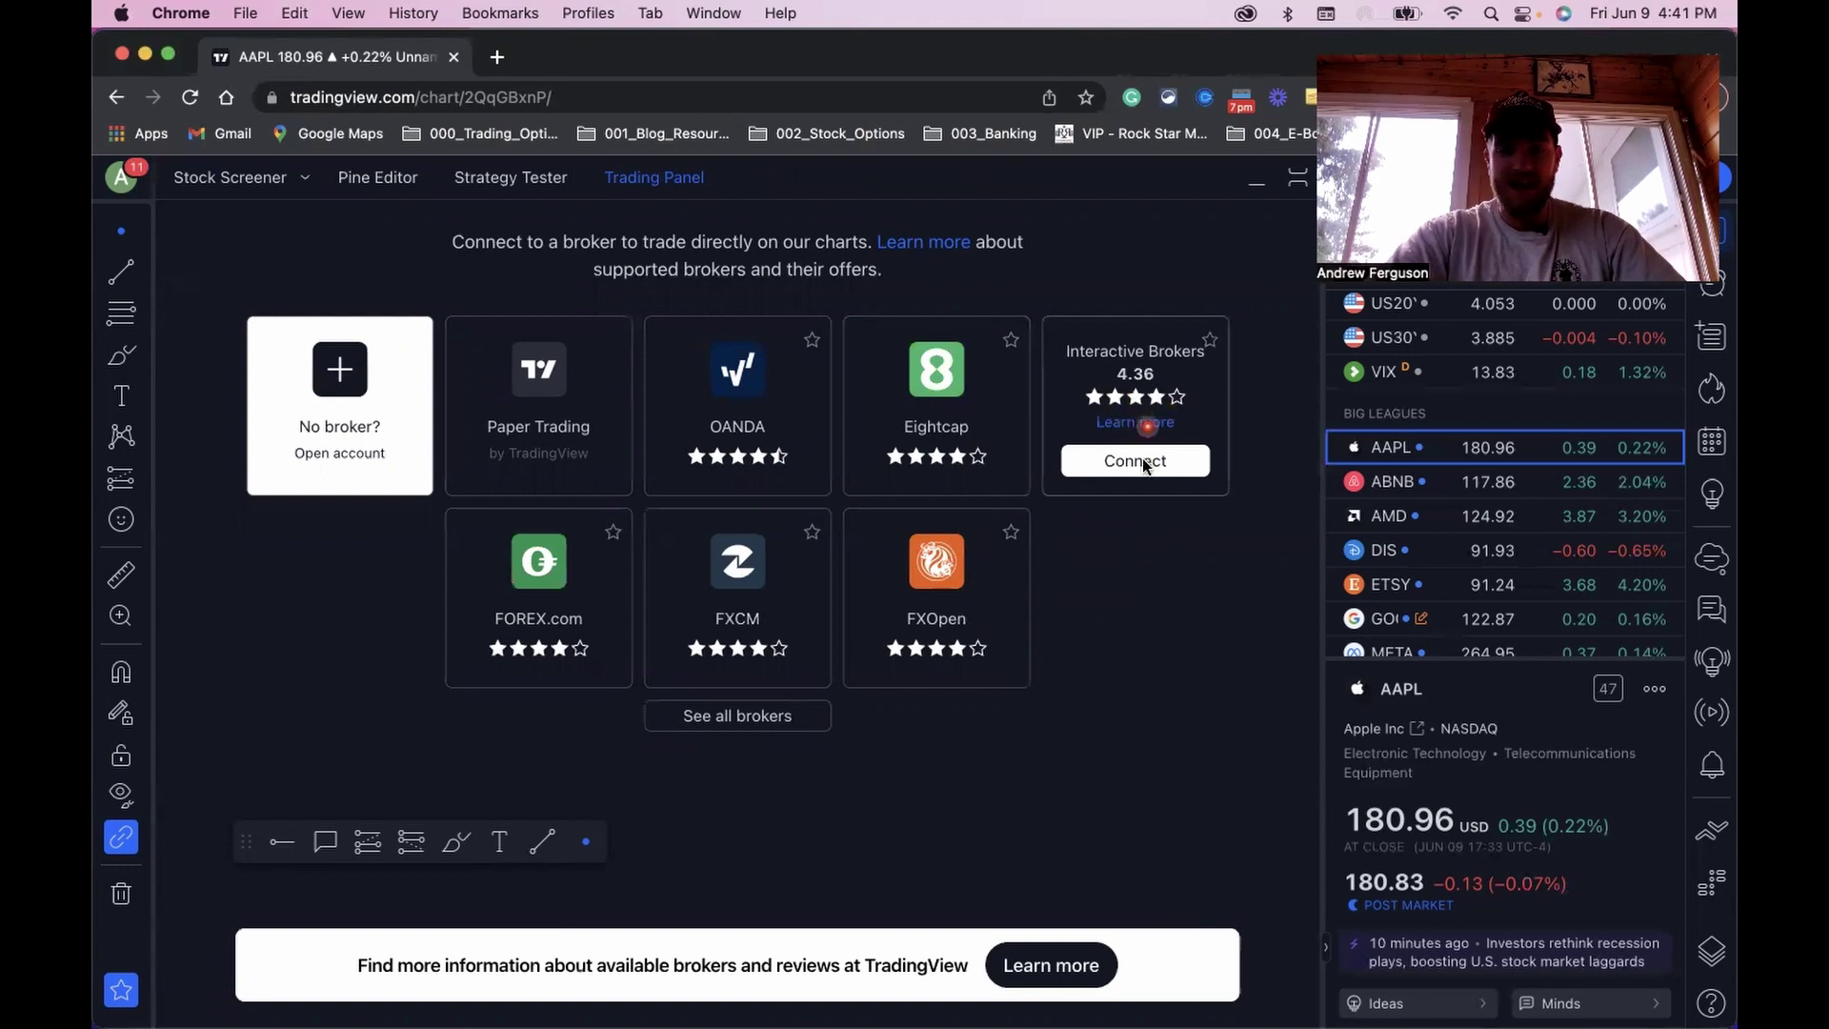
pyautogui.moveTo(544, 452)
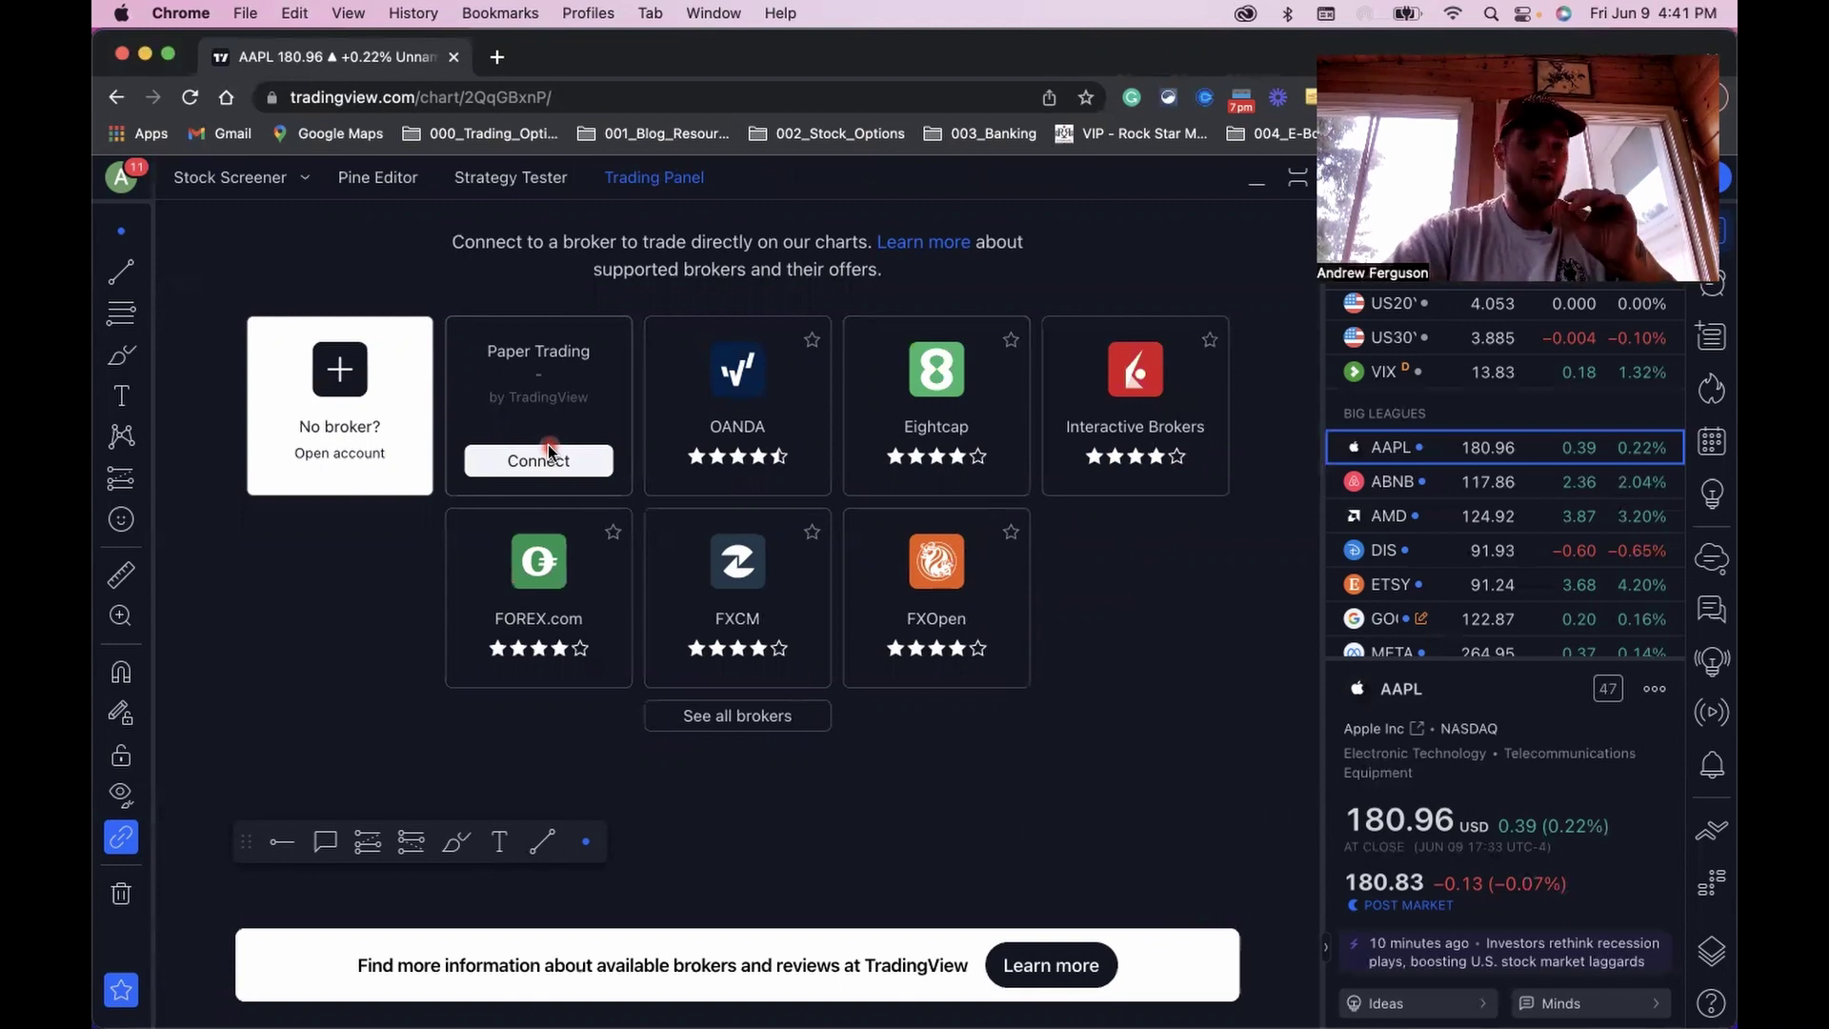
# - Connect the 100 000 USD Paper Trading account and collapse the panel to show the AAPL chart
pyautogui.click(546, 450)
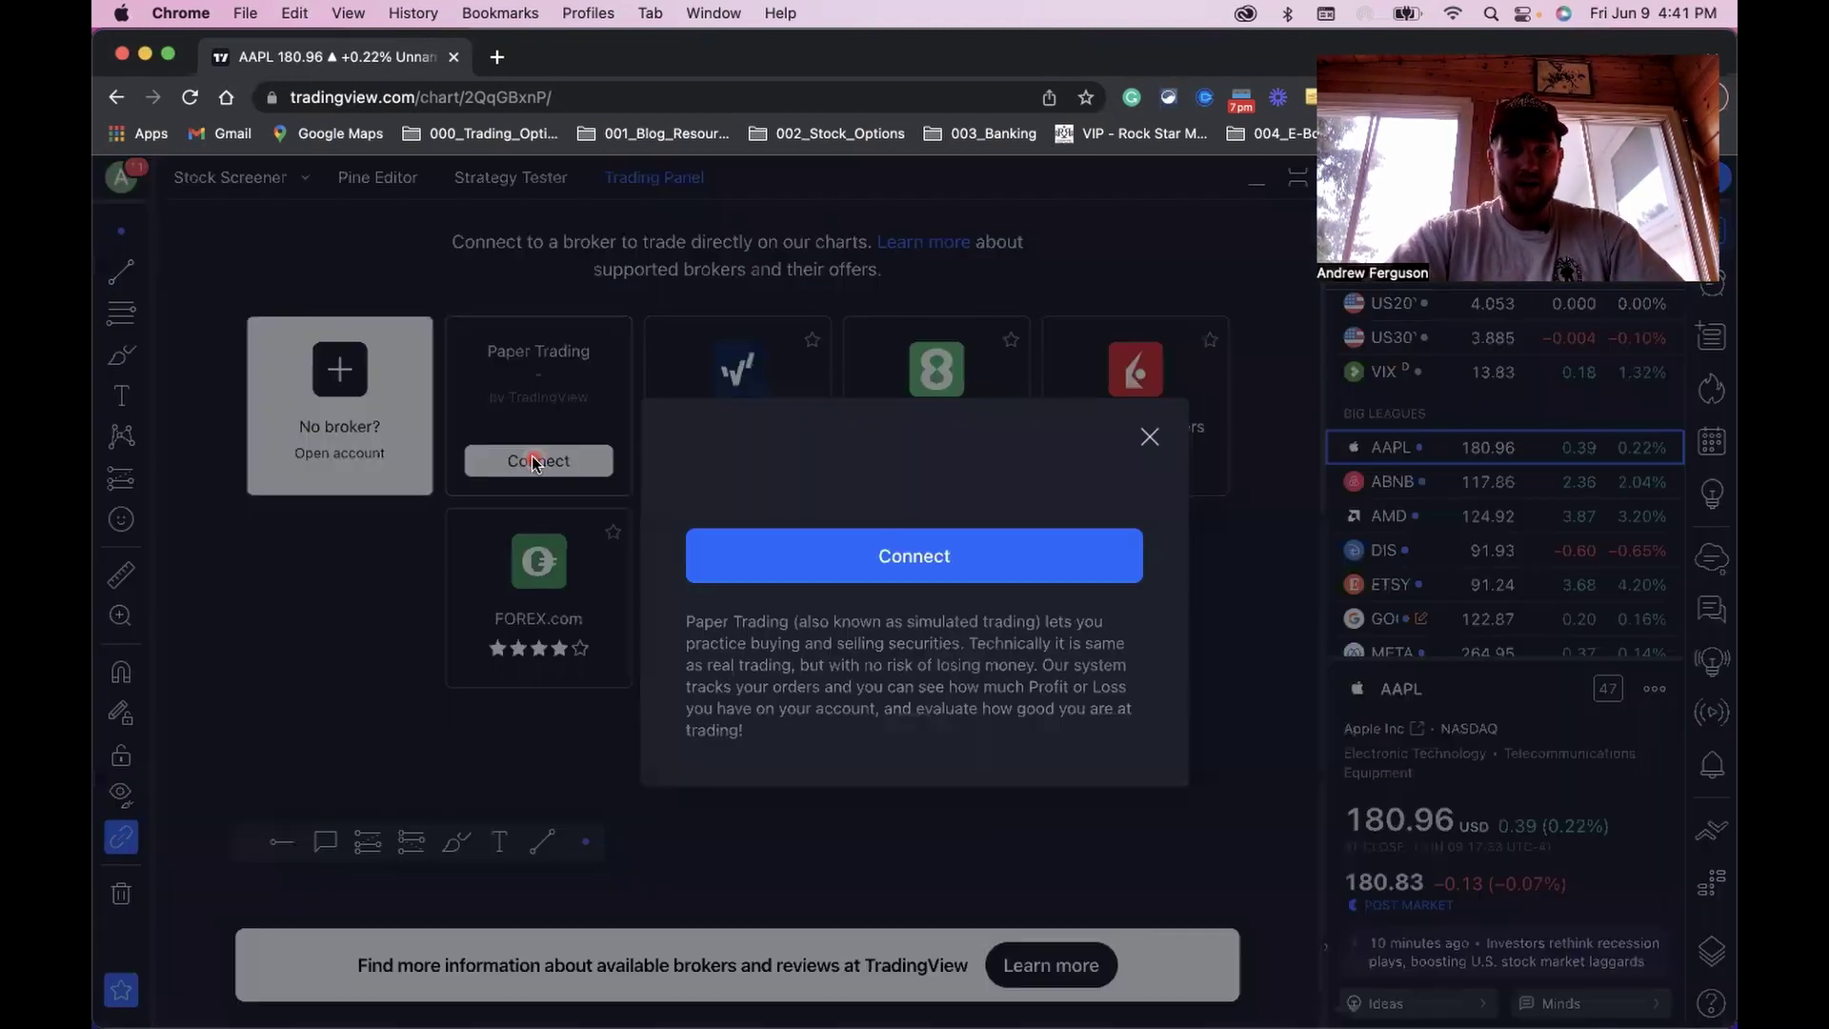
pyautogui.click(865, 540)
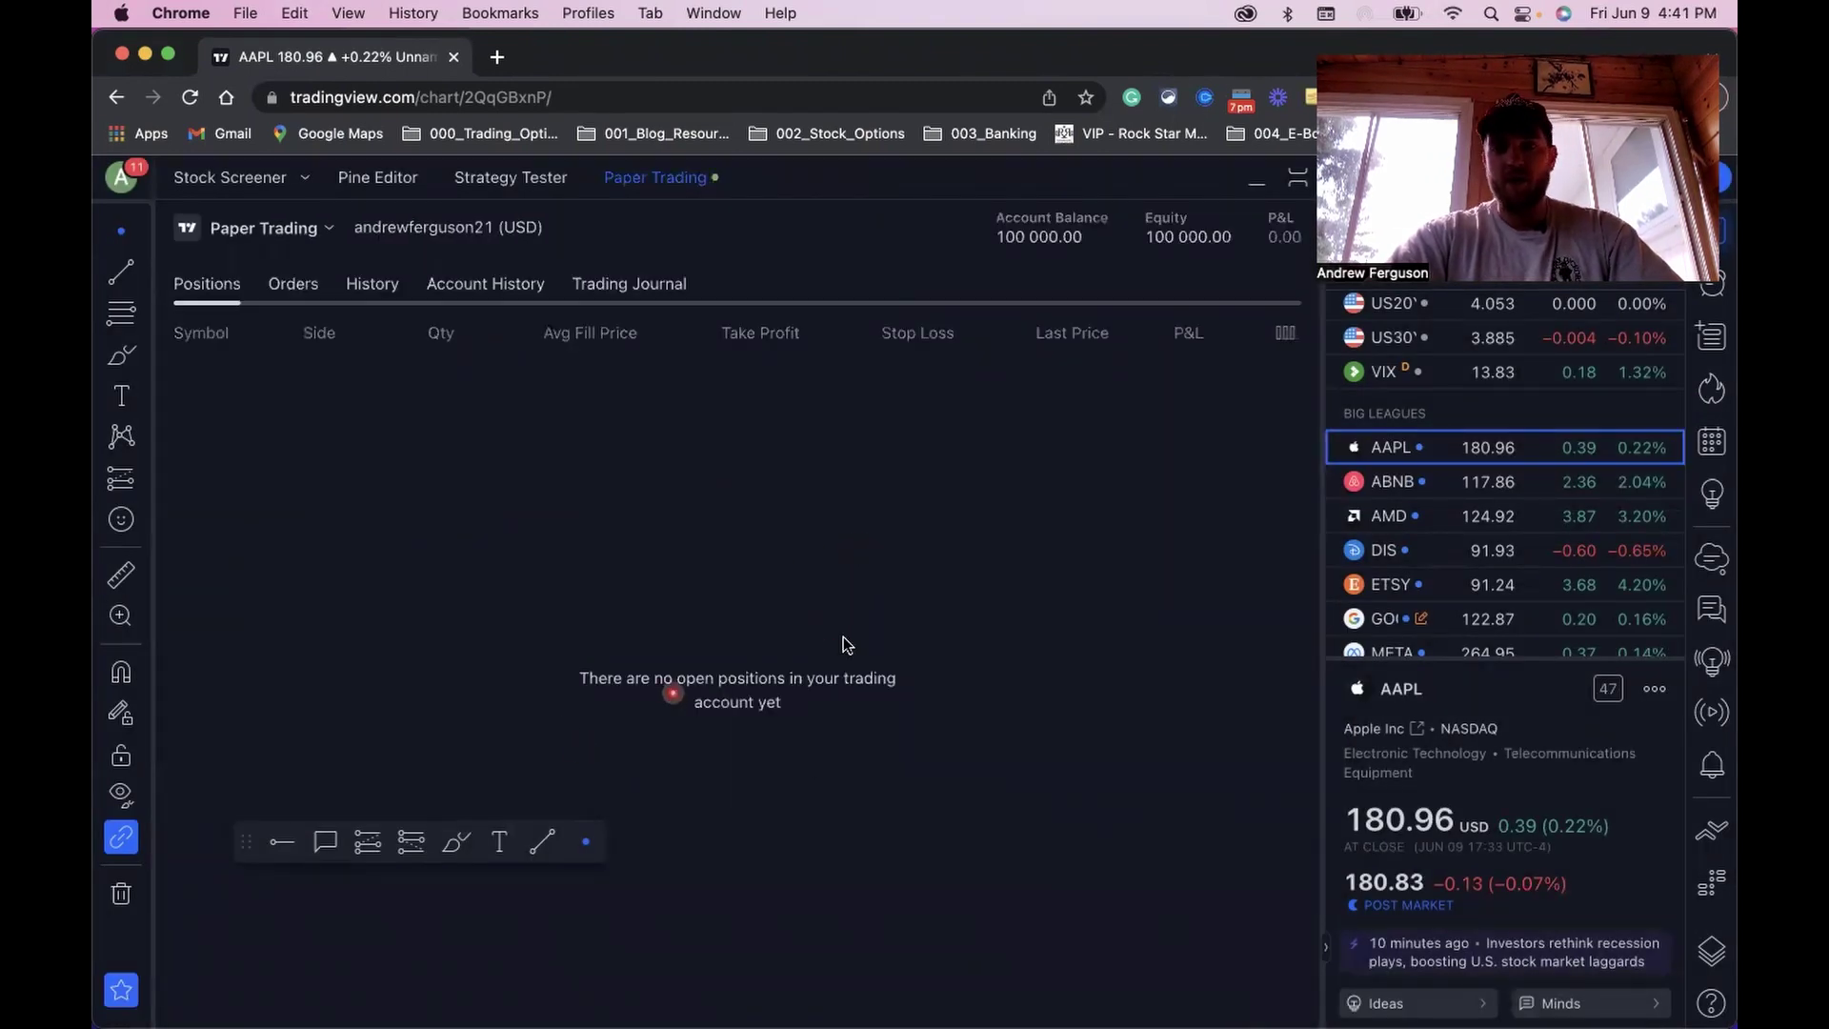
pyautogui.click(1258, 187)
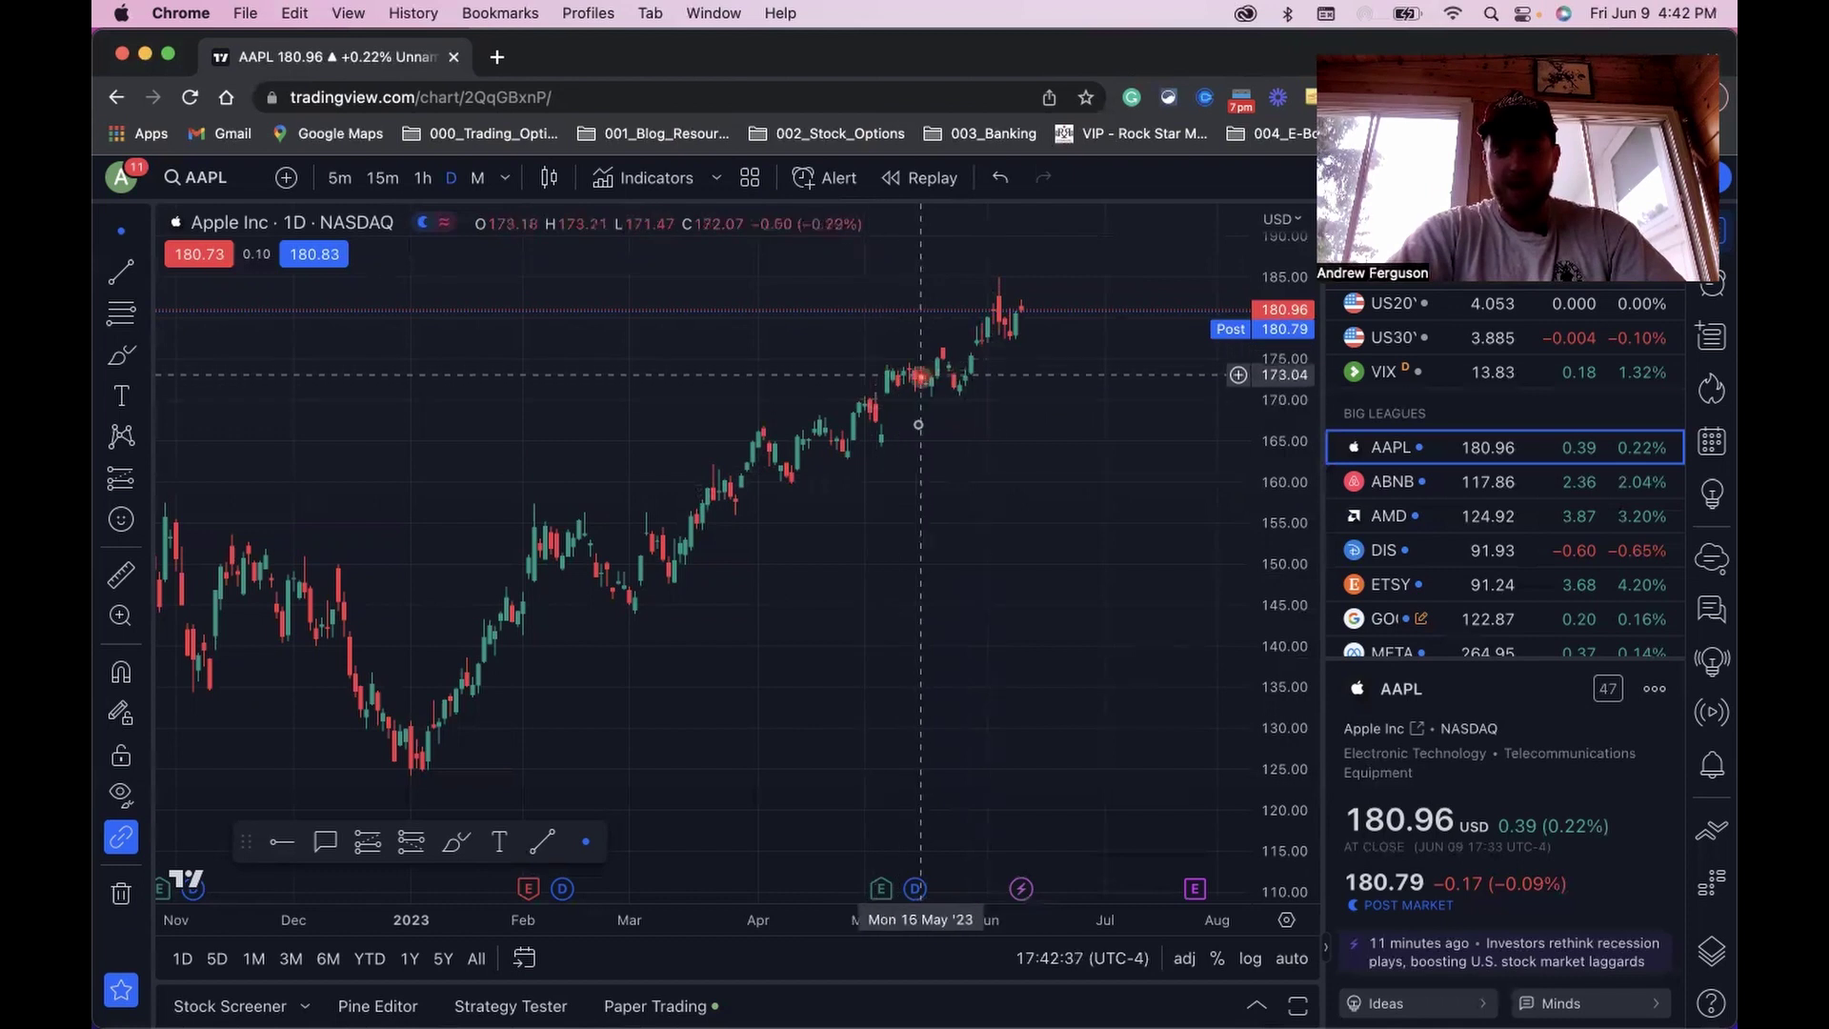
pyautogui.rightClick(933, 486)
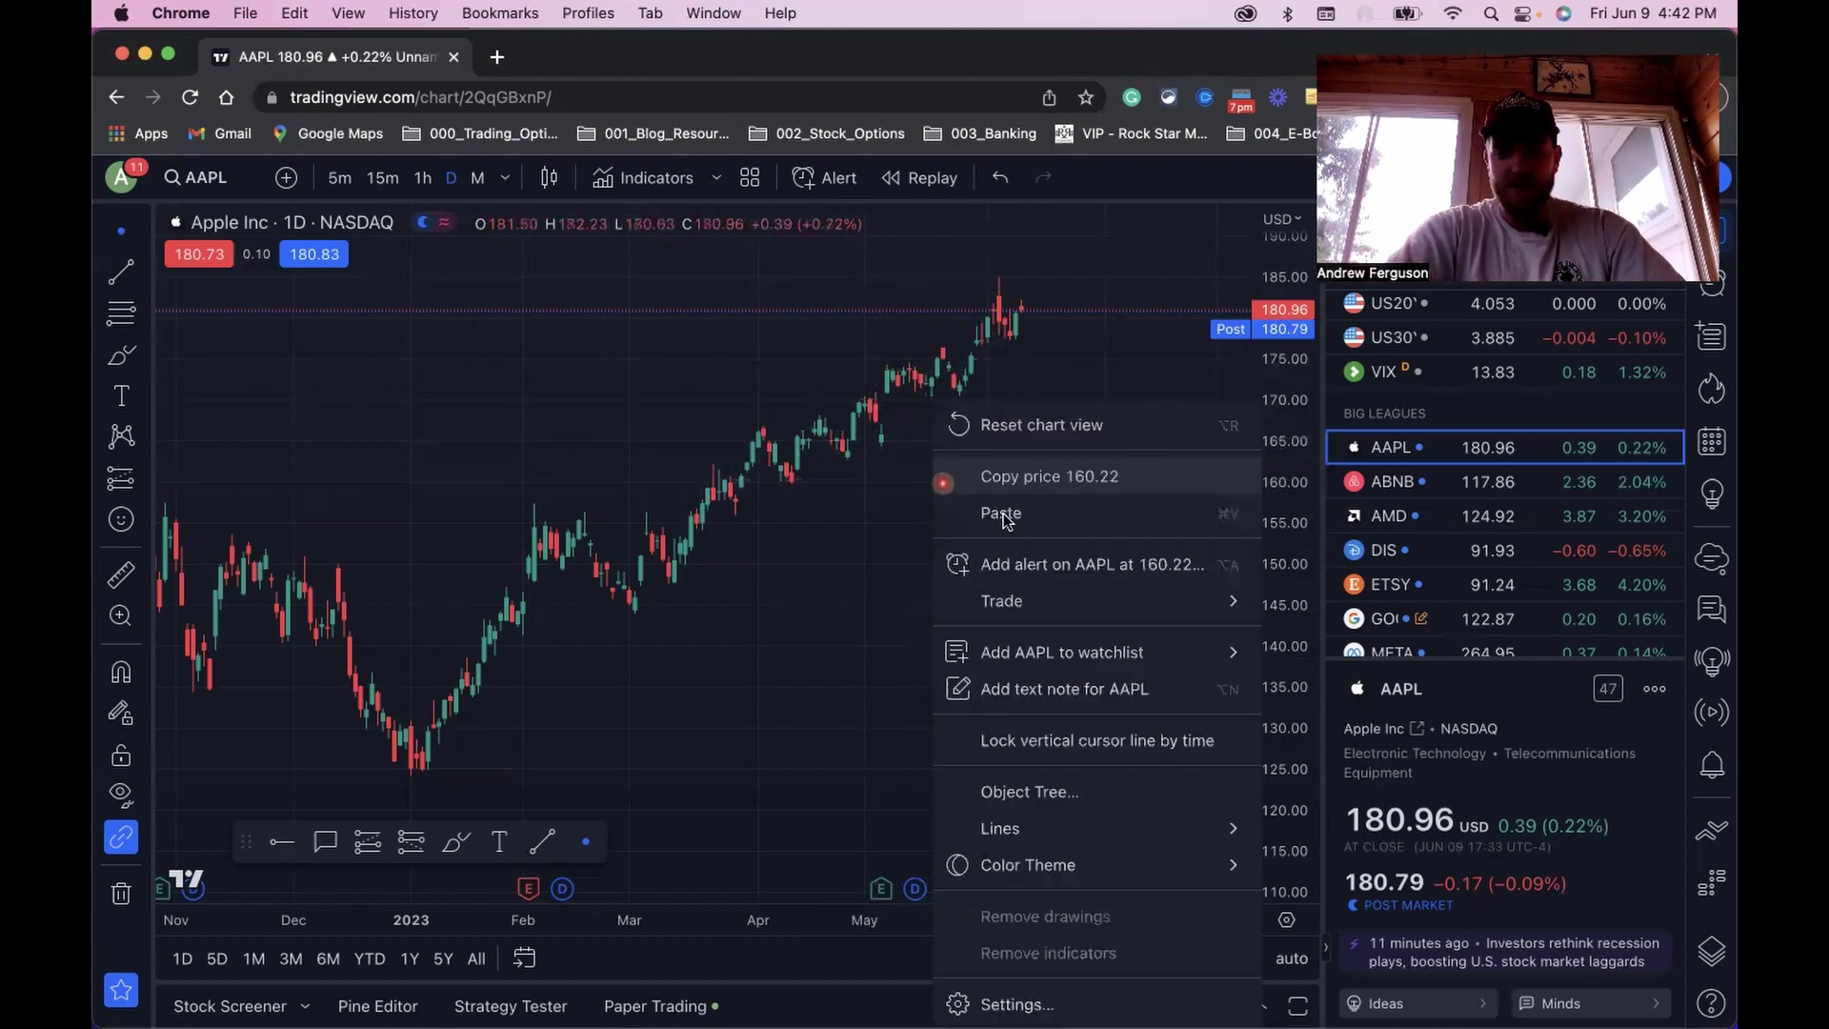
pyautogui.moveTo(1238, 600)
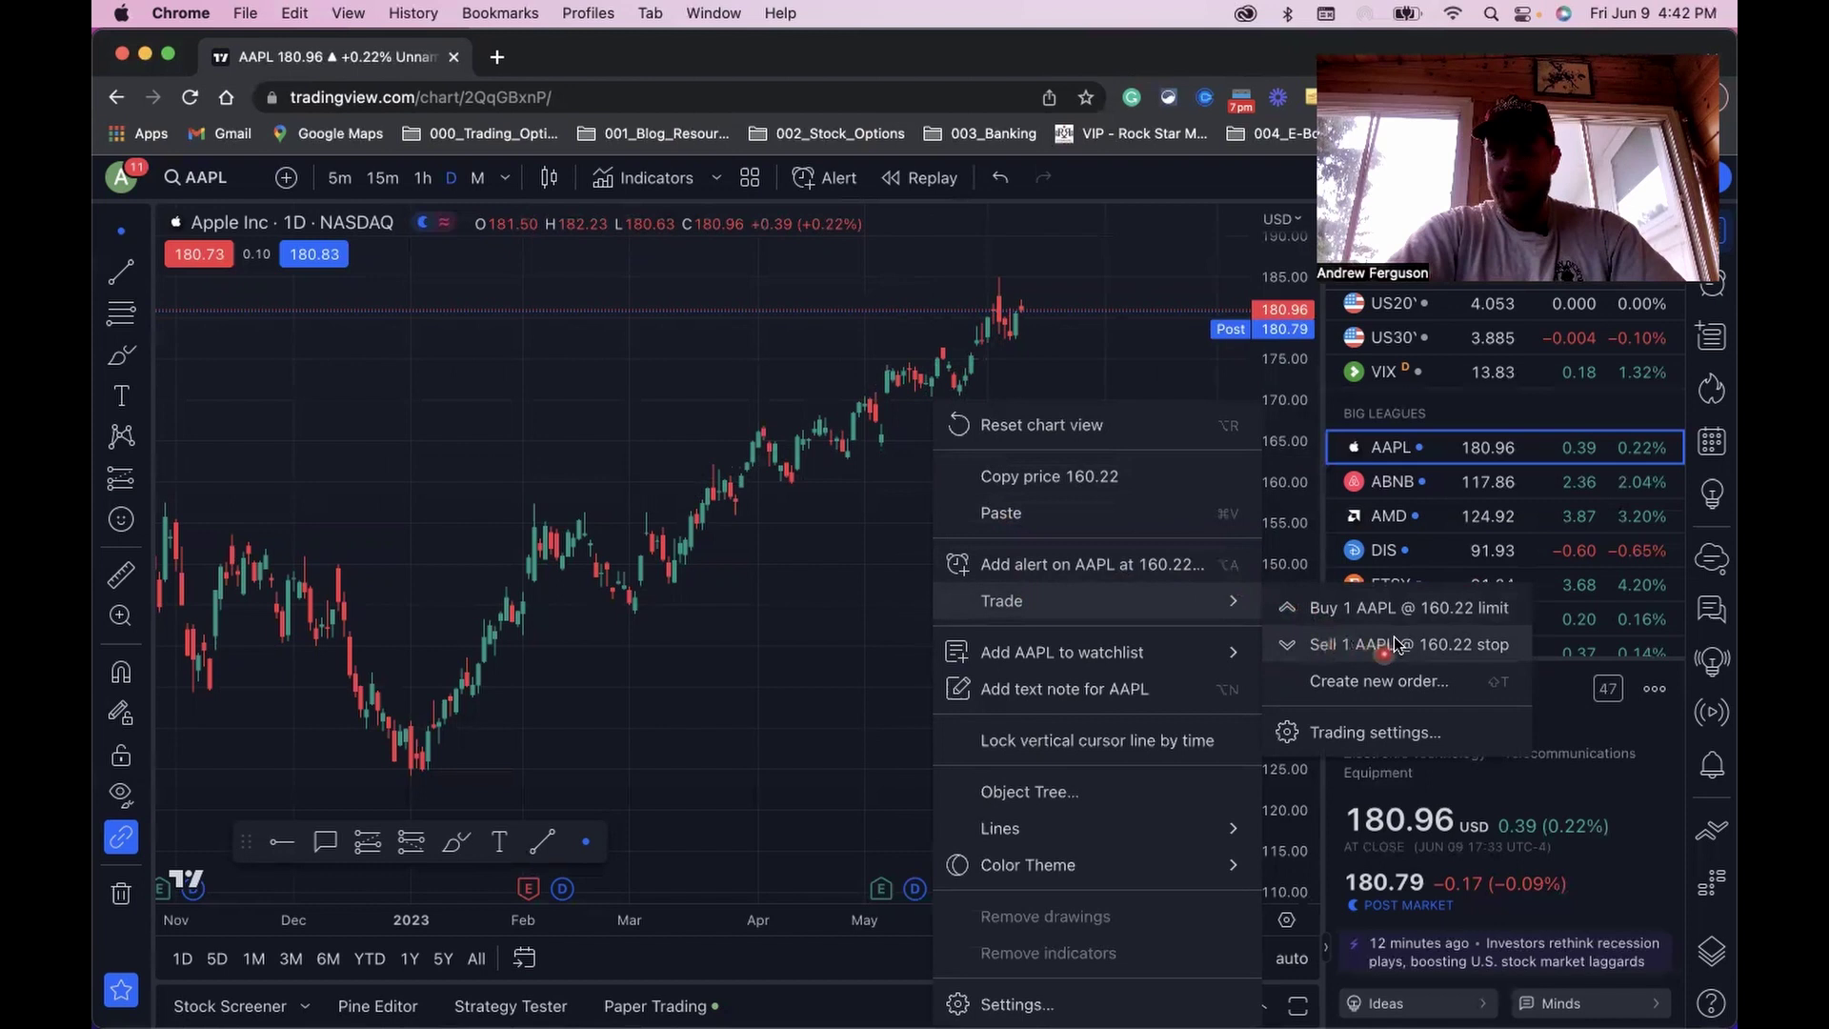
pyautogui.click(1369, 617)
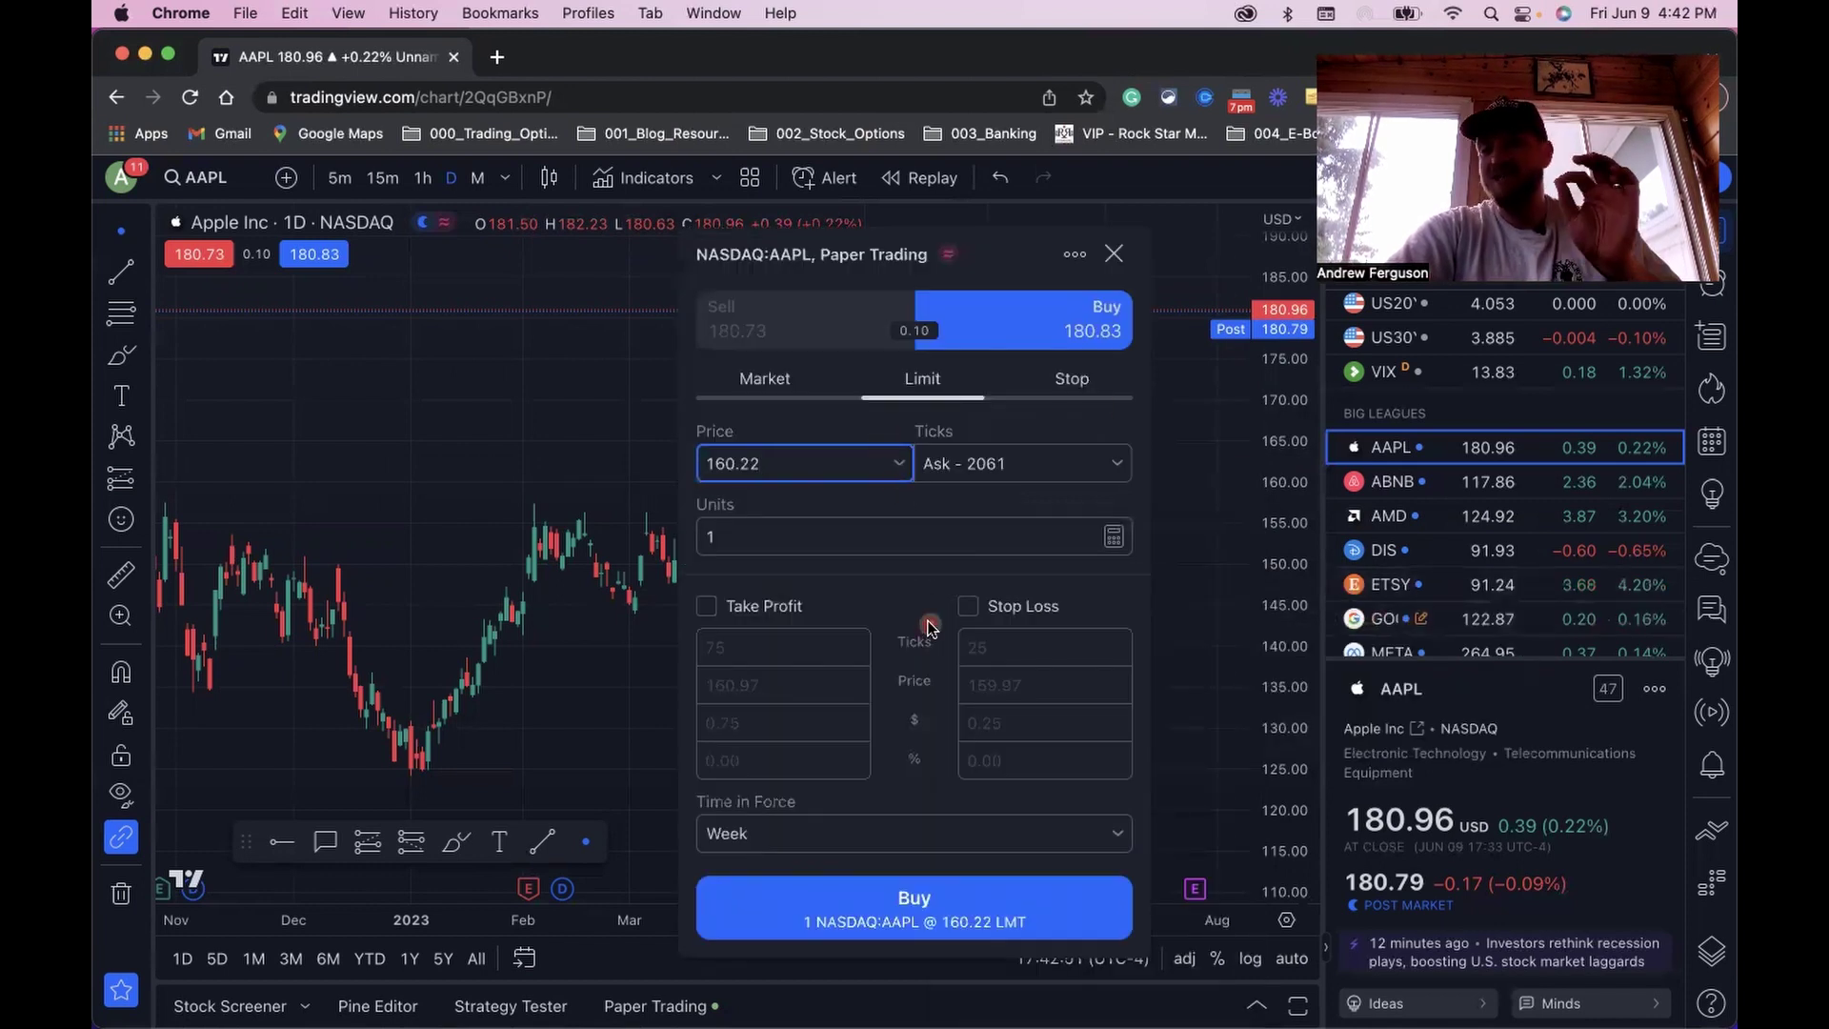
pyautogui.click(1114, 254)
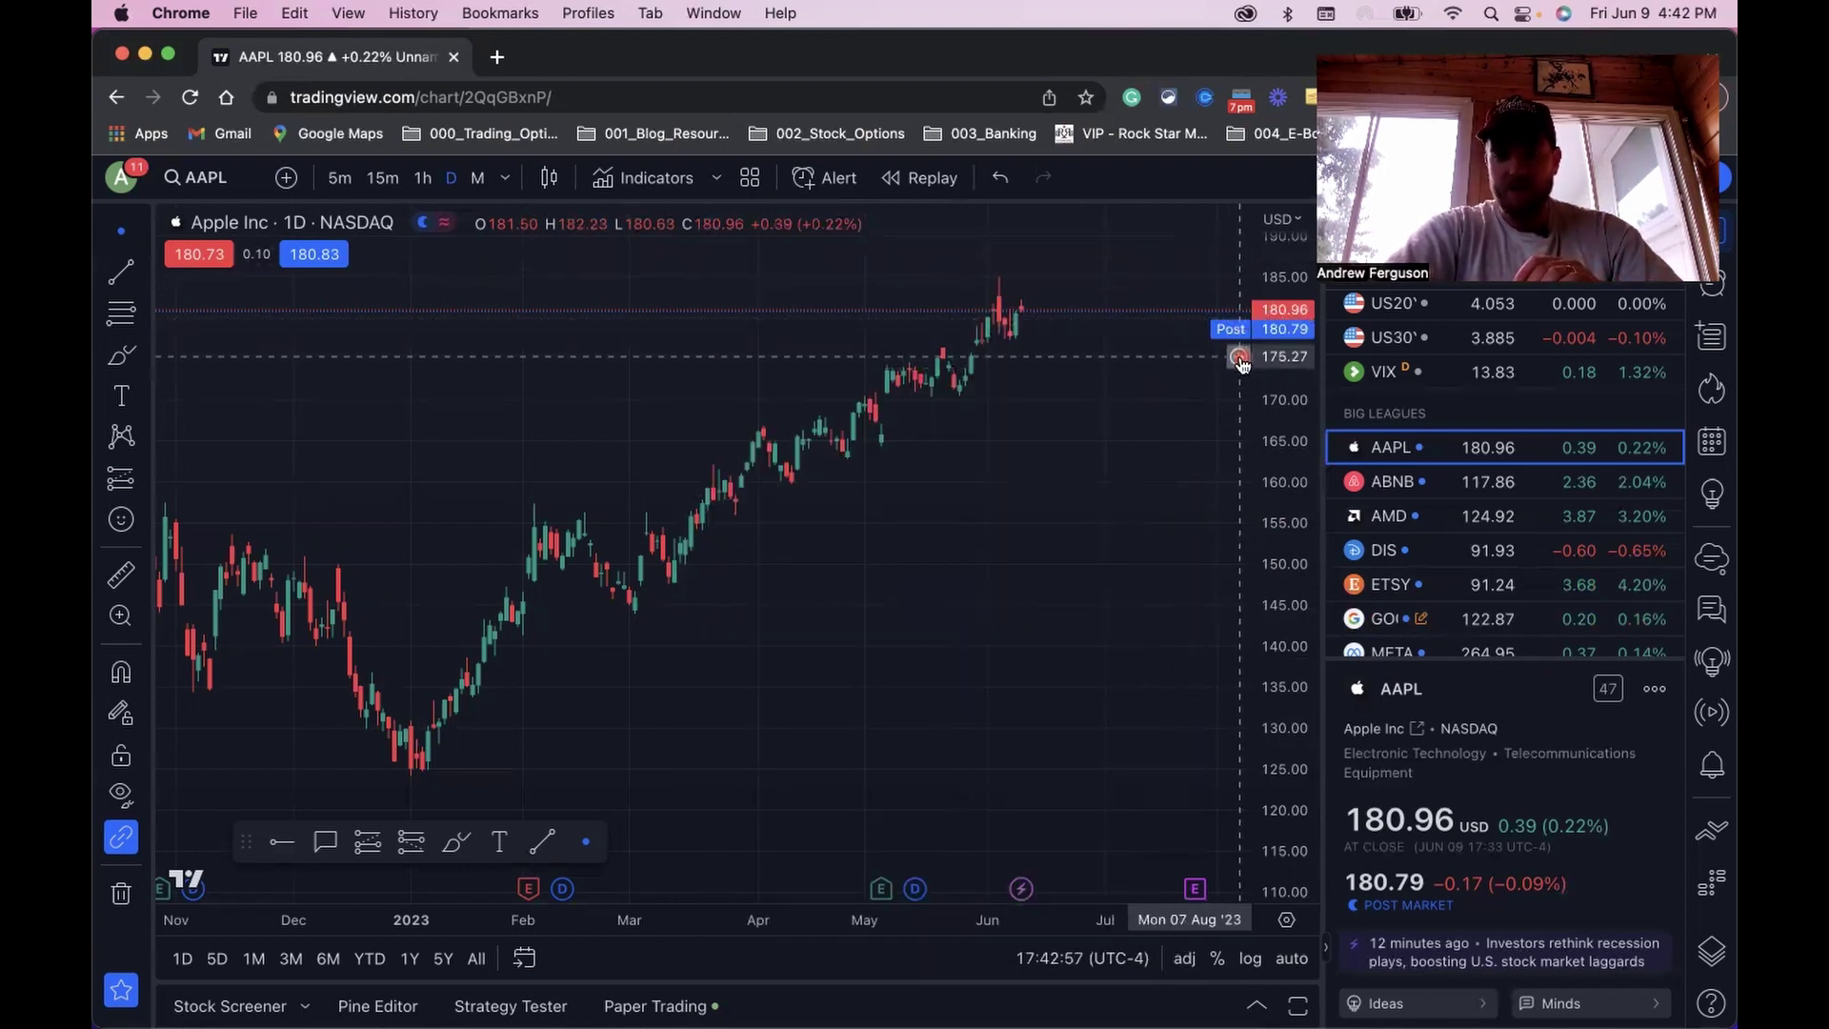
pyautogui.click(1239, 361)
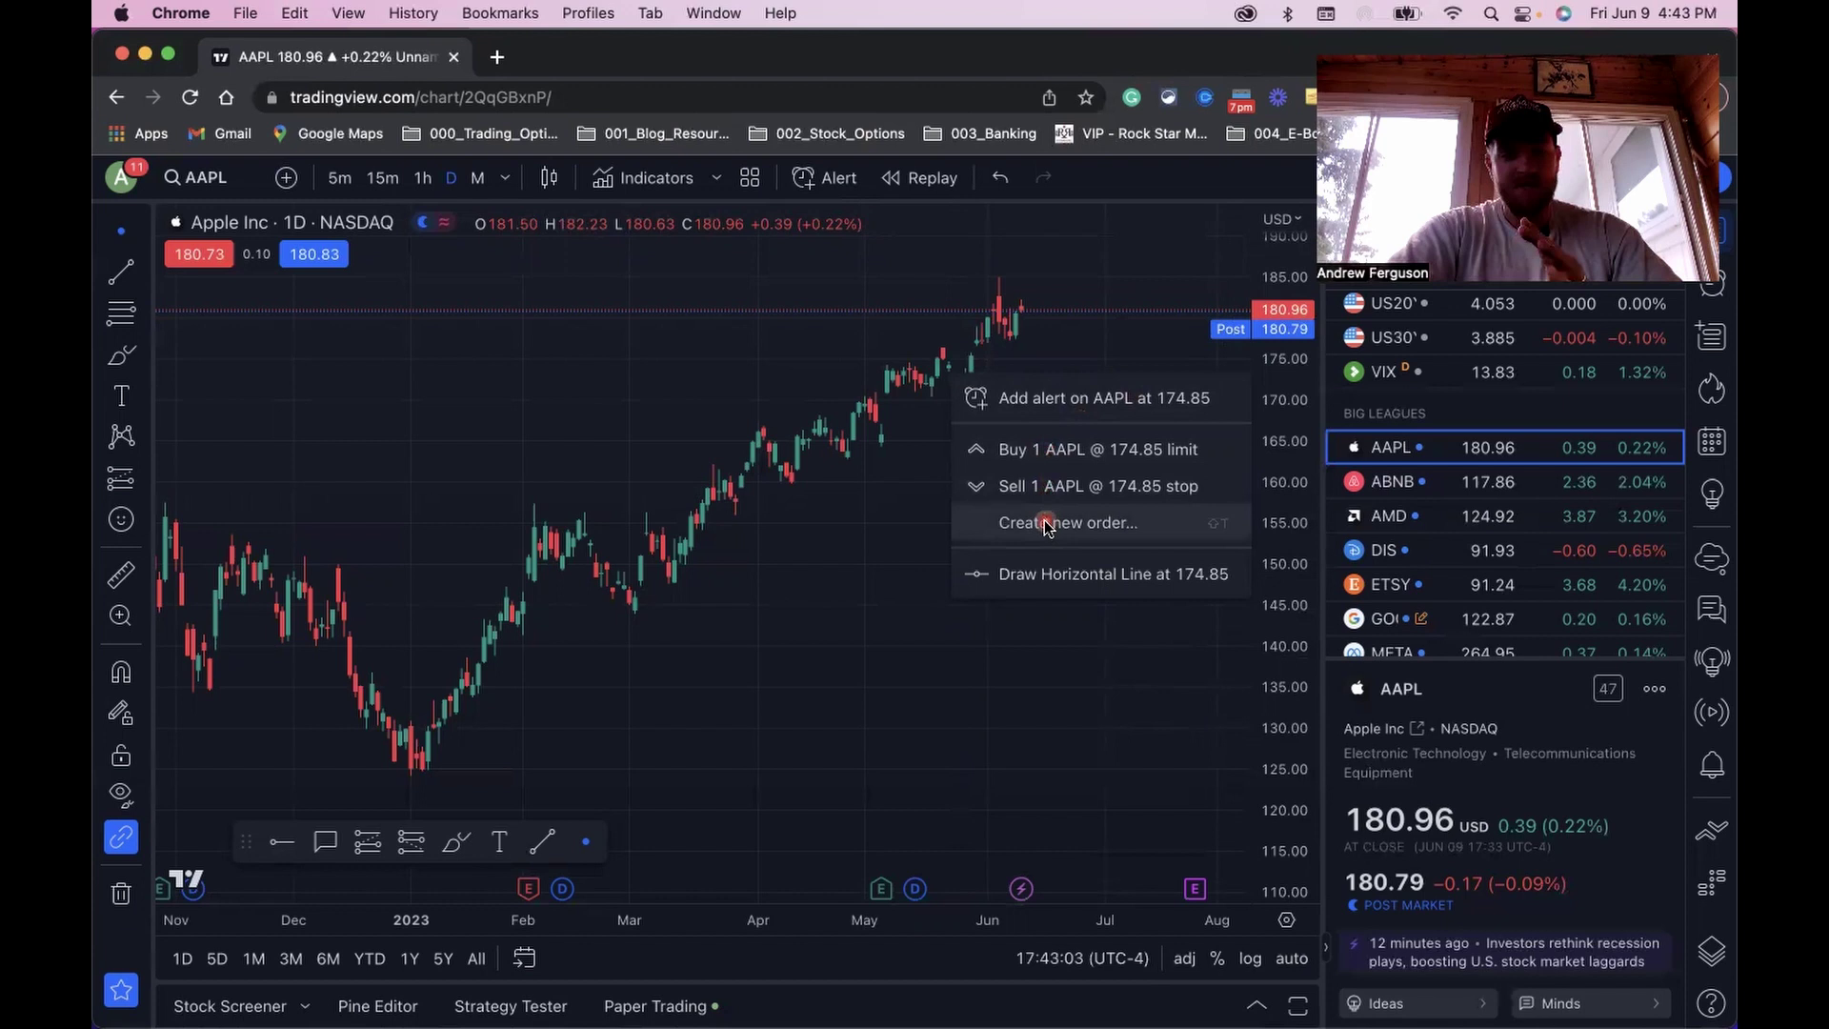
pyautogui.click(896, 519)
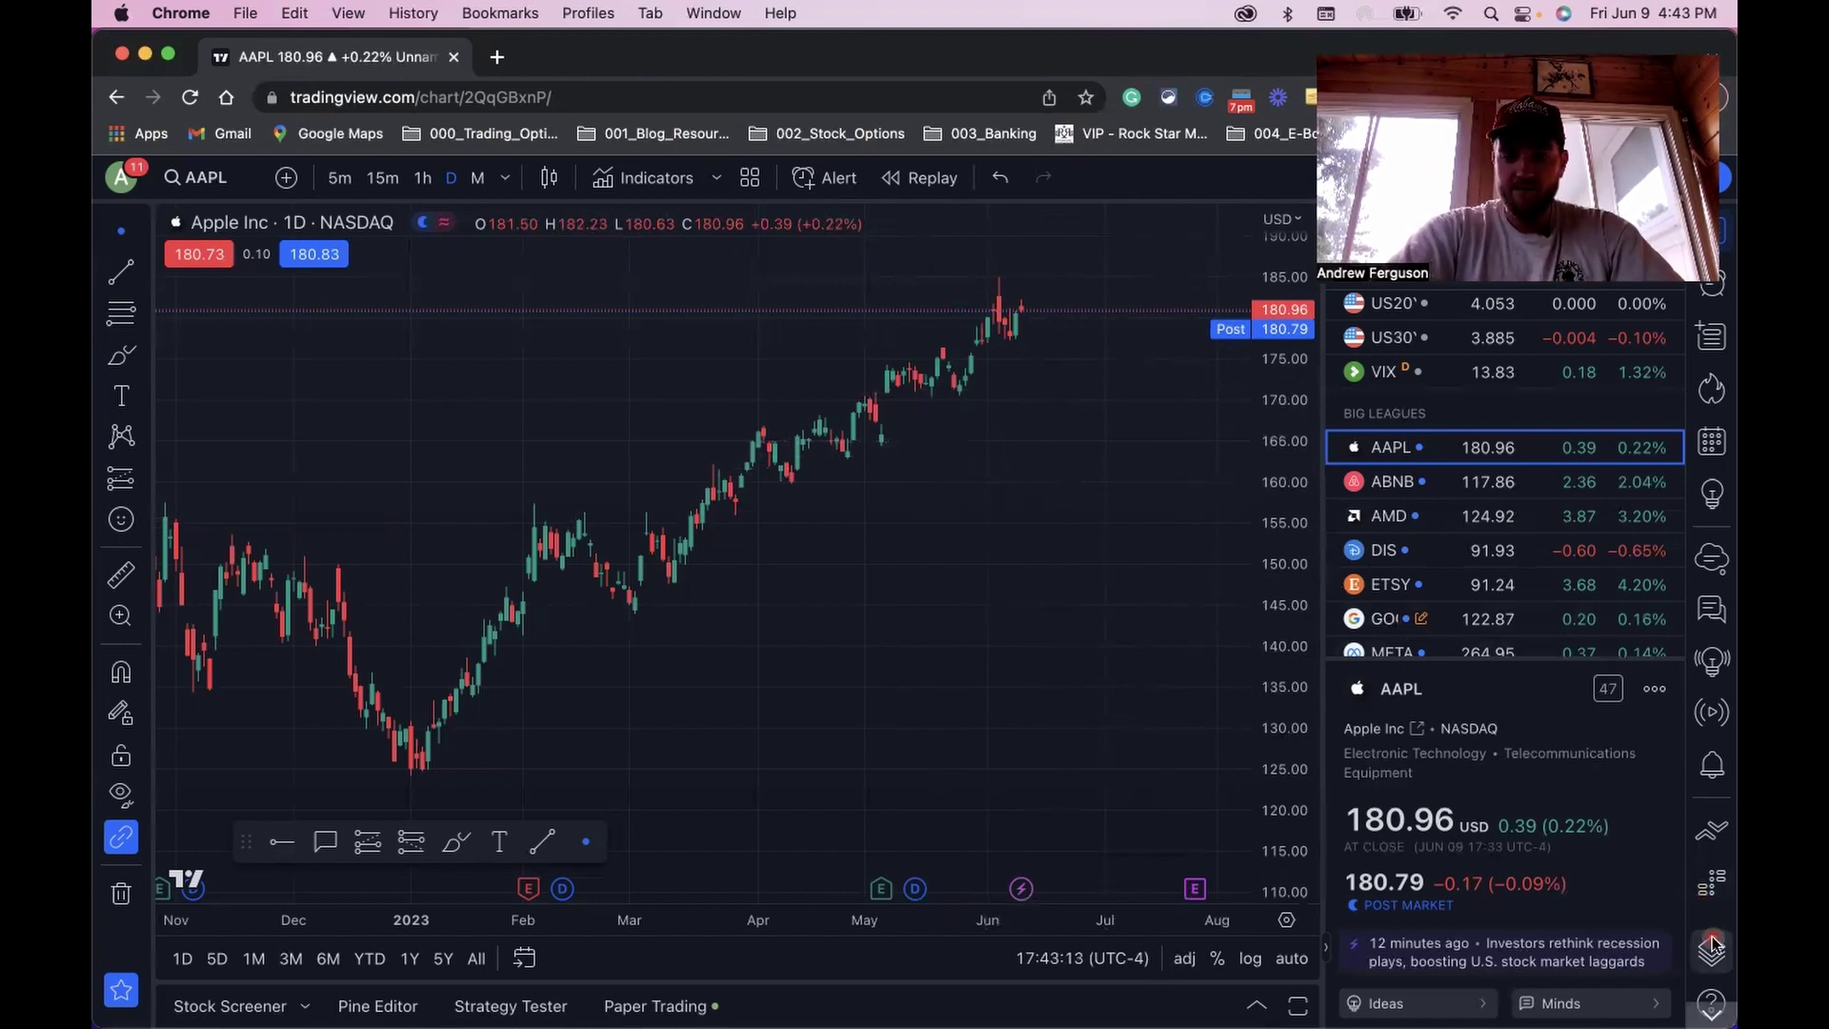
# - Open the DOM ladder and place a 1-share AAPL buy limit order at 180.72
pyautogui.click(1712, 883)
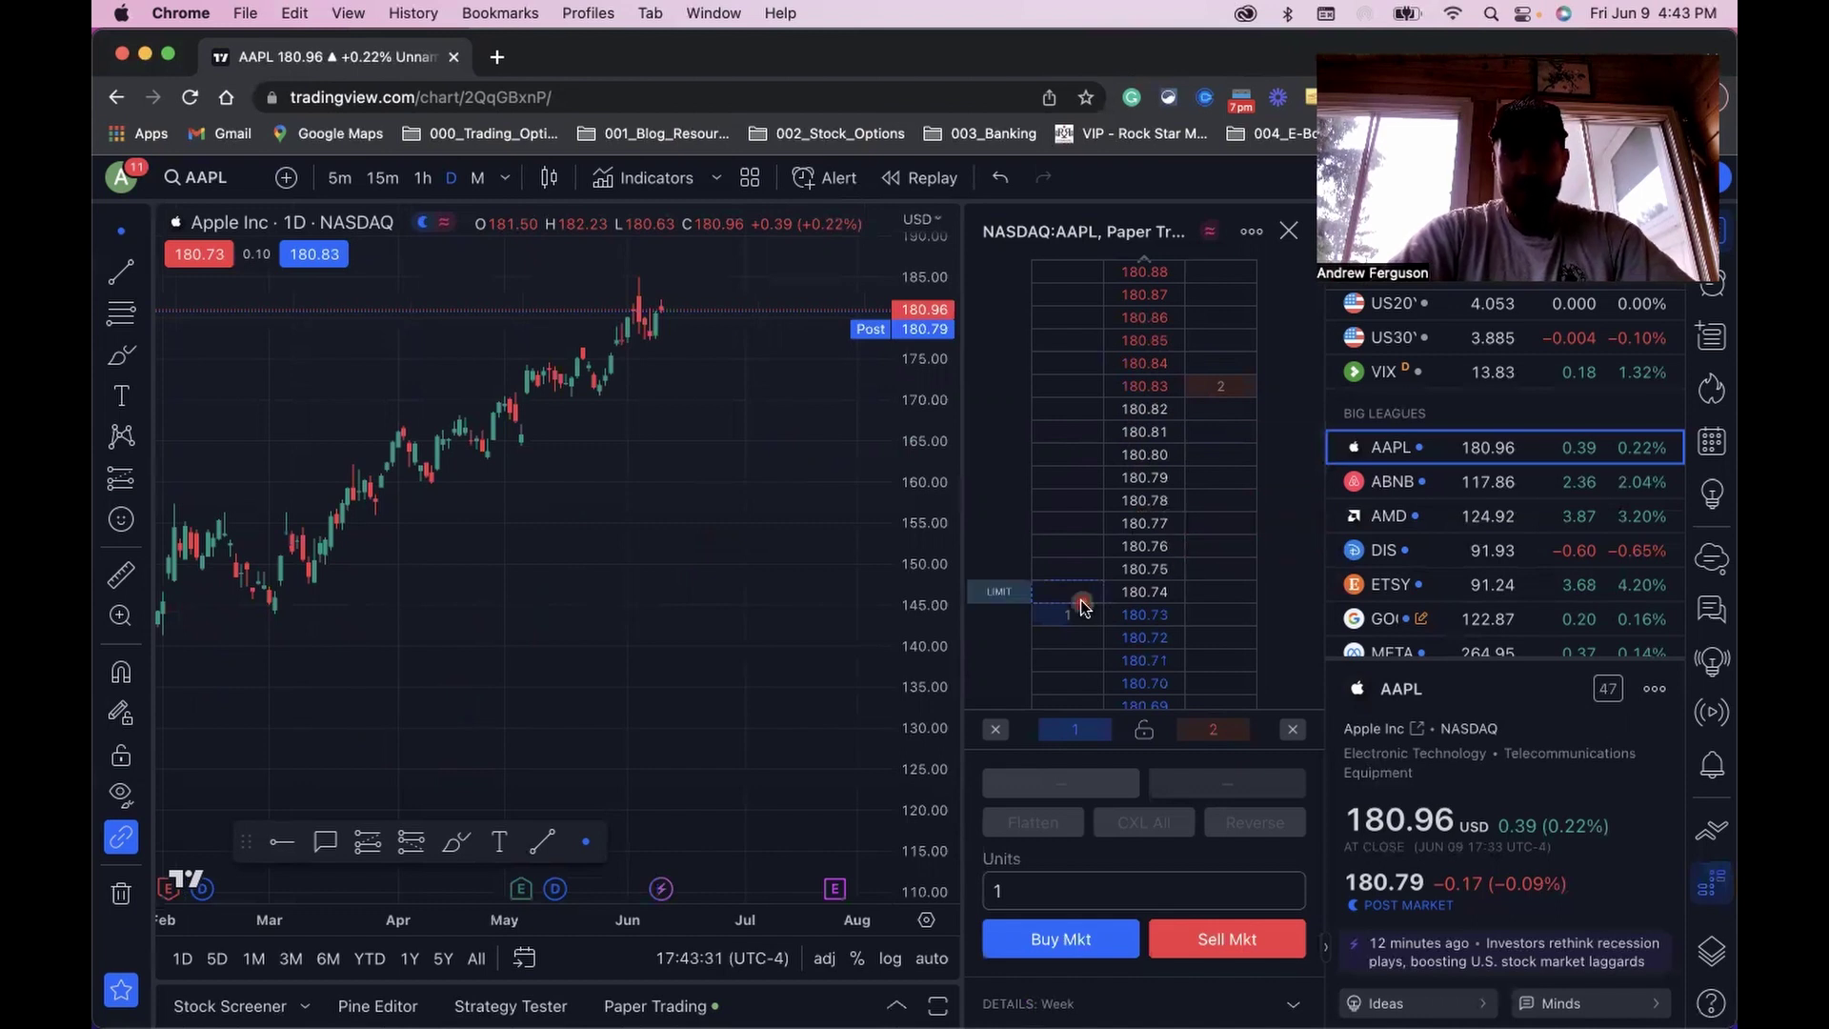
pyautogui.click(1081, 631)
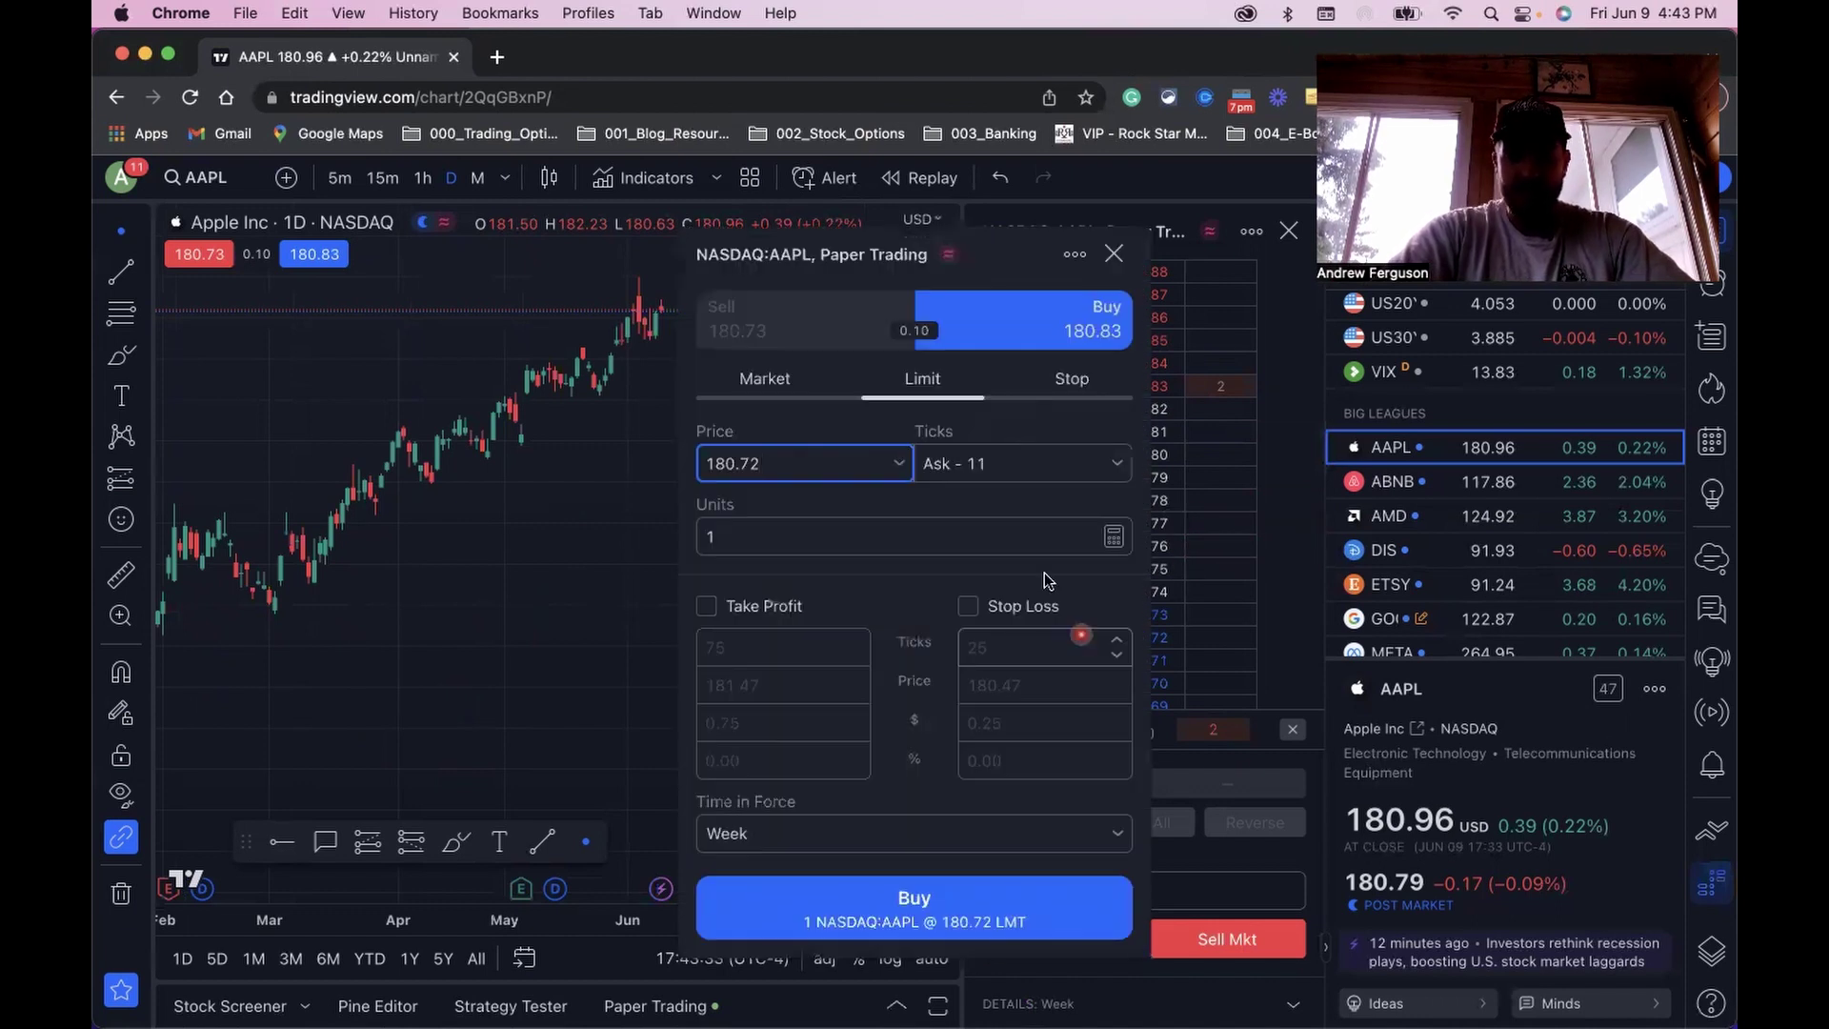
pyautogui.click(1057, 333)
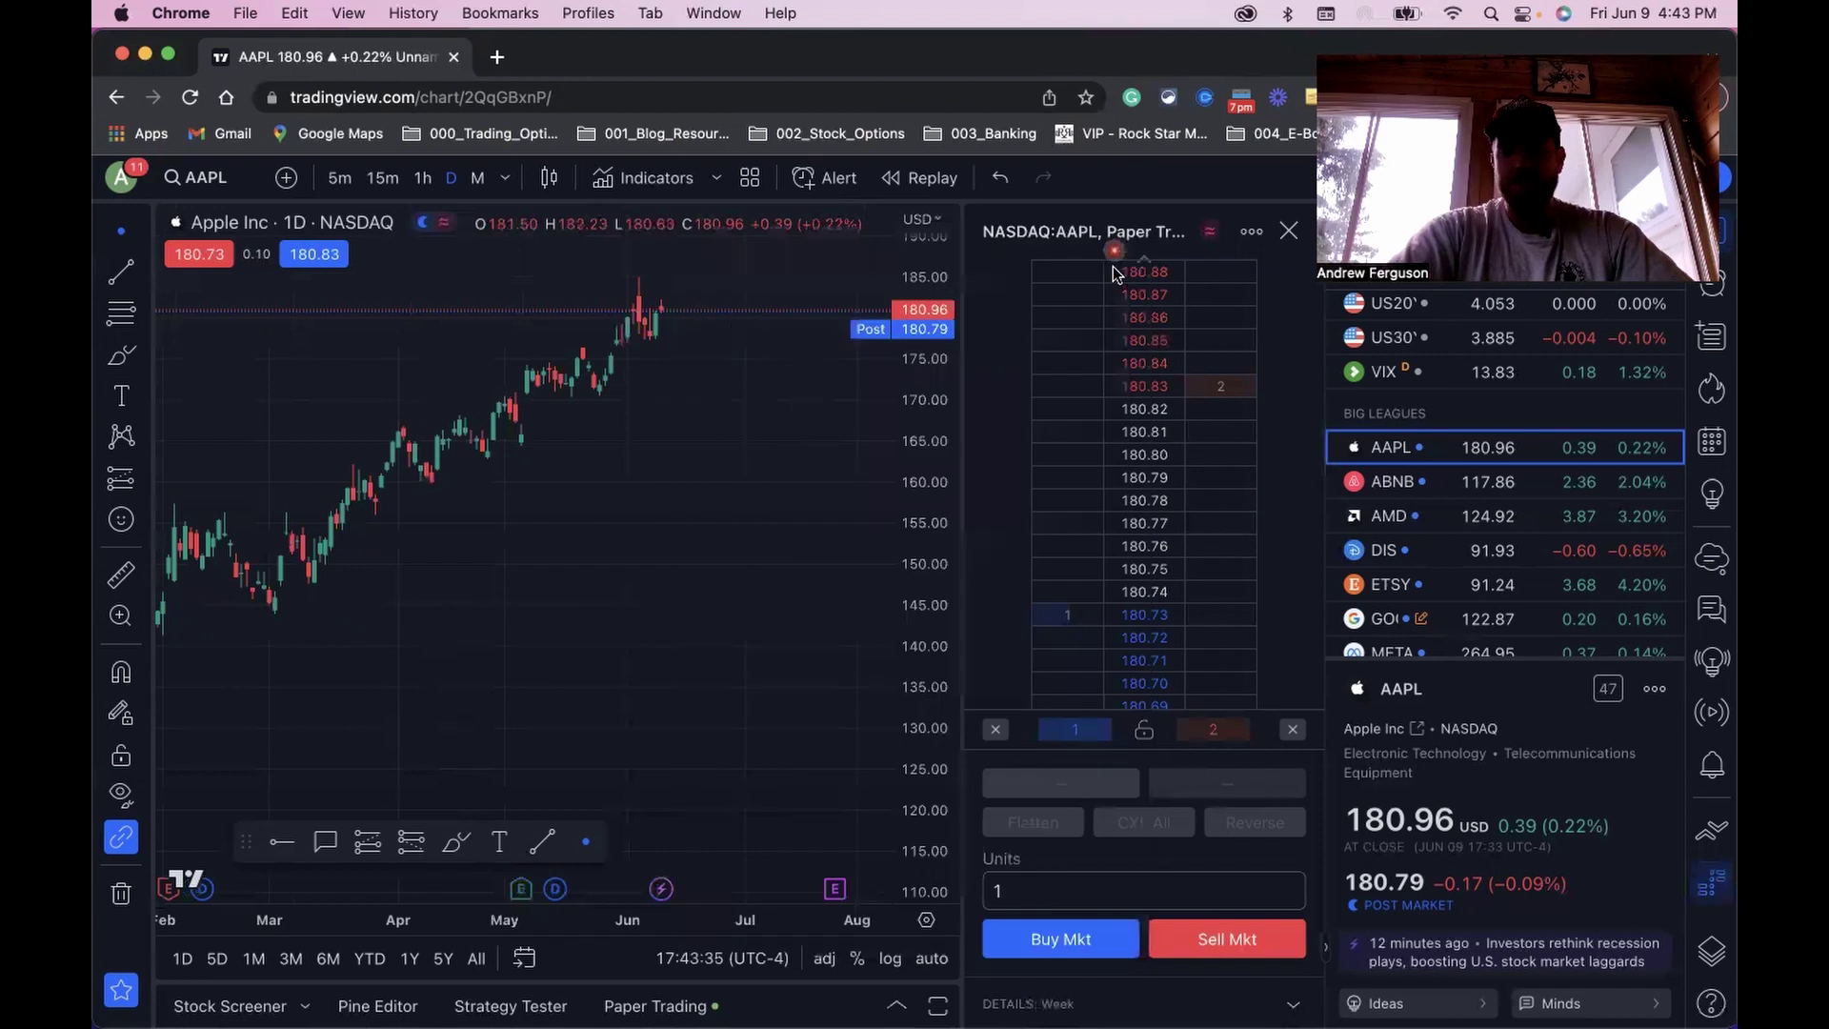
pyautogui.click(1071, 639)
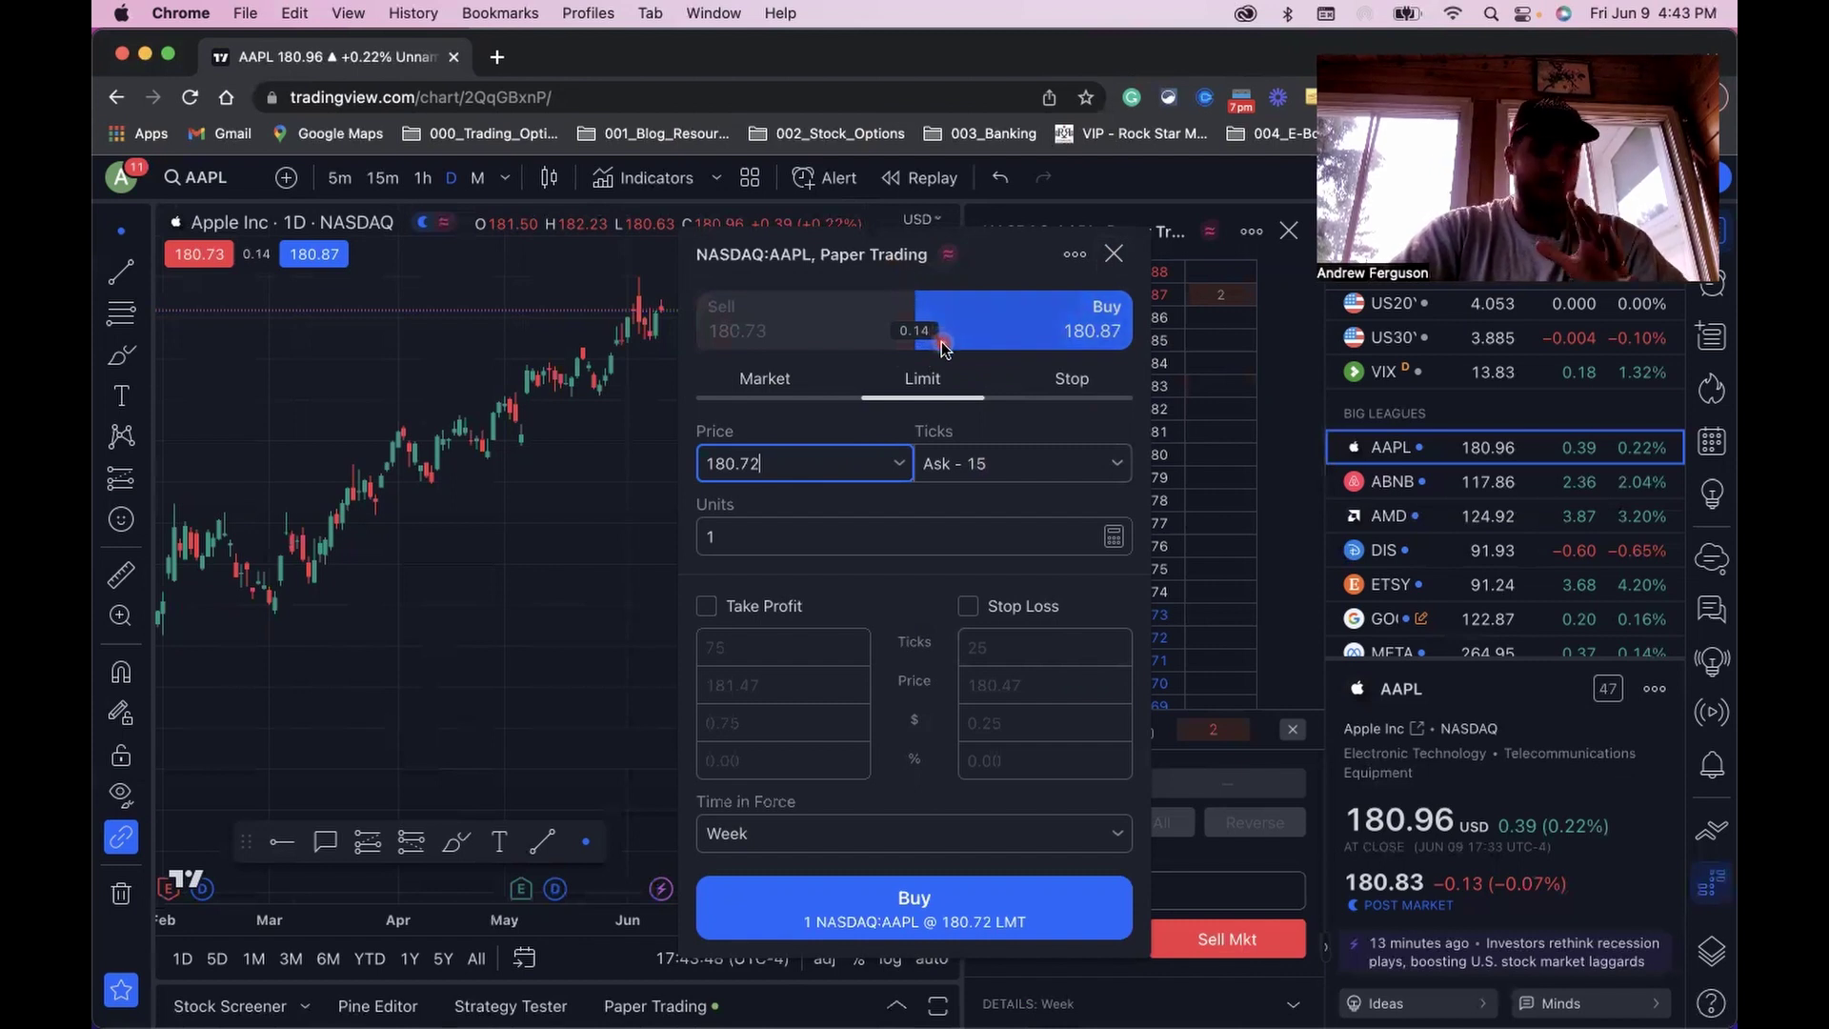
pyautogui.click(1109, 253)
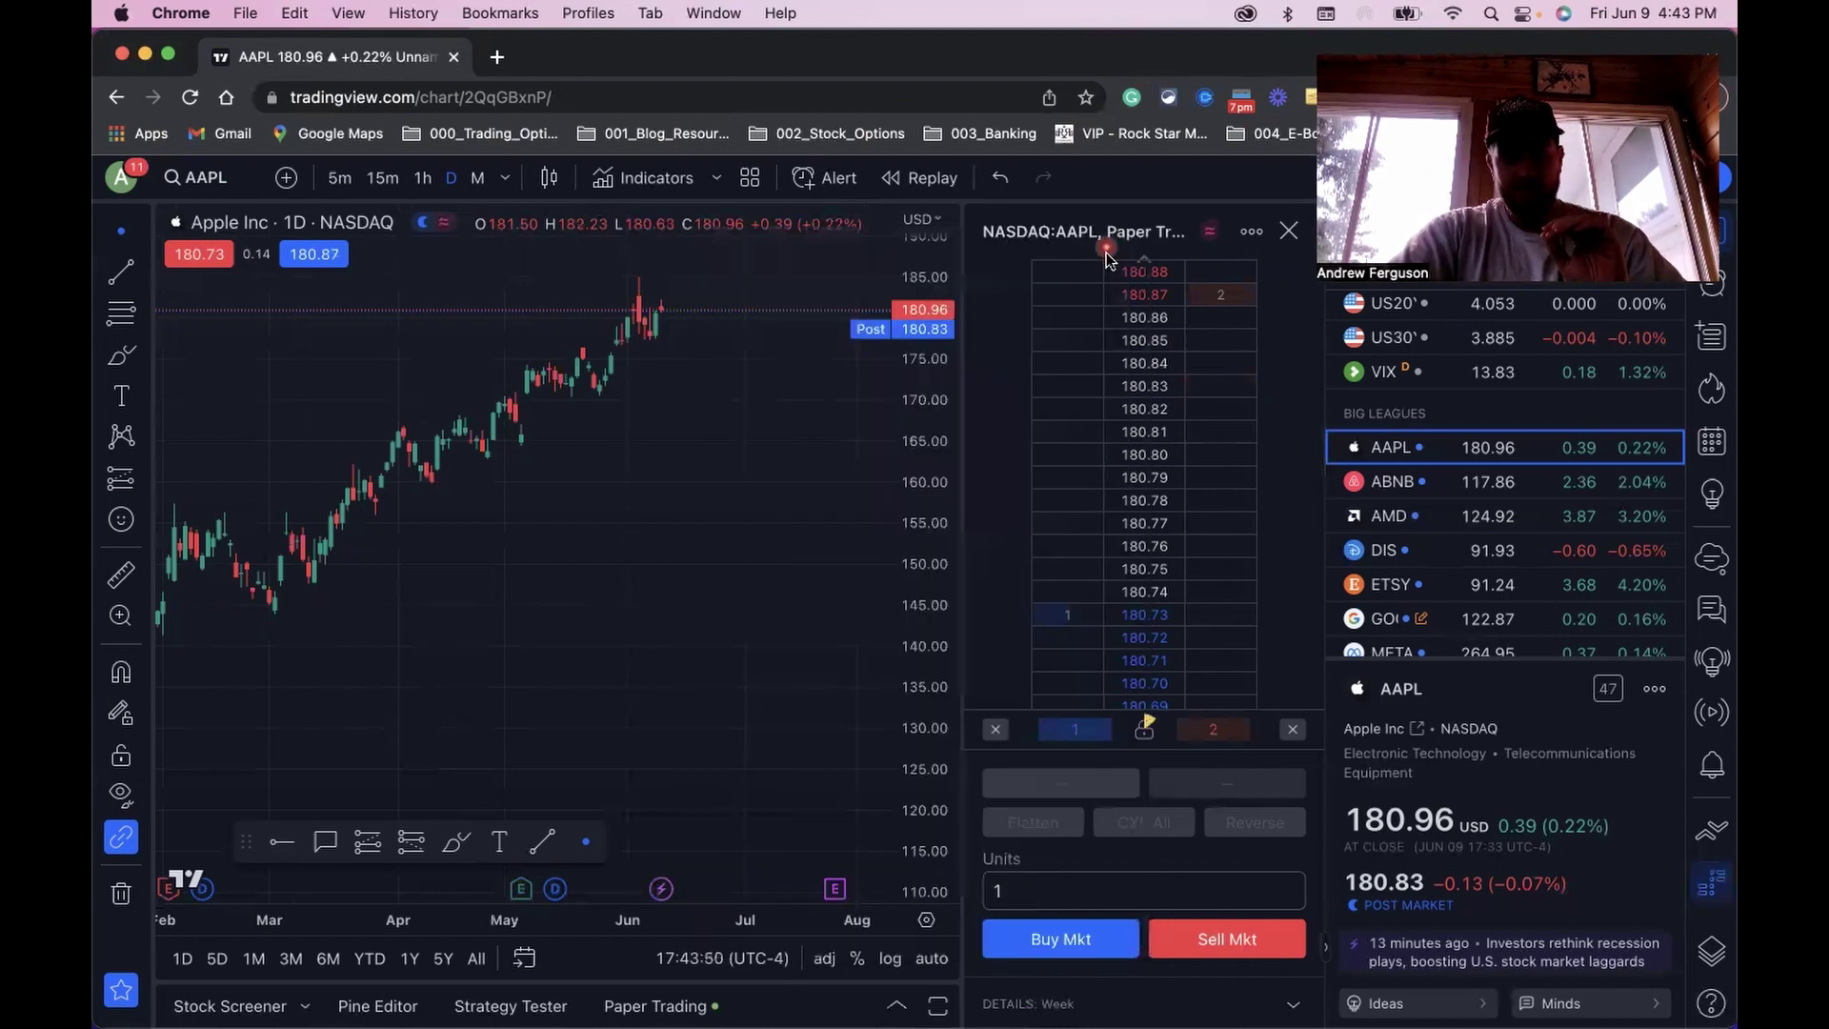
# - Close the price ladder and set up a 1-share AAPL buy limit ticket at 180.87
pyautogui.click(1286, 232)
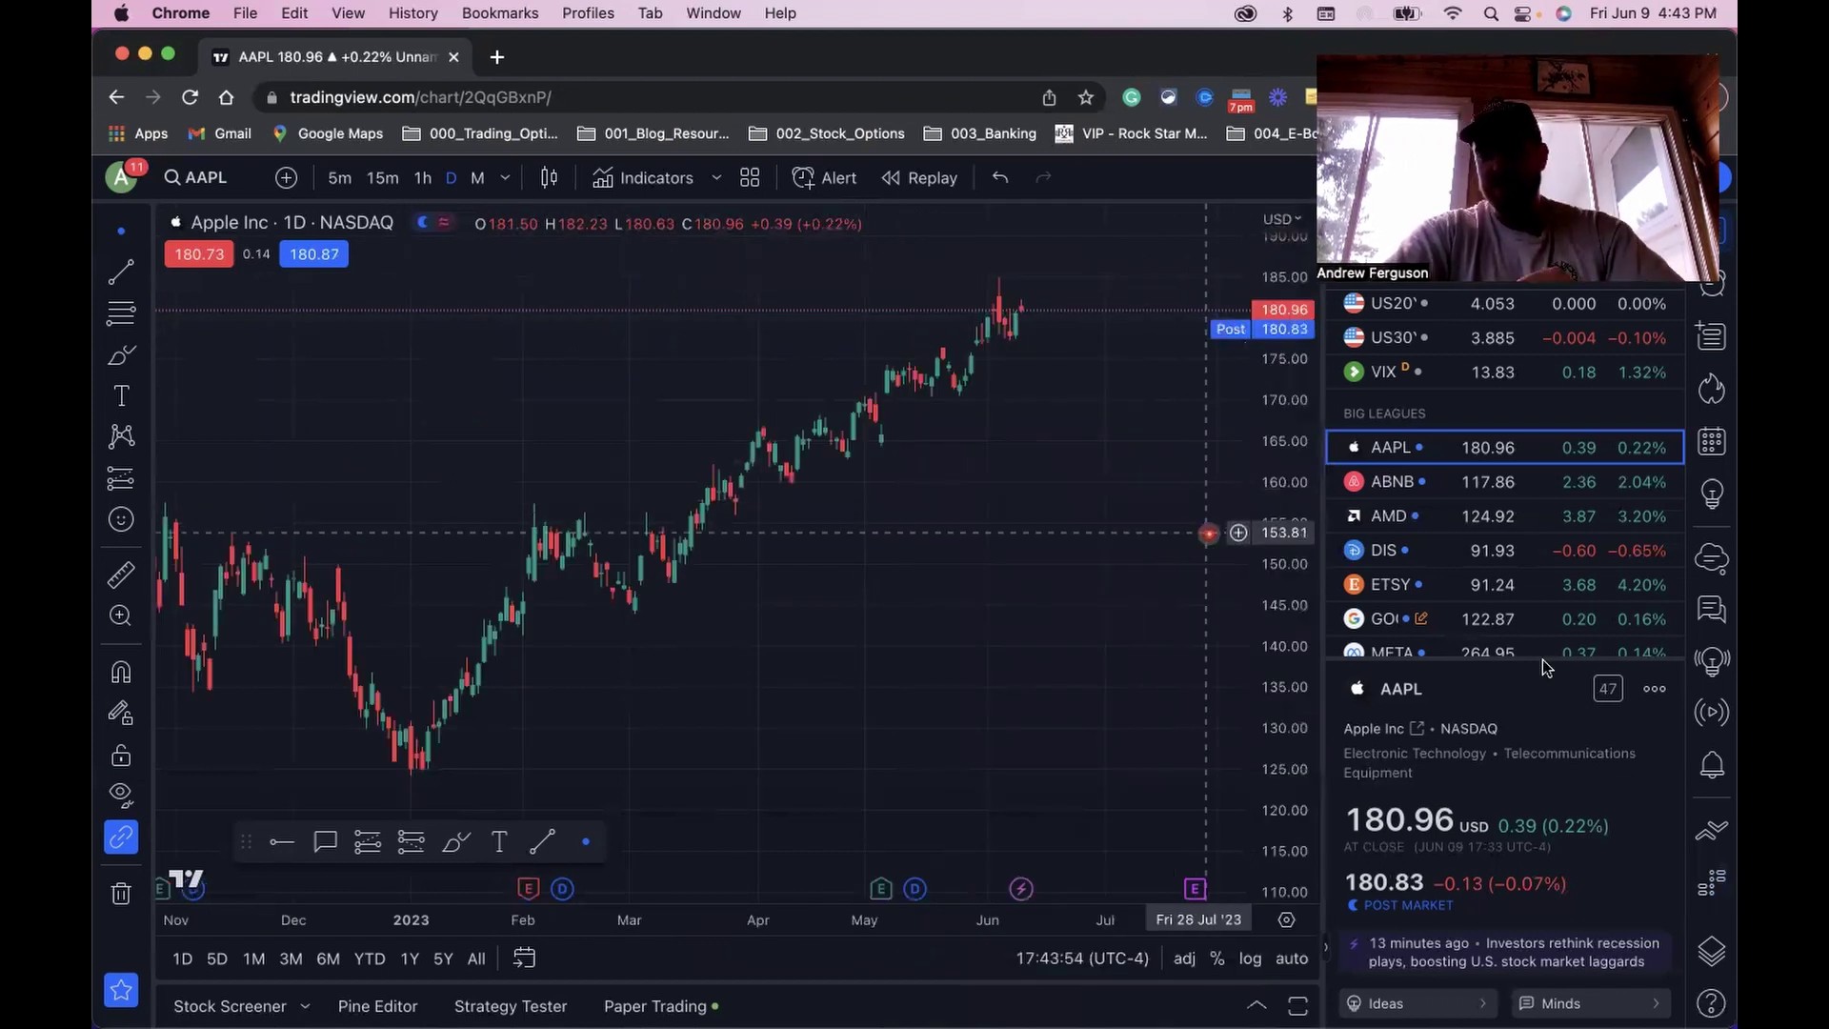
pyautogui.click(1706, 832)
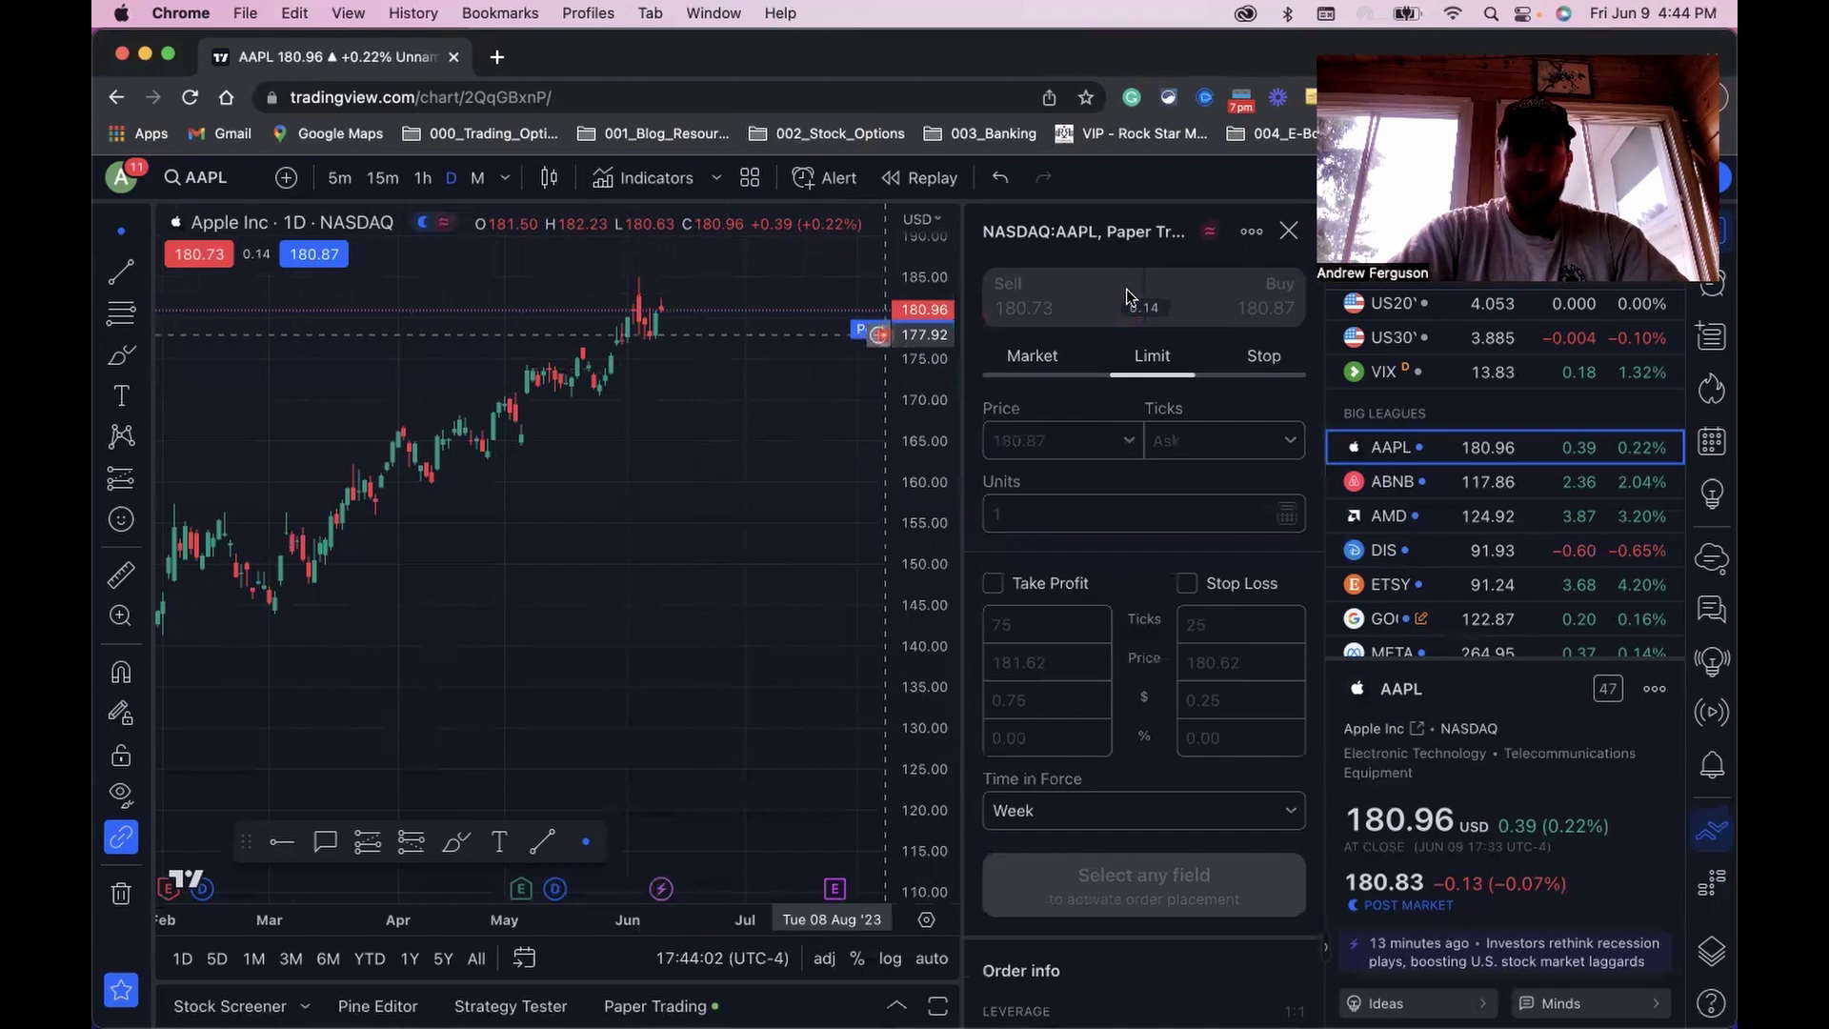
pyautogui.click(1077, 292)
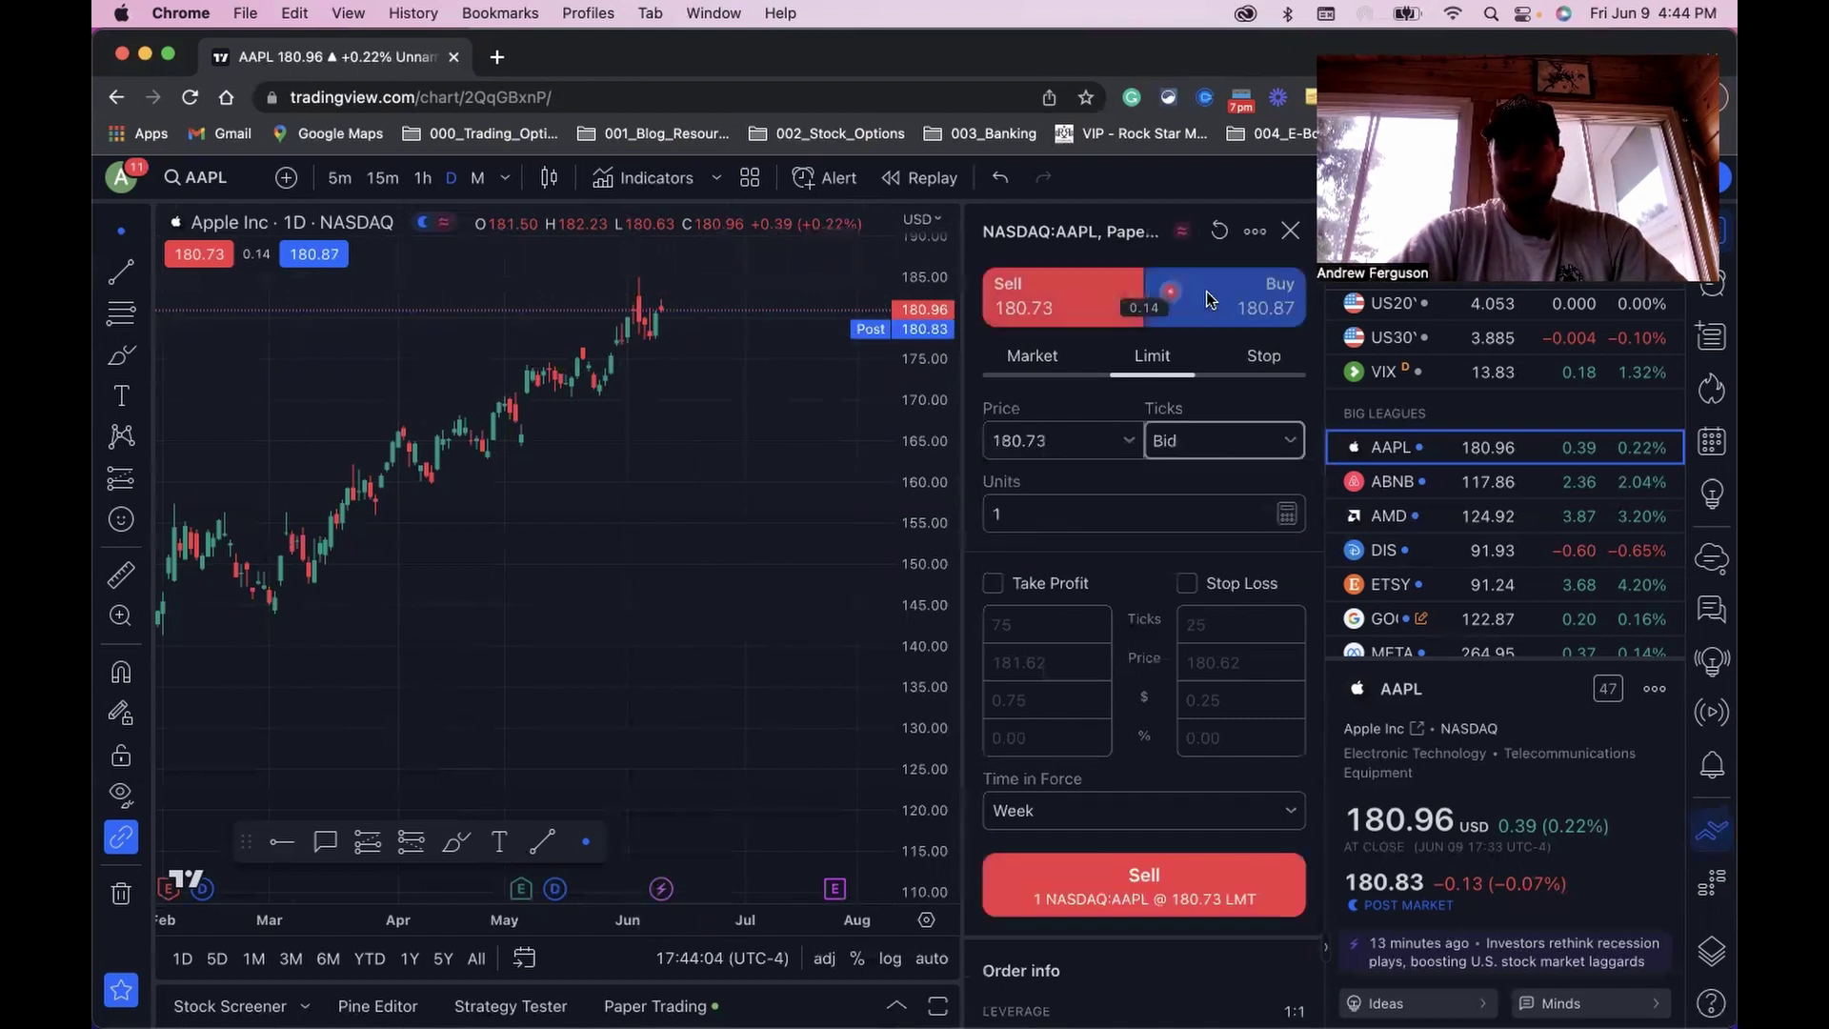
pyautogui.click(1206, 289)
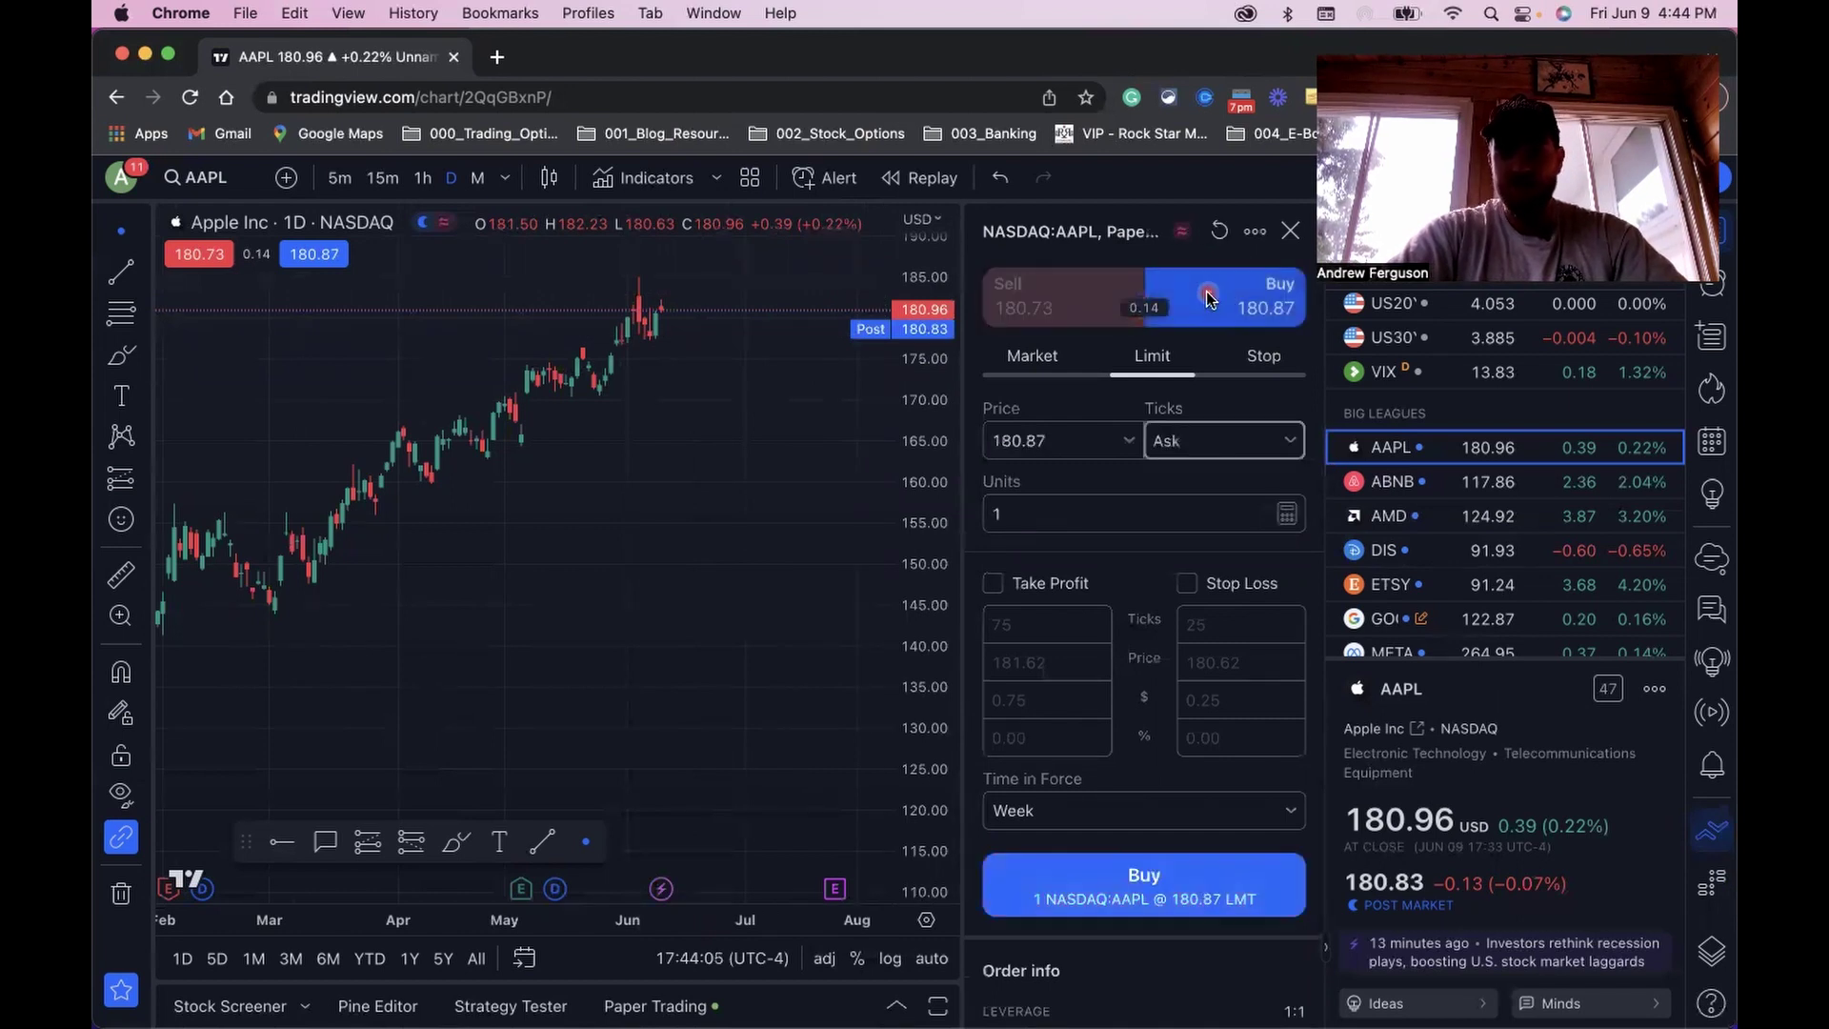
pyautogui.click(1107, 305)
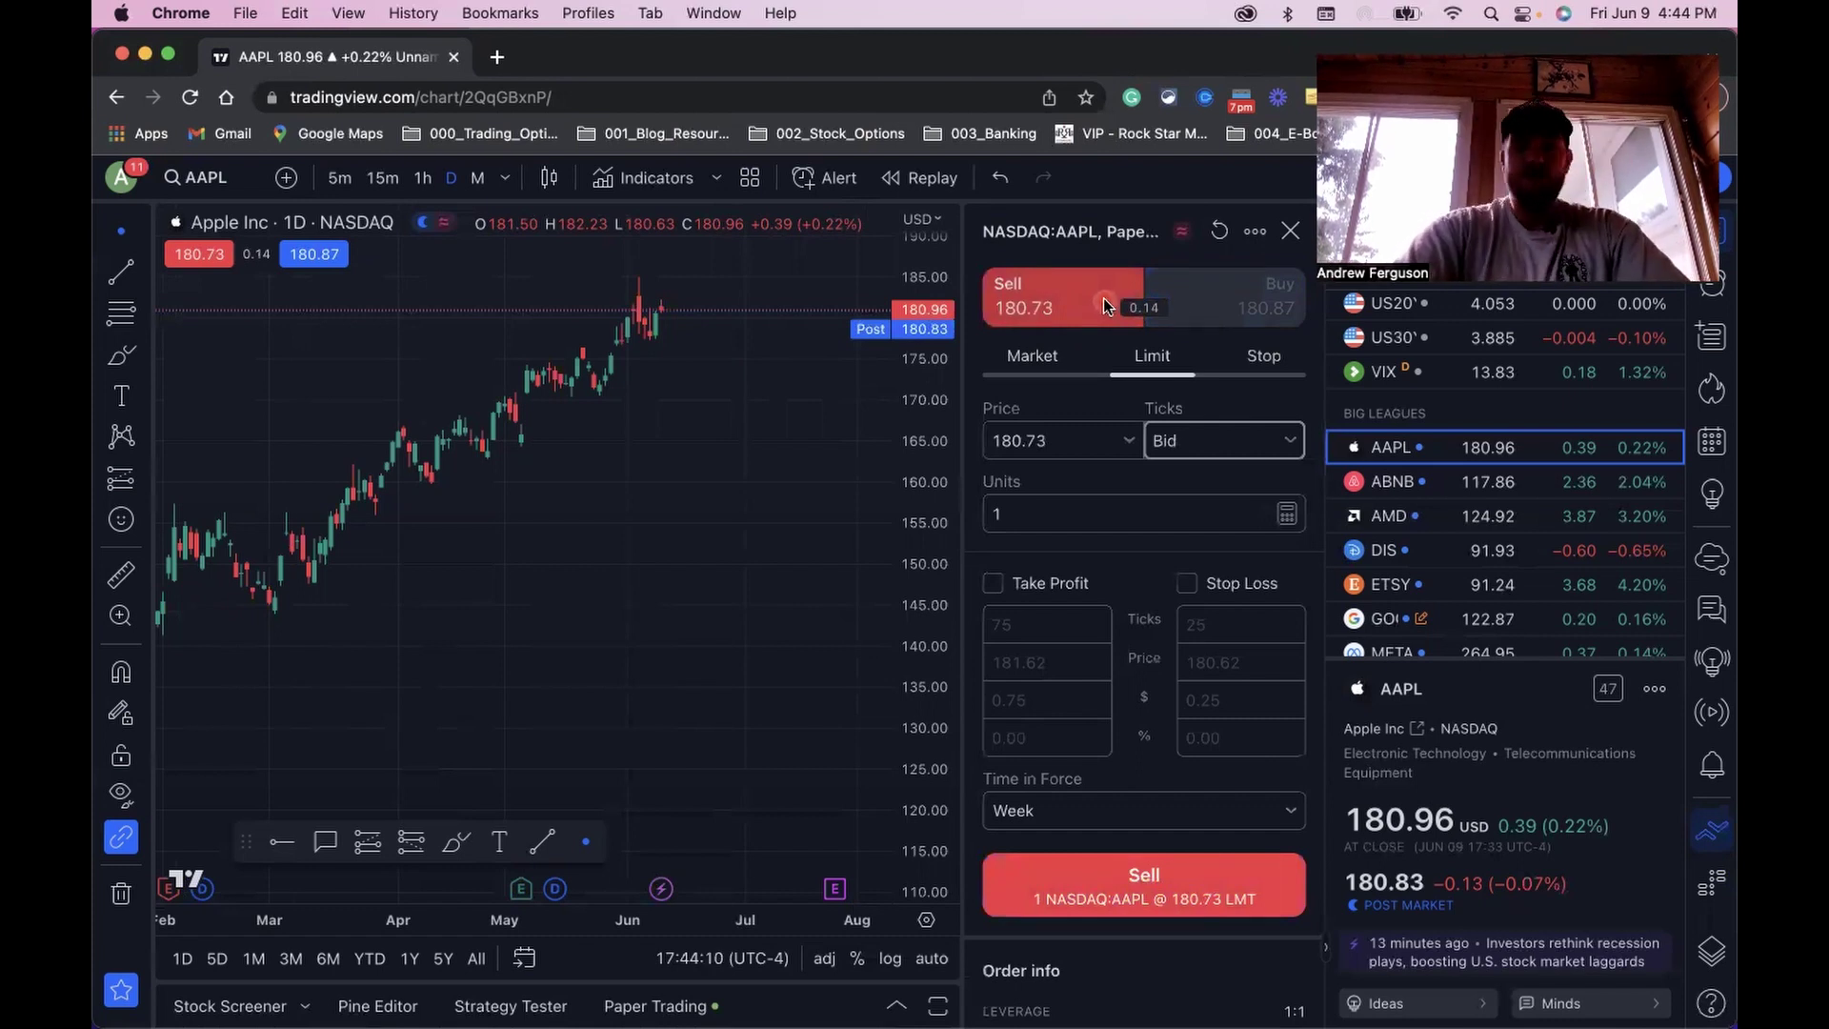
pyautogui.click(1087, 545)
pyautogui.click(1124, 353)
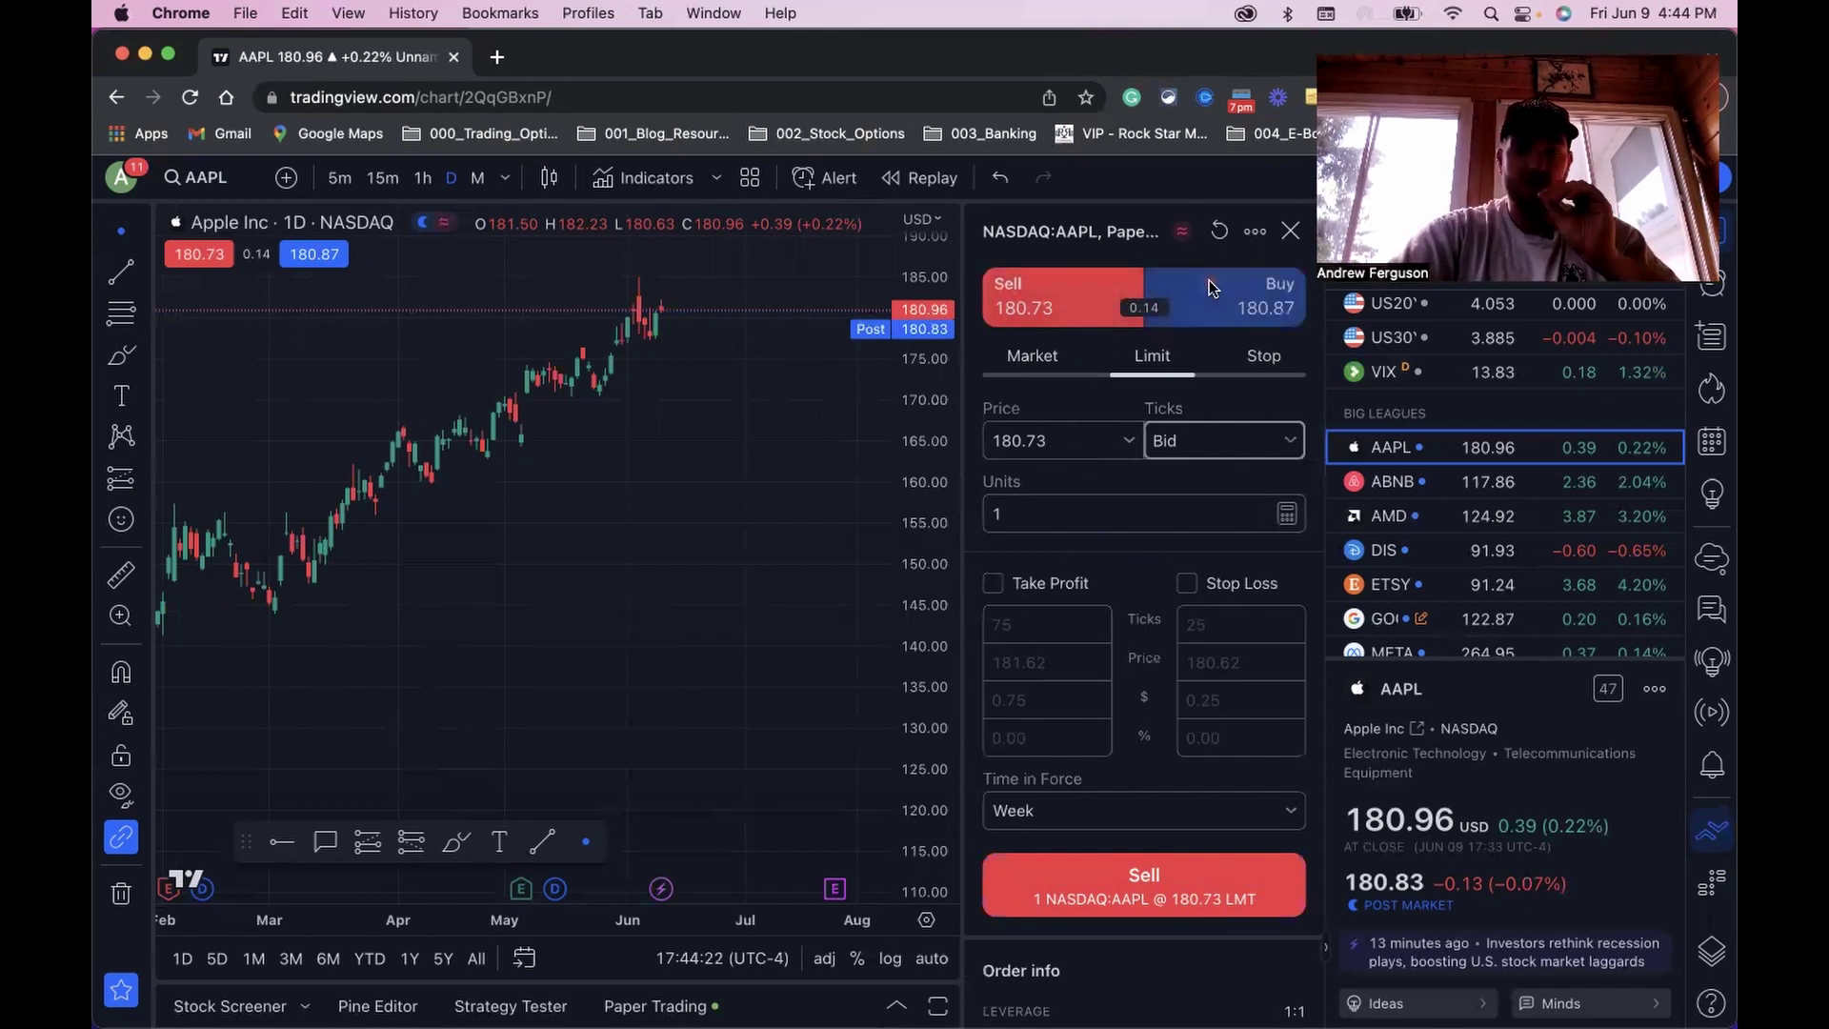
pyautogui.click(1265, 296)
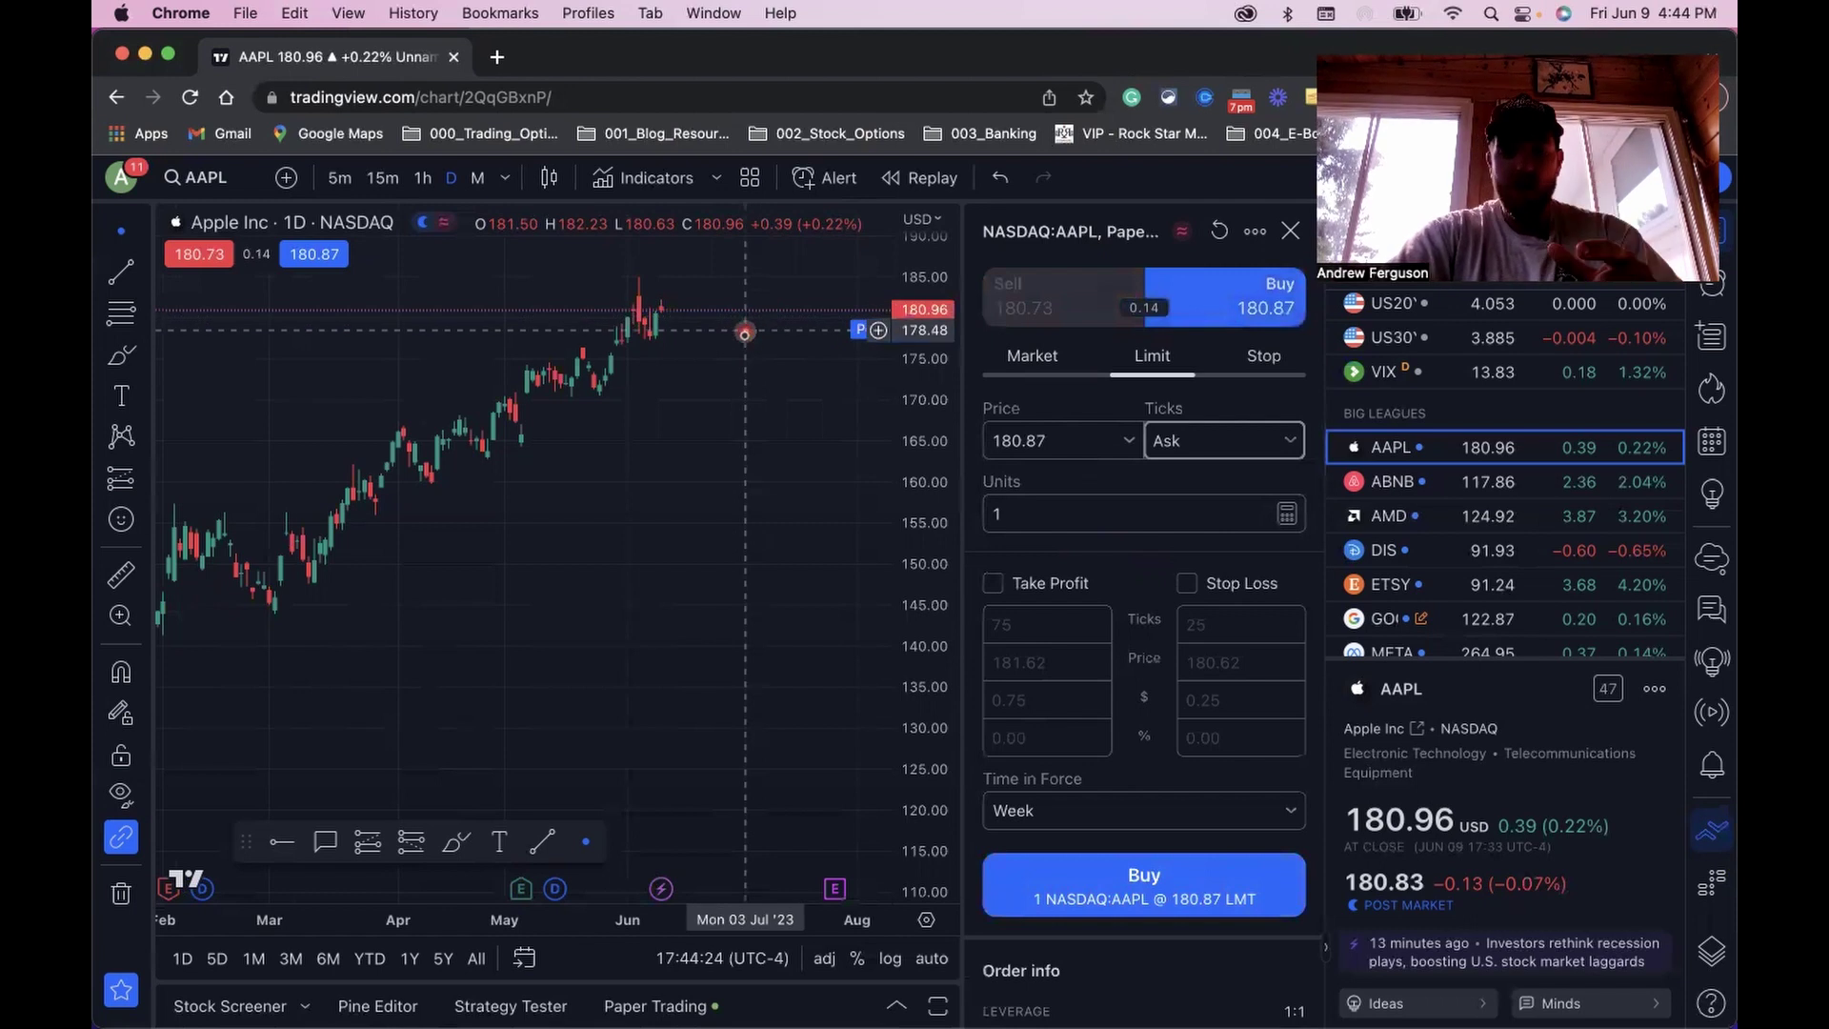
# - Draw a long position with entry near 177.83, target near 184.89 and stop near 175.71
pyautogui.click(129, 480)
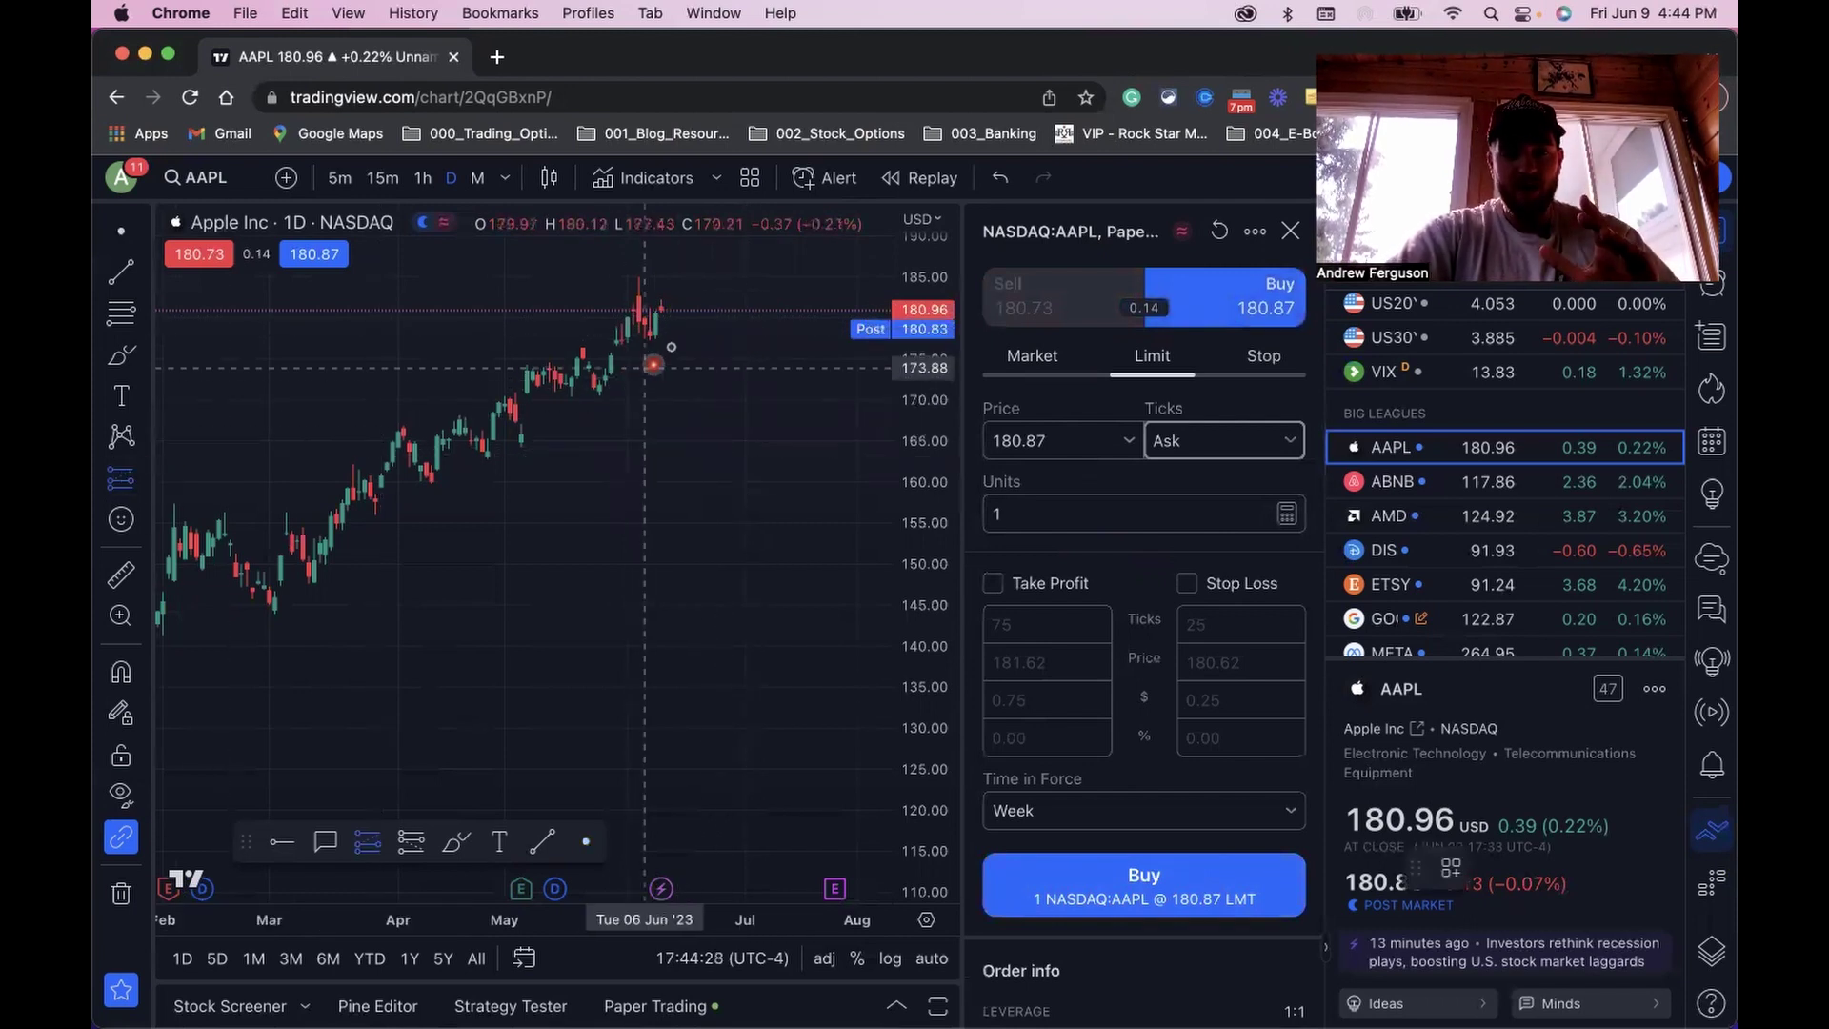
pyautogui.click(684, 322)
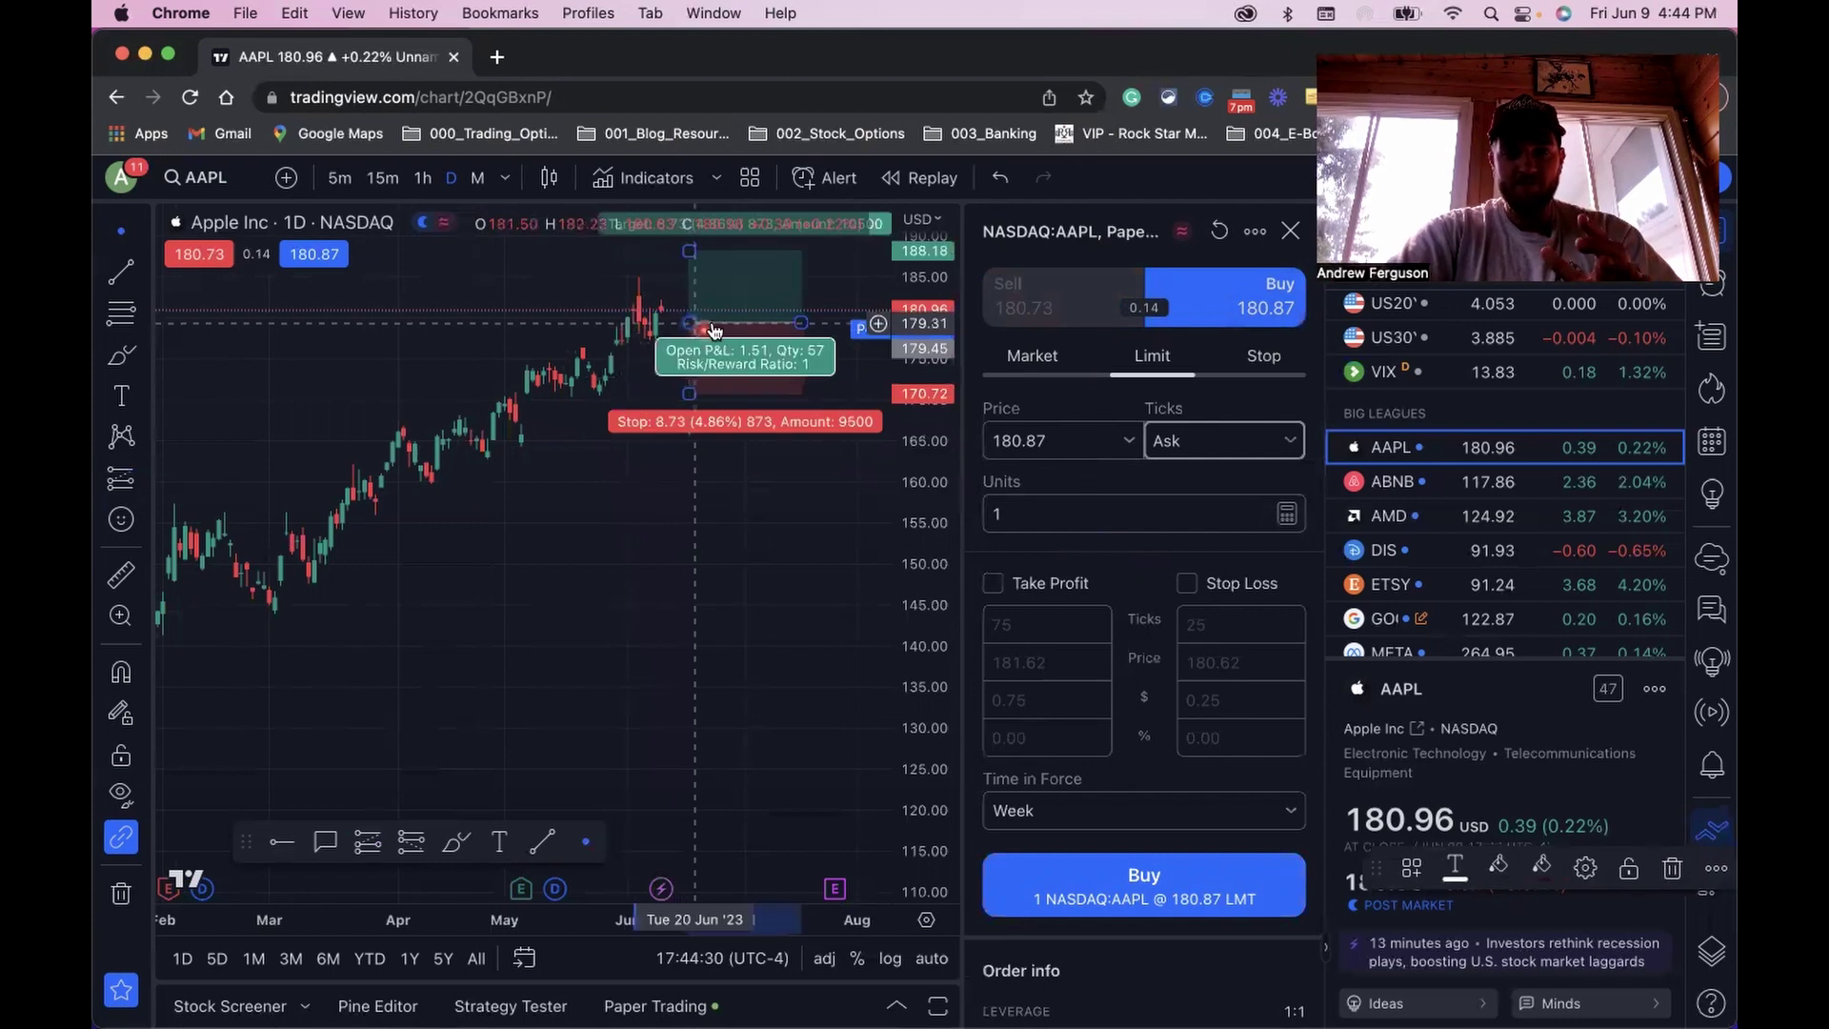
pyautogui.scroll(4, 685, 412)
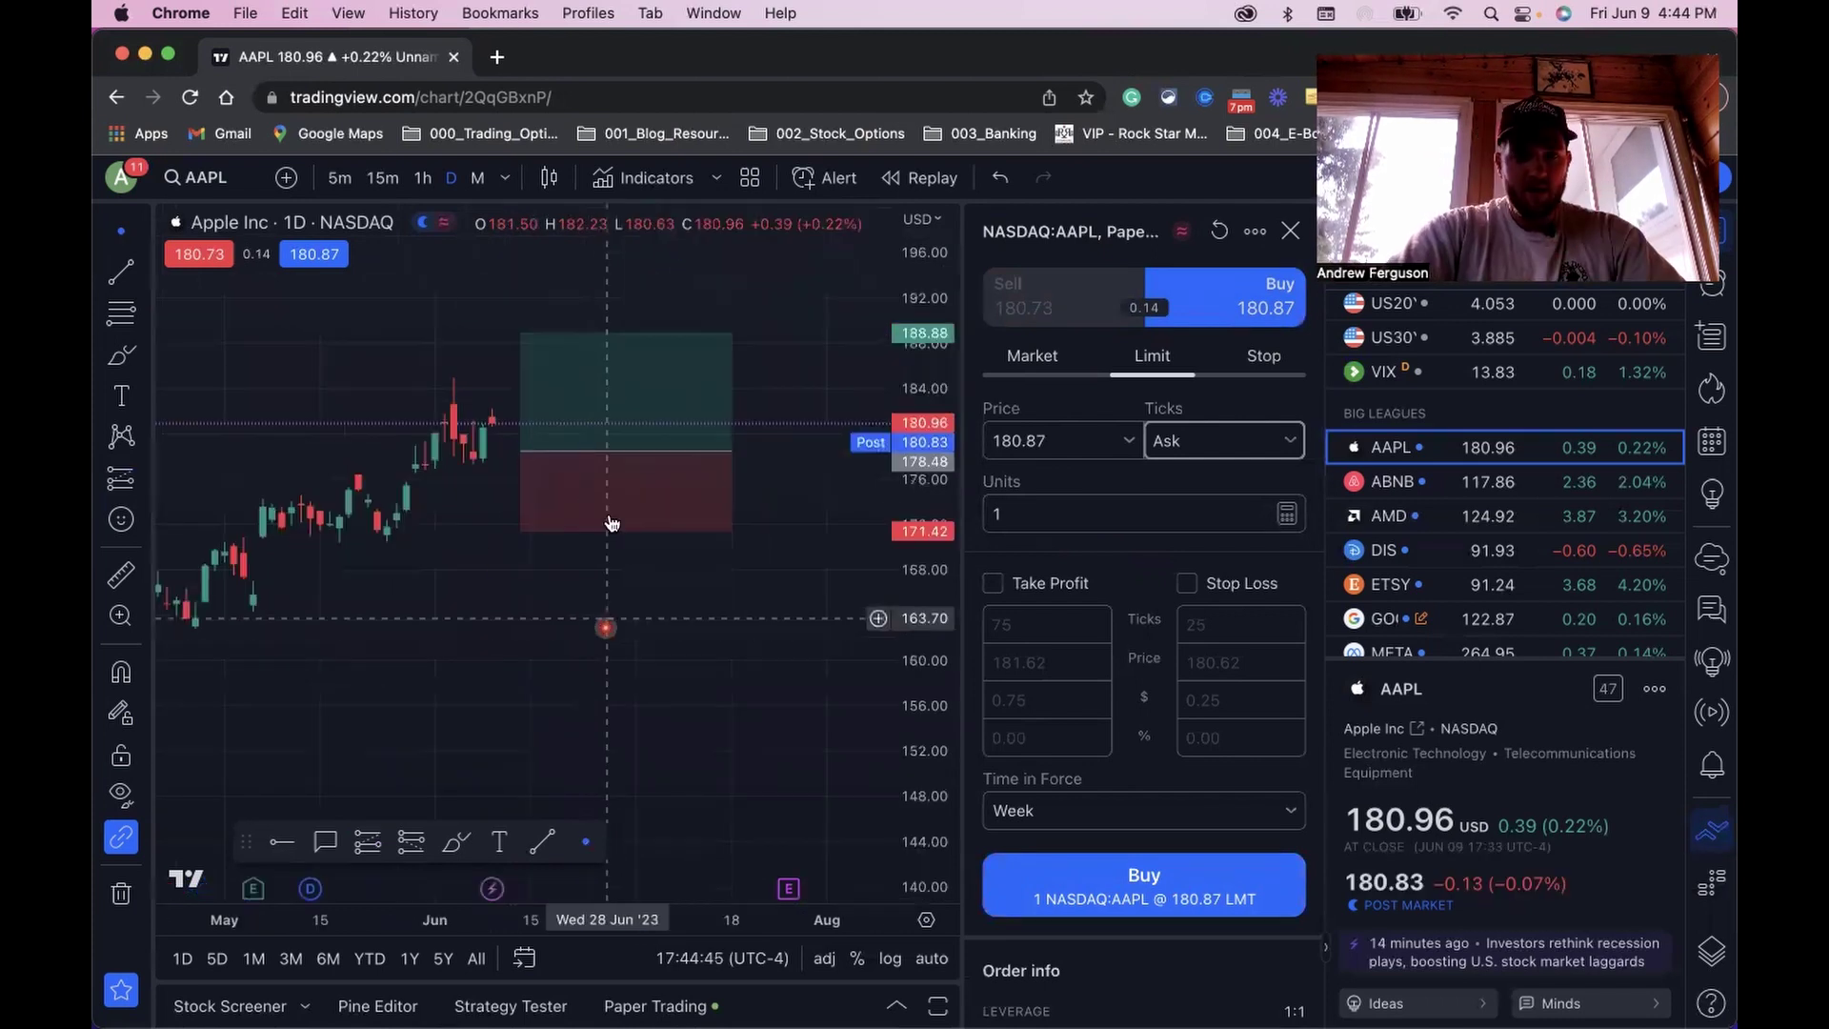
pyautogui.moveTo(569, 460); pyautogui.dragTo(572, 460)
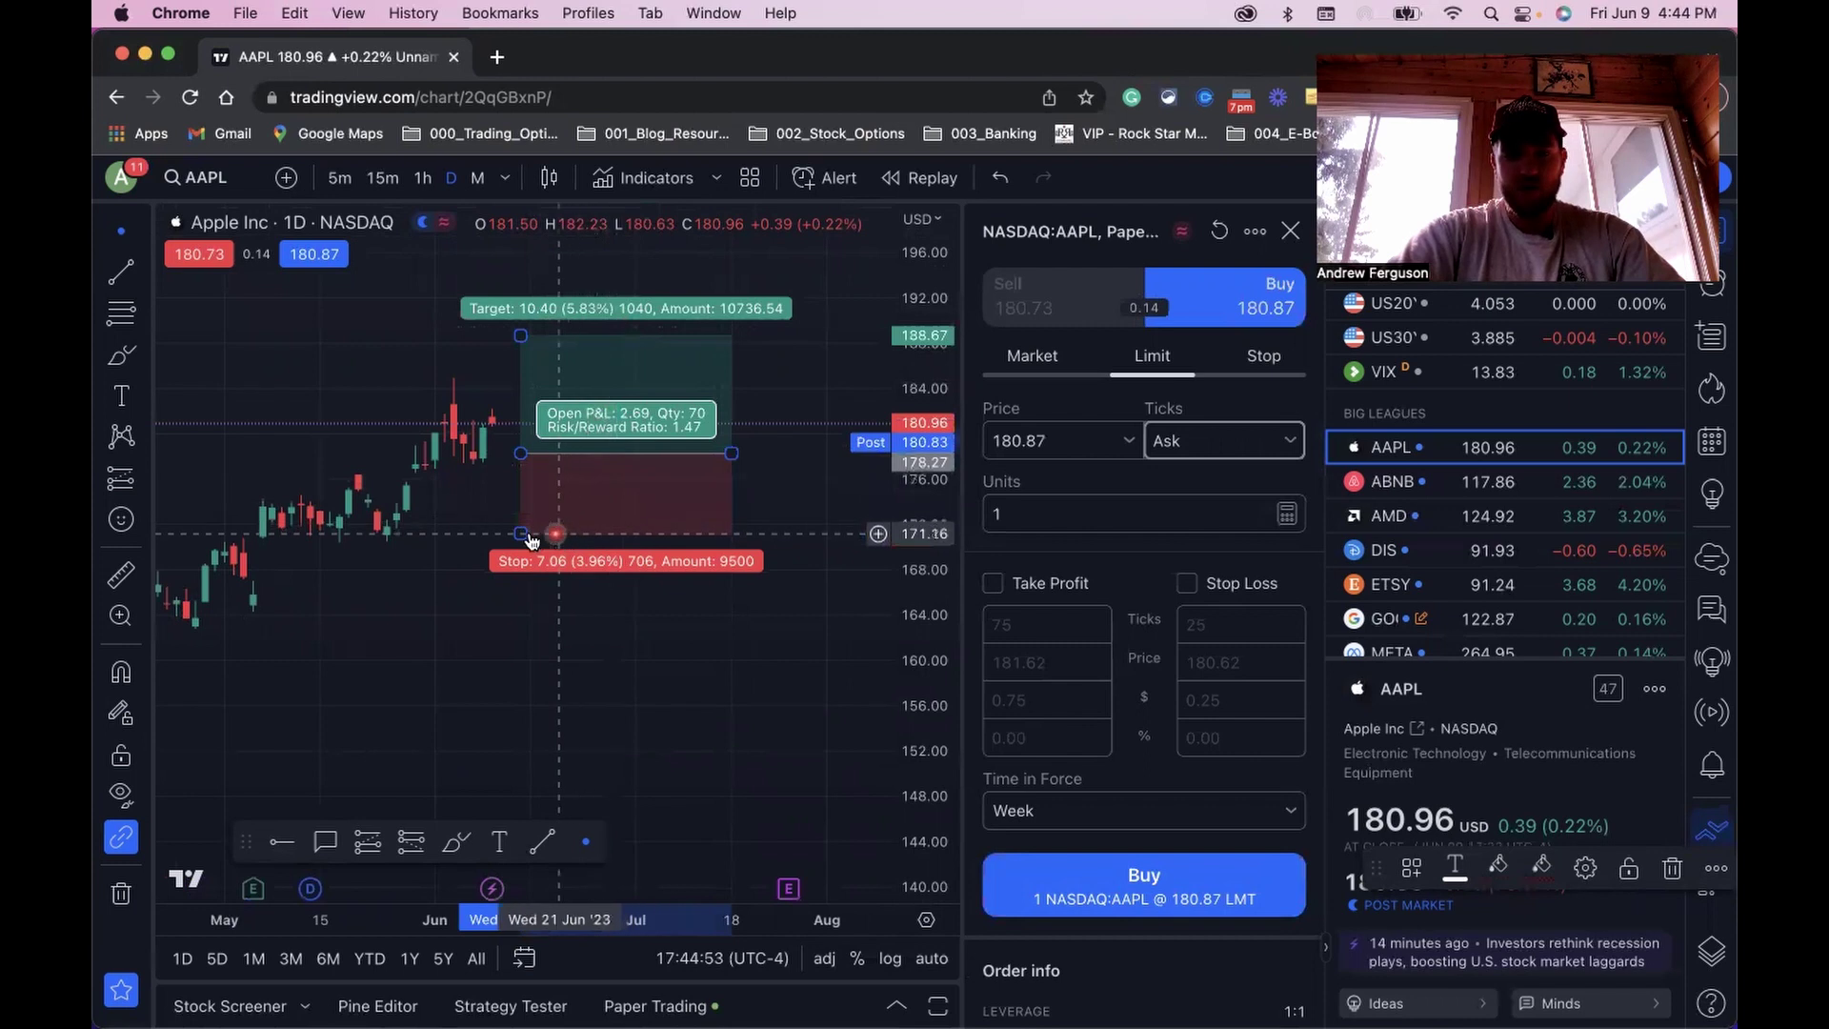
pyautogui.moveTo(521, 532); pyautogui.dragTo(522, 495)
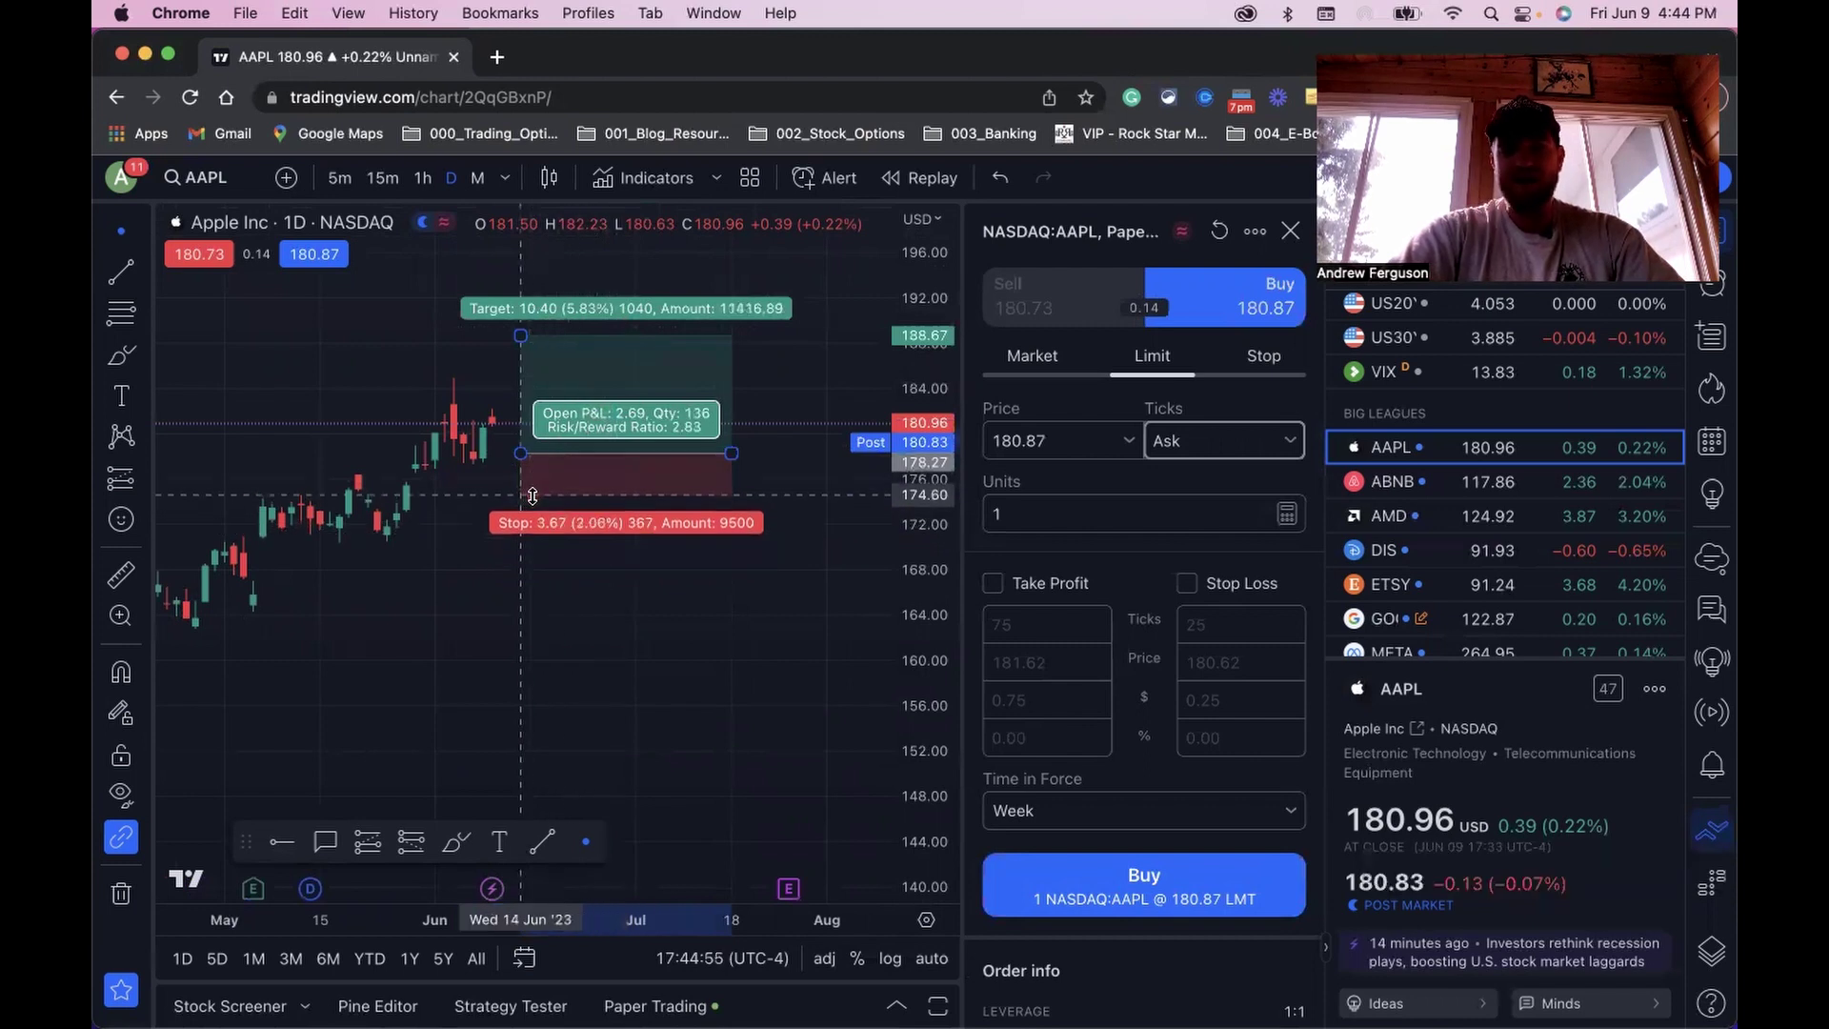
pyautogui.moveTo(523, 339); pyautogui.dragTo(520, 378)
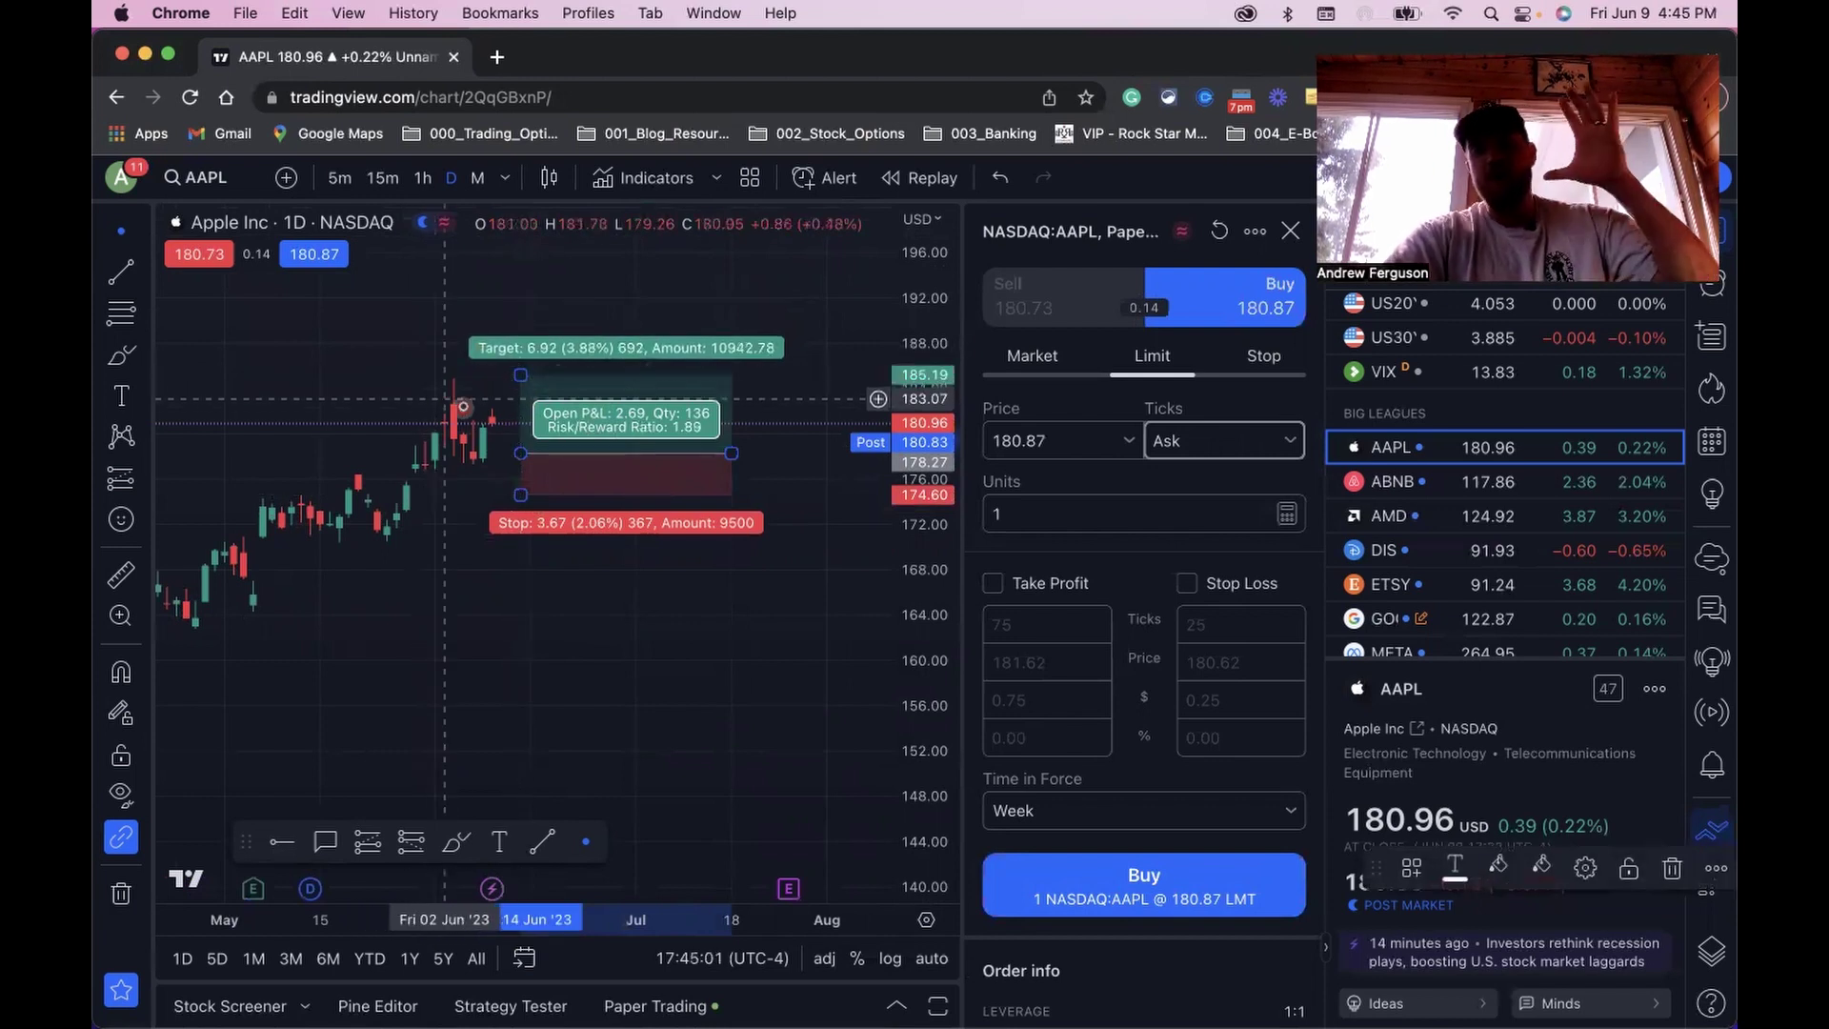
pyautogui.click(1135, 370)
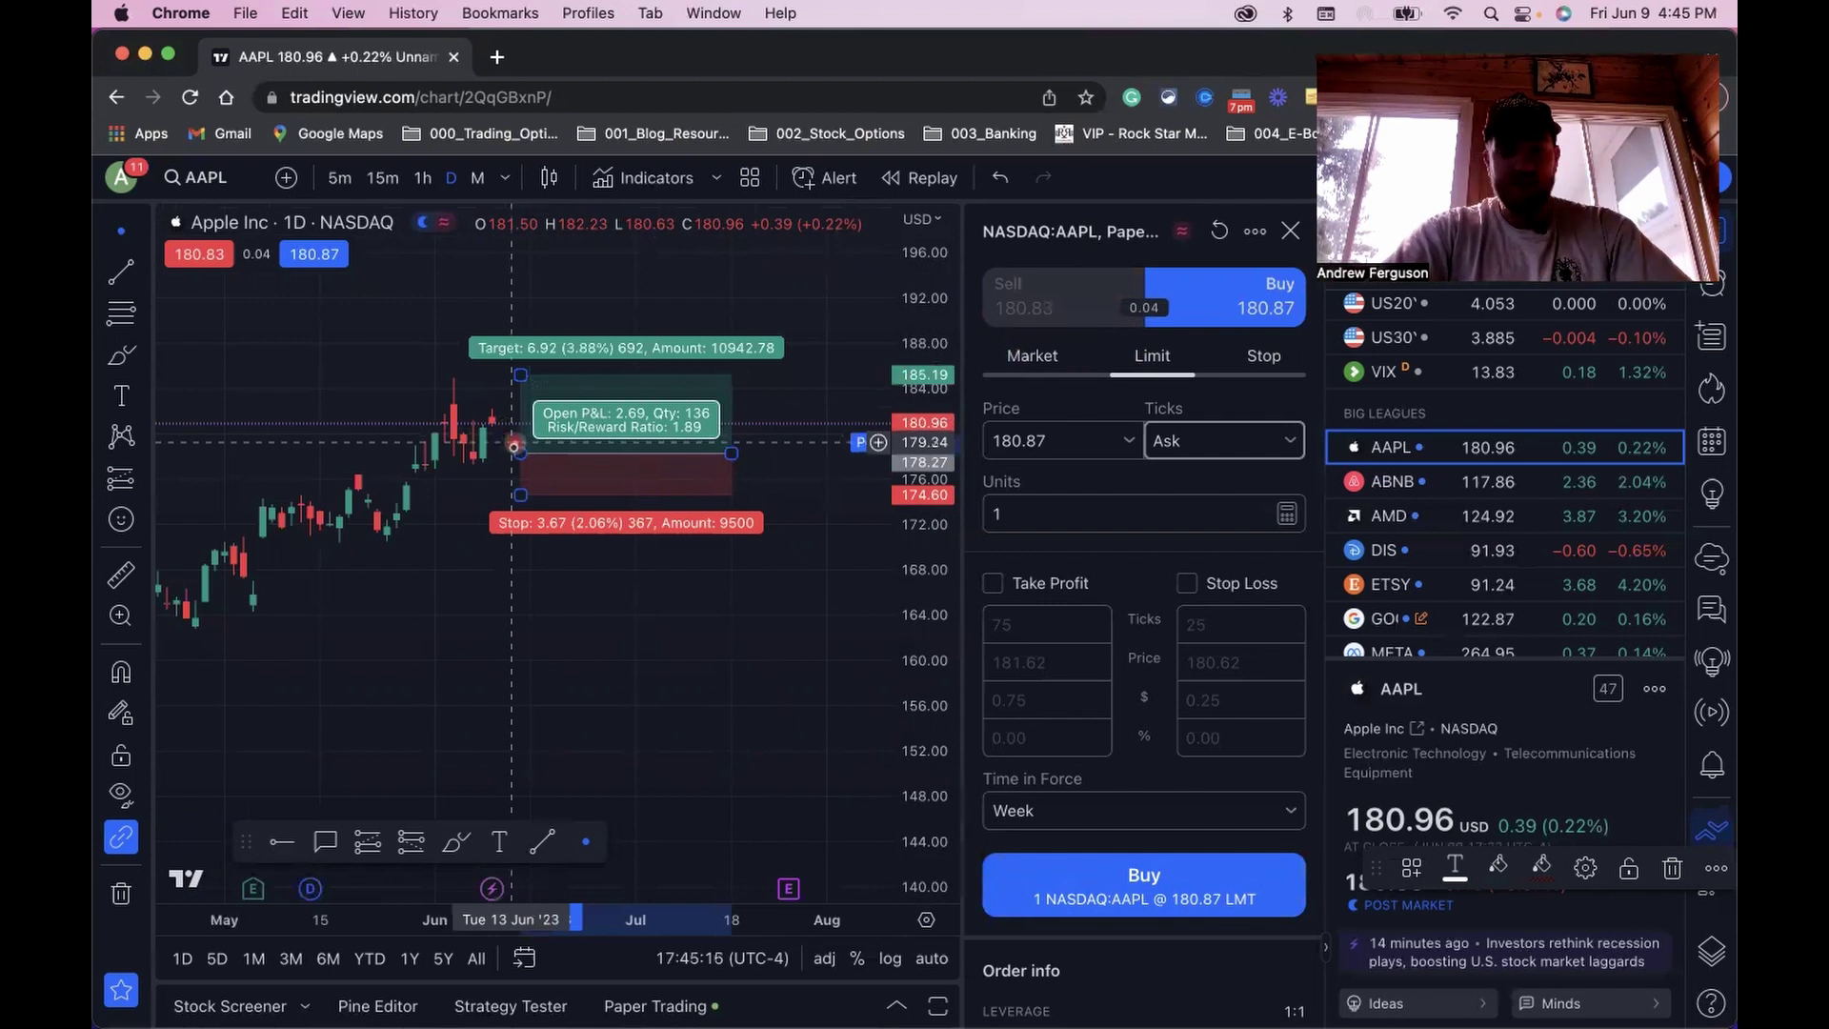
pyautogui.moveTo(520, 453); pyautogui.dragTo(520, 459)
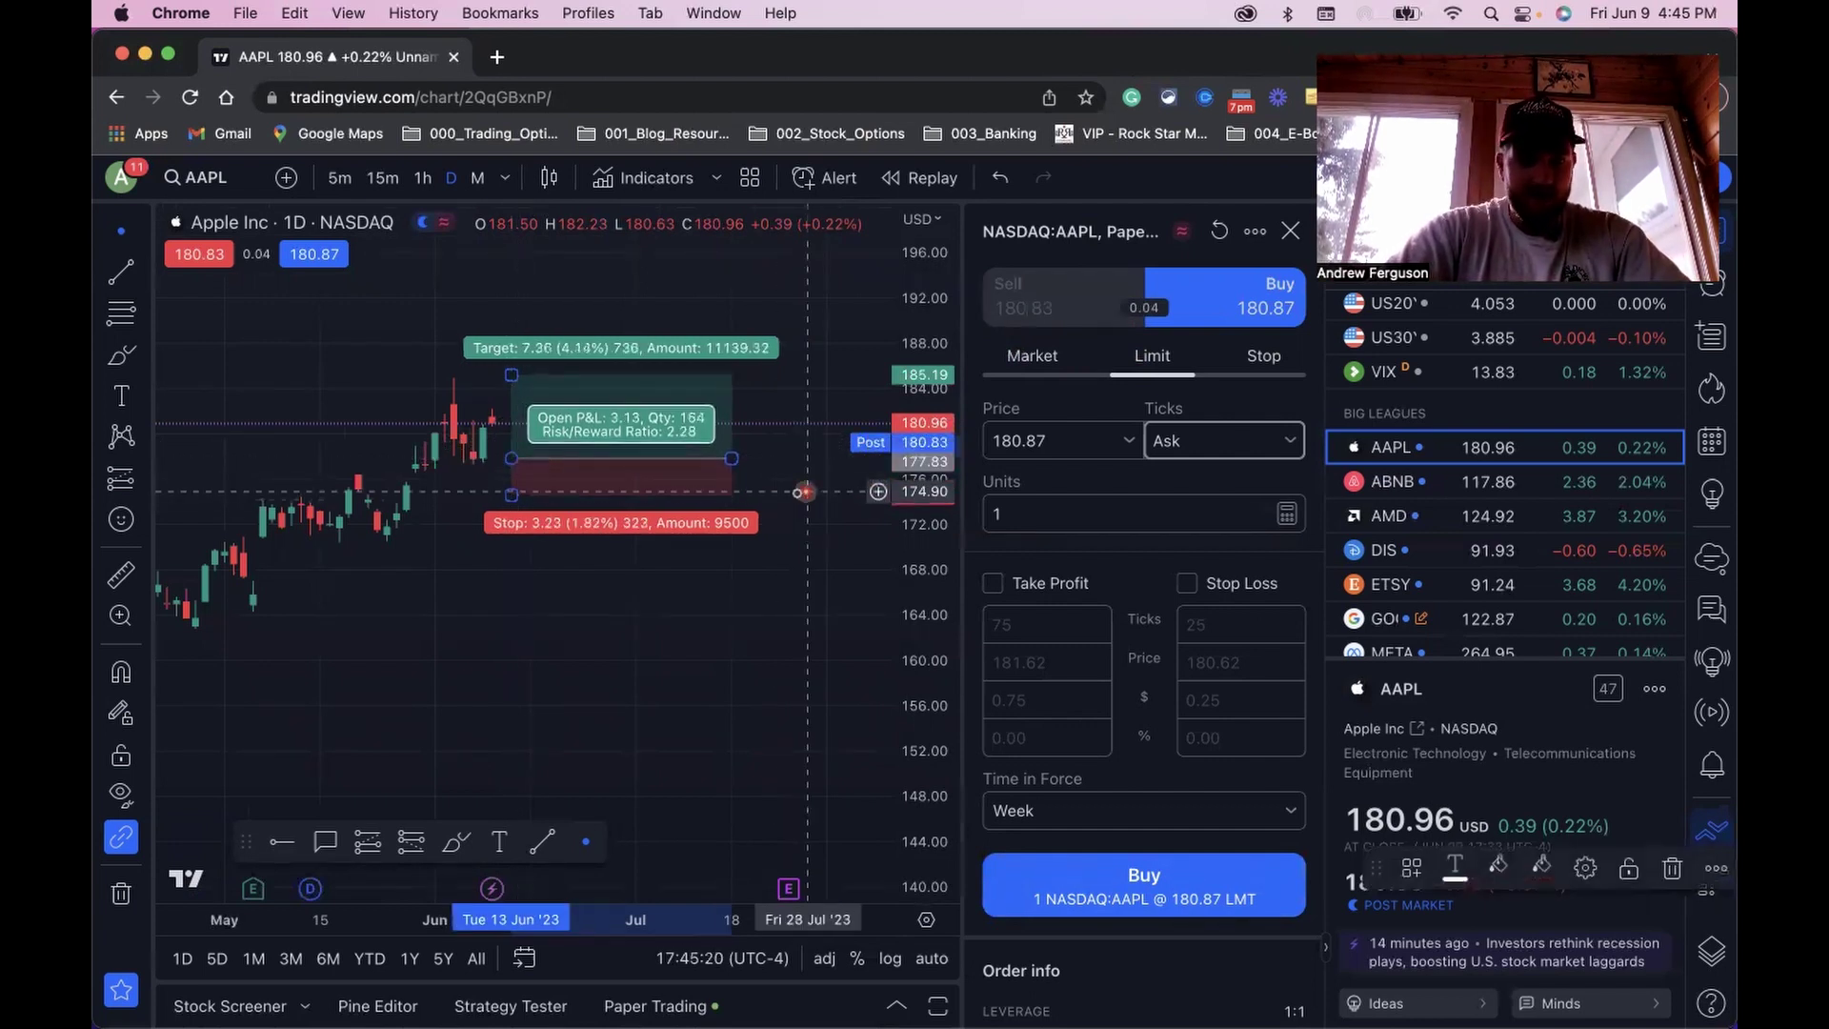
pyautogui.moveTo(501, 514)
pyautogui.mouseDown()
pyautogui.moveTo(487, 537)
pyautogui.moveTo(495, 482)
pyautogui.mouseUp()
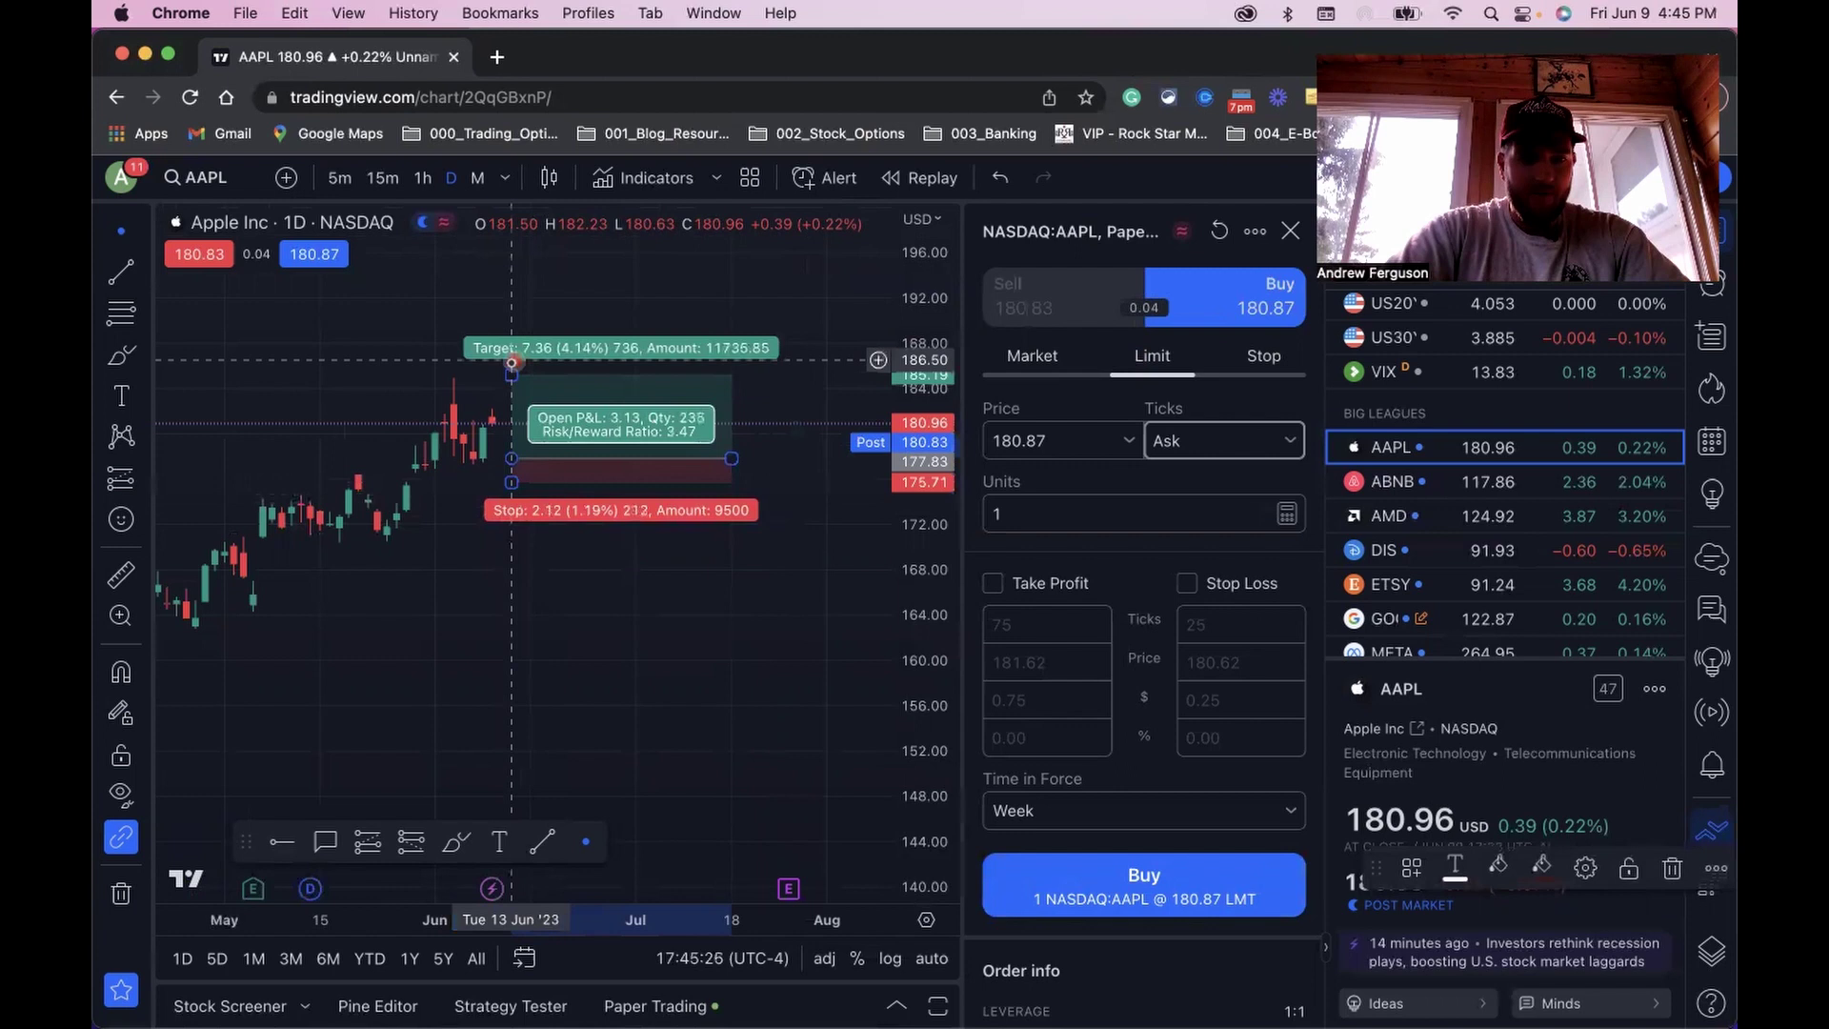
pyautogui.moveTo(511, 374); pyautogui.dragTo(507, 376)
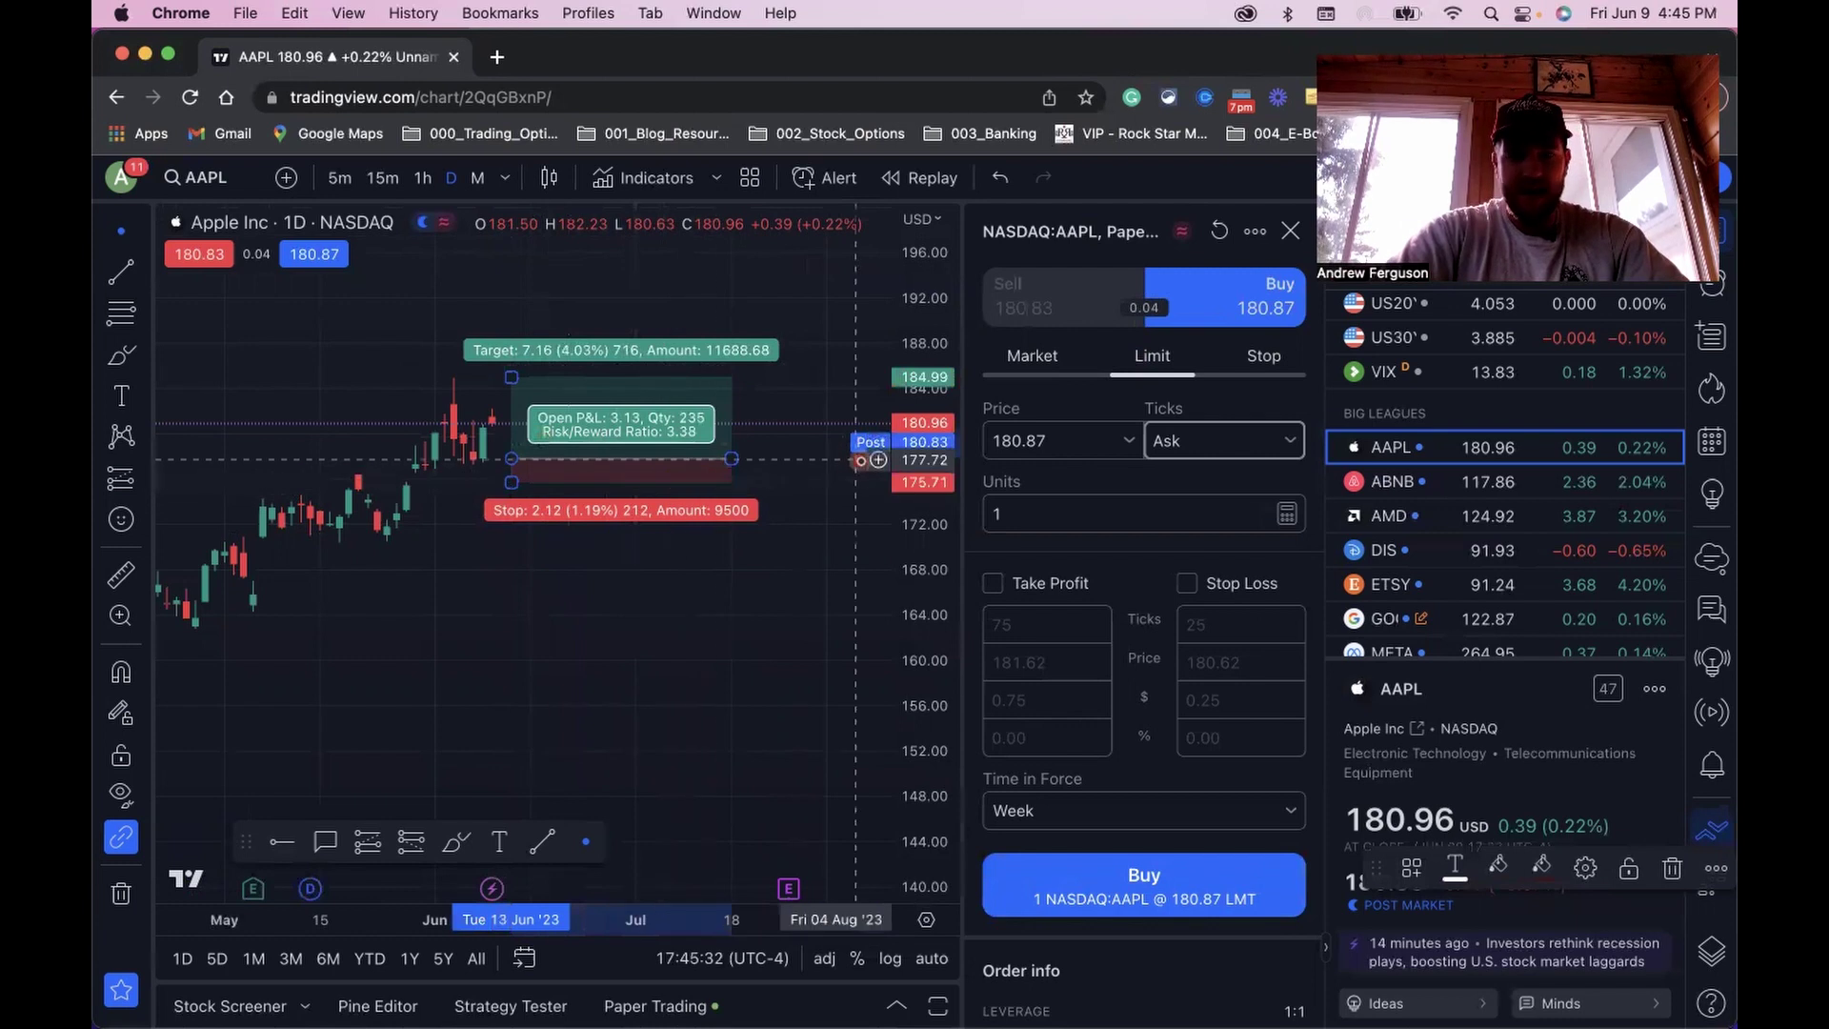
# - Set the buy order's limit price to 177.83, checking Market and Stop before returning to Limit
pyautogui.click(1067, 441)
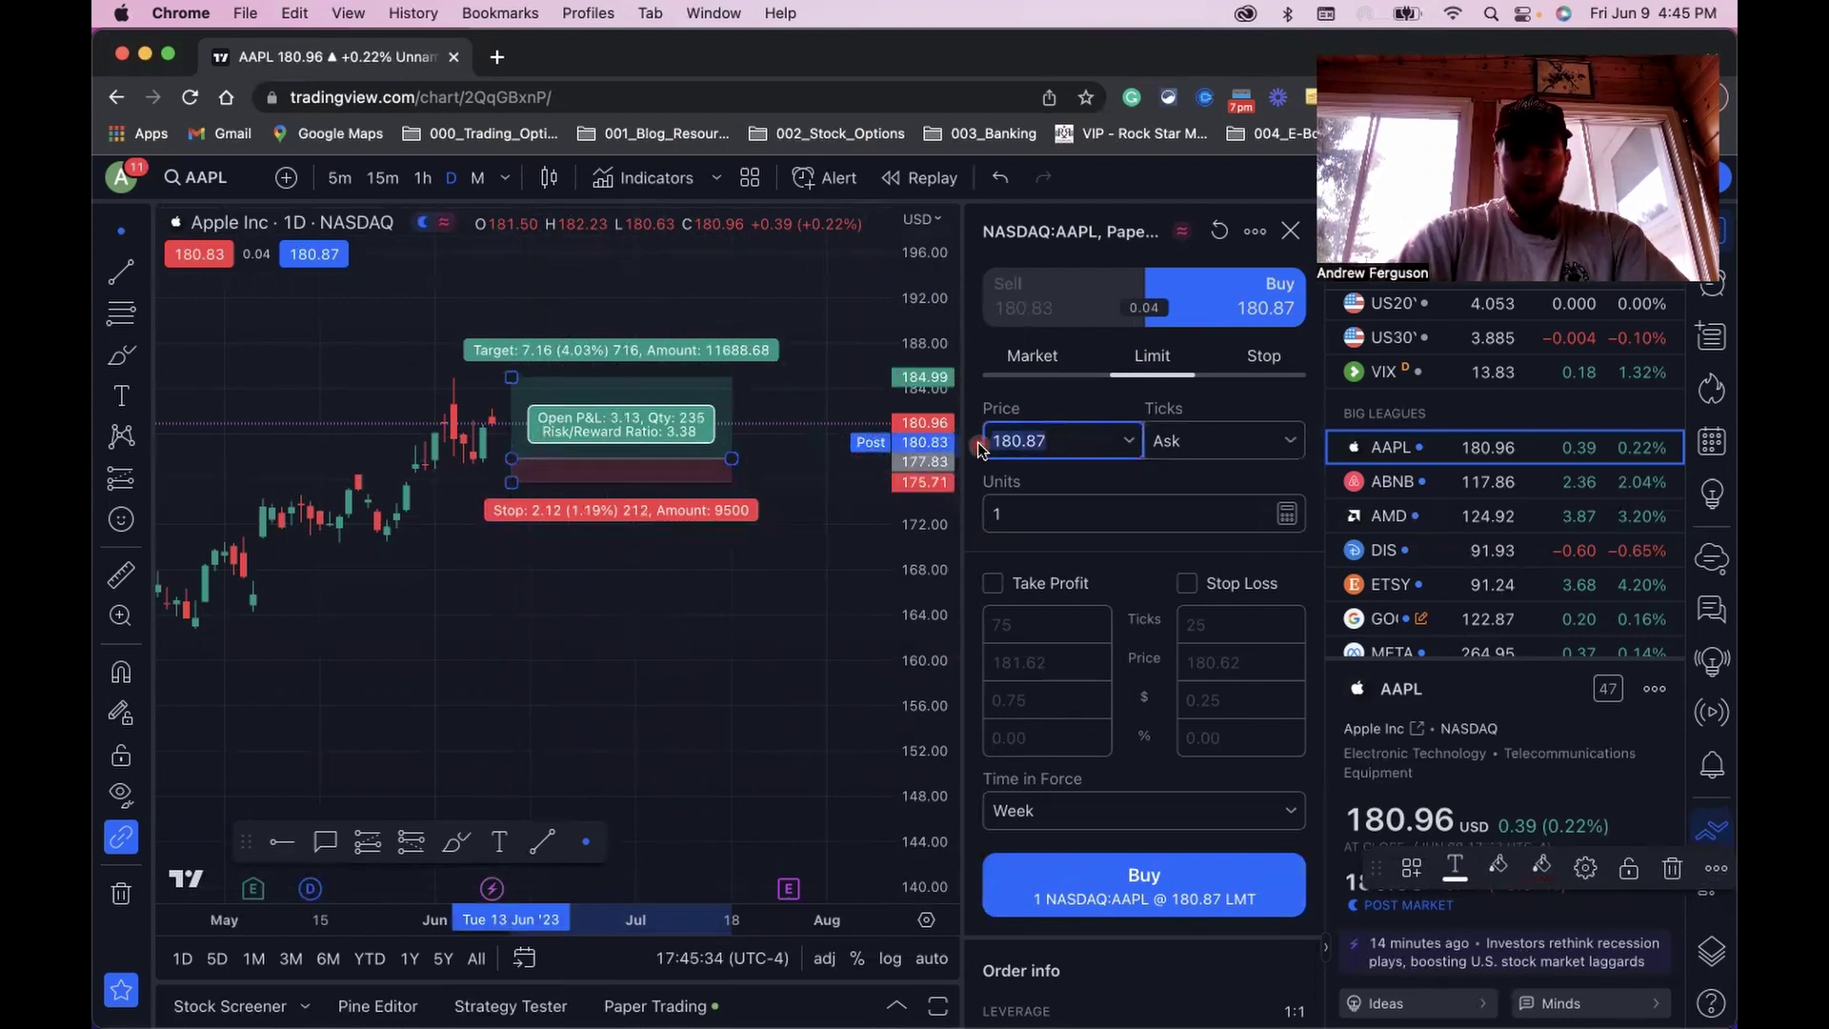
pyautogui.write('177.')
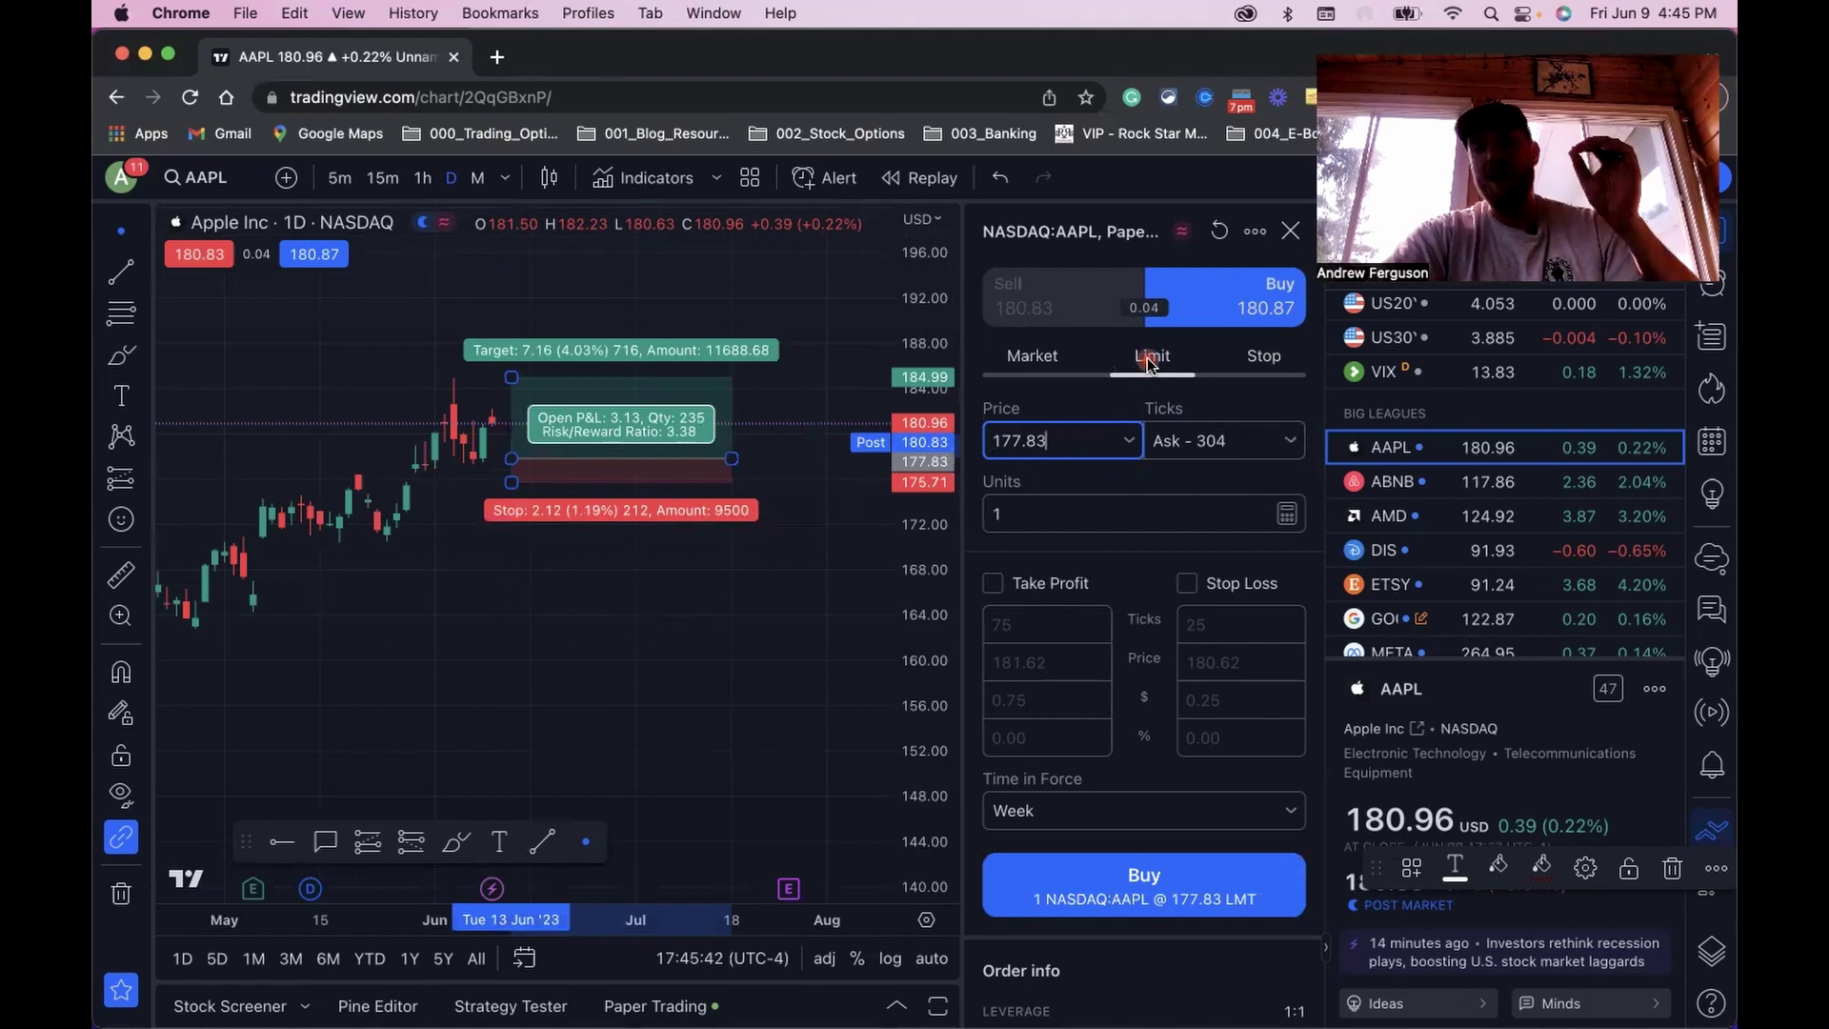
pyautogui.click(1031, 448)
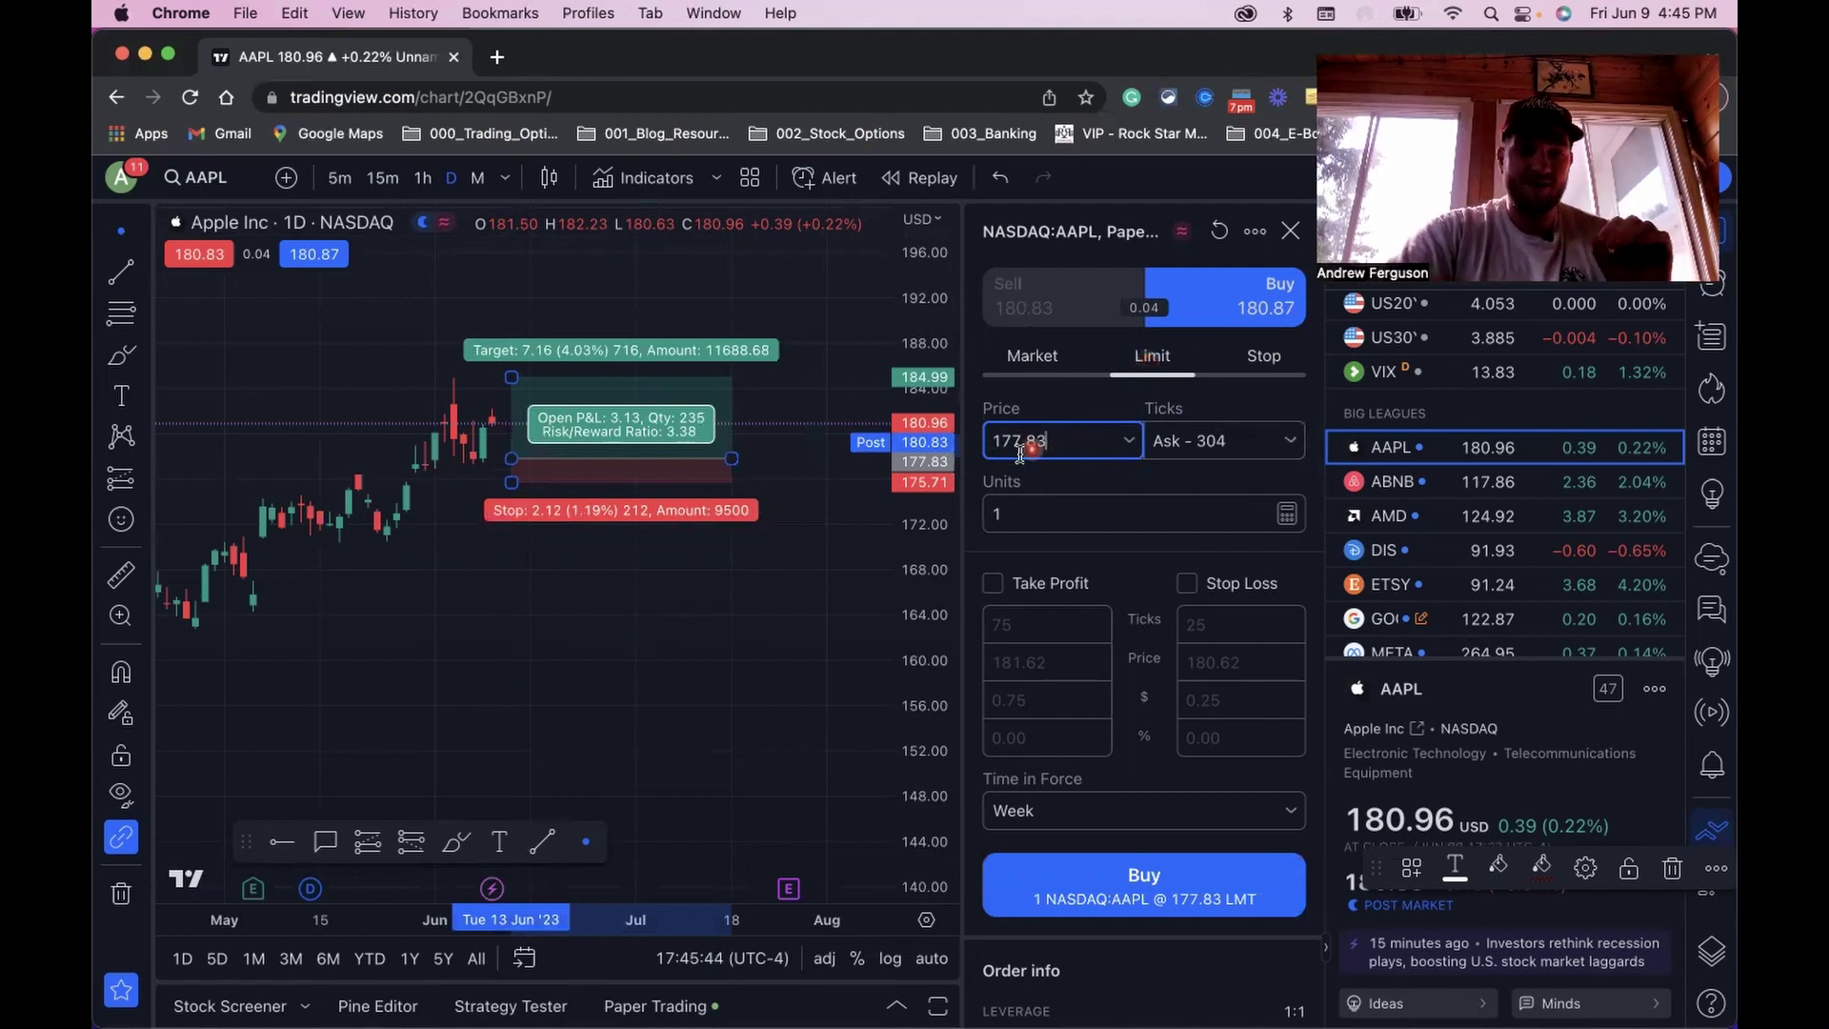
pyautogui.click(1045, 367)
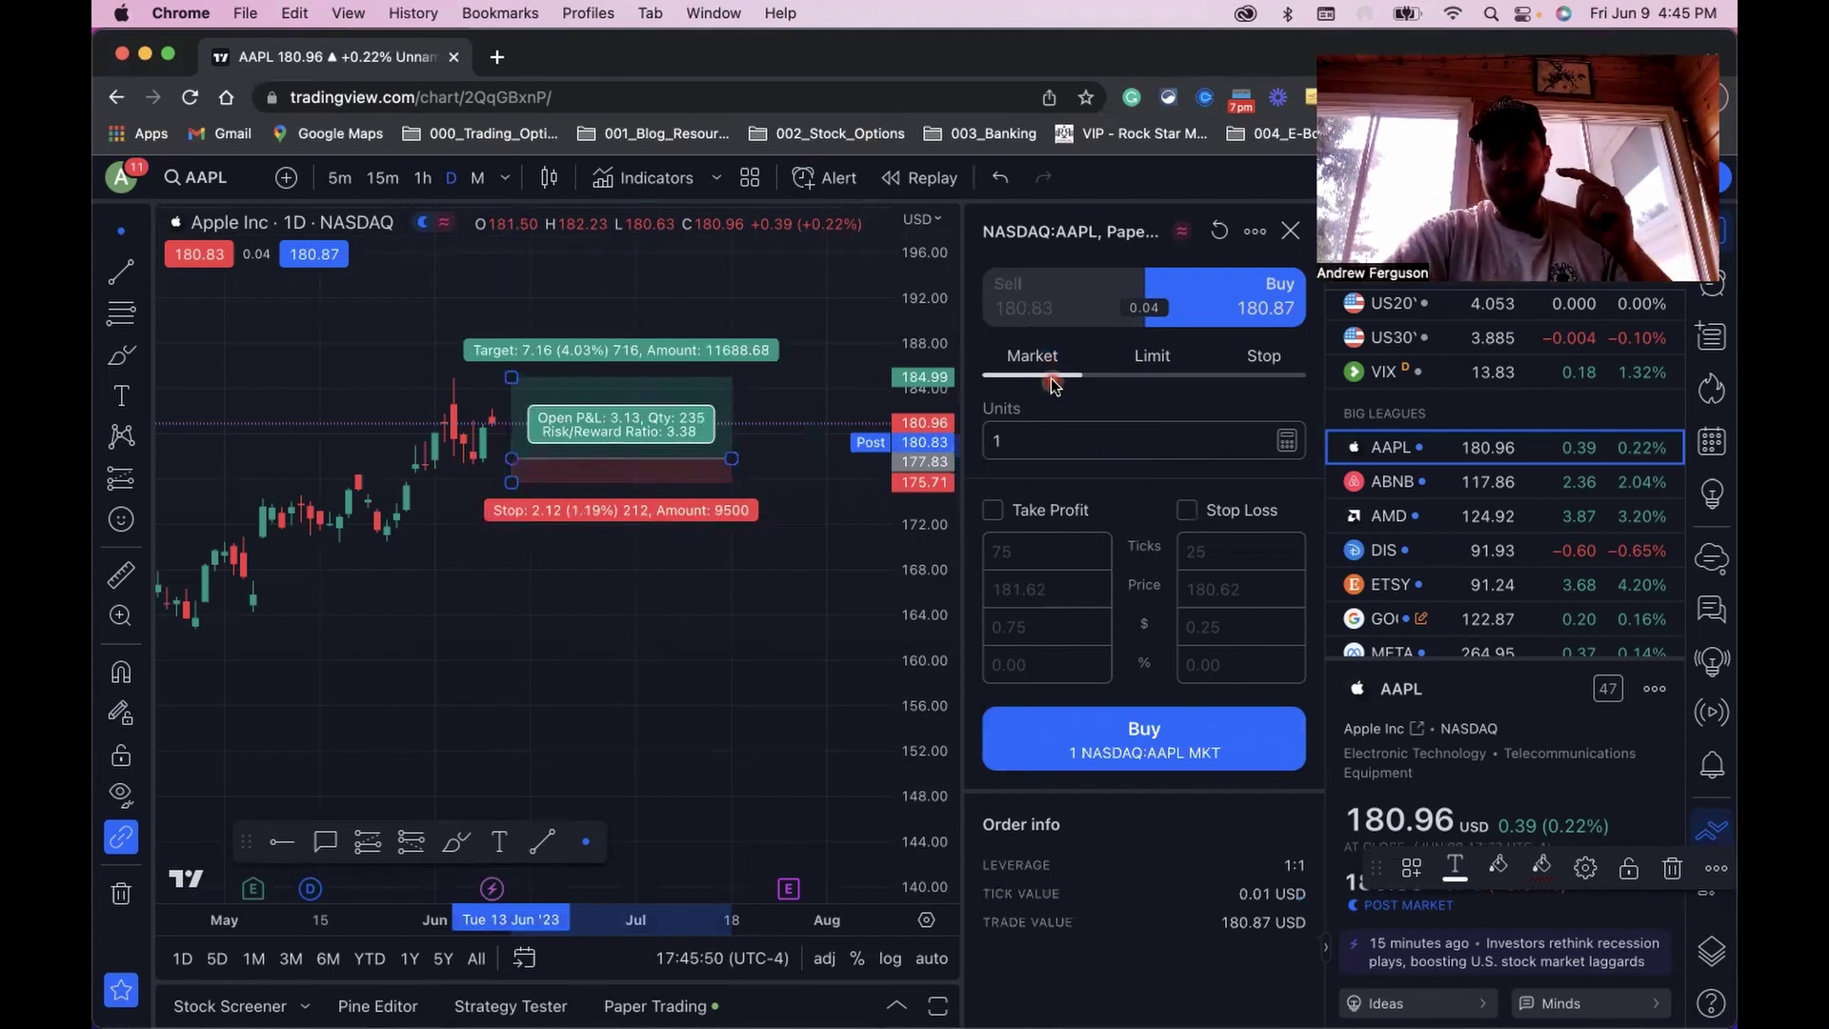
pyautogui.click(1119, 364)
pyautogui.click(1081, 428)
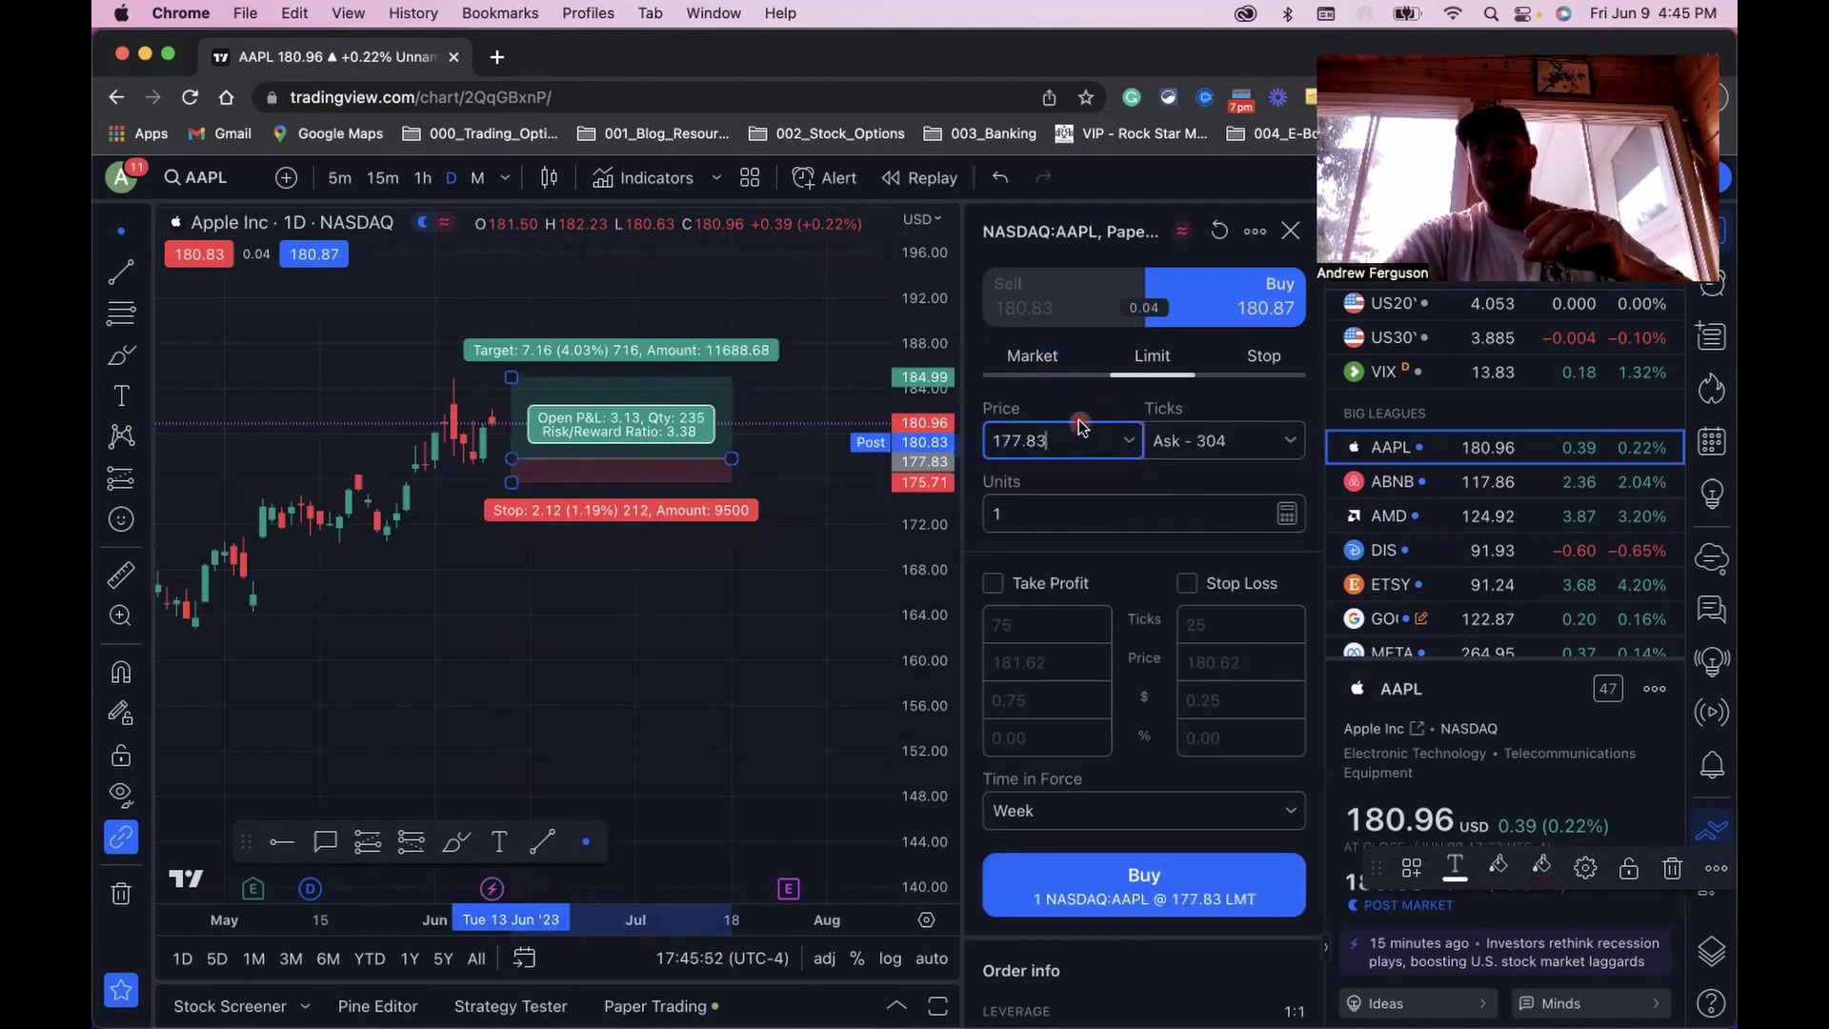
pyautogui.click(1255, 358)
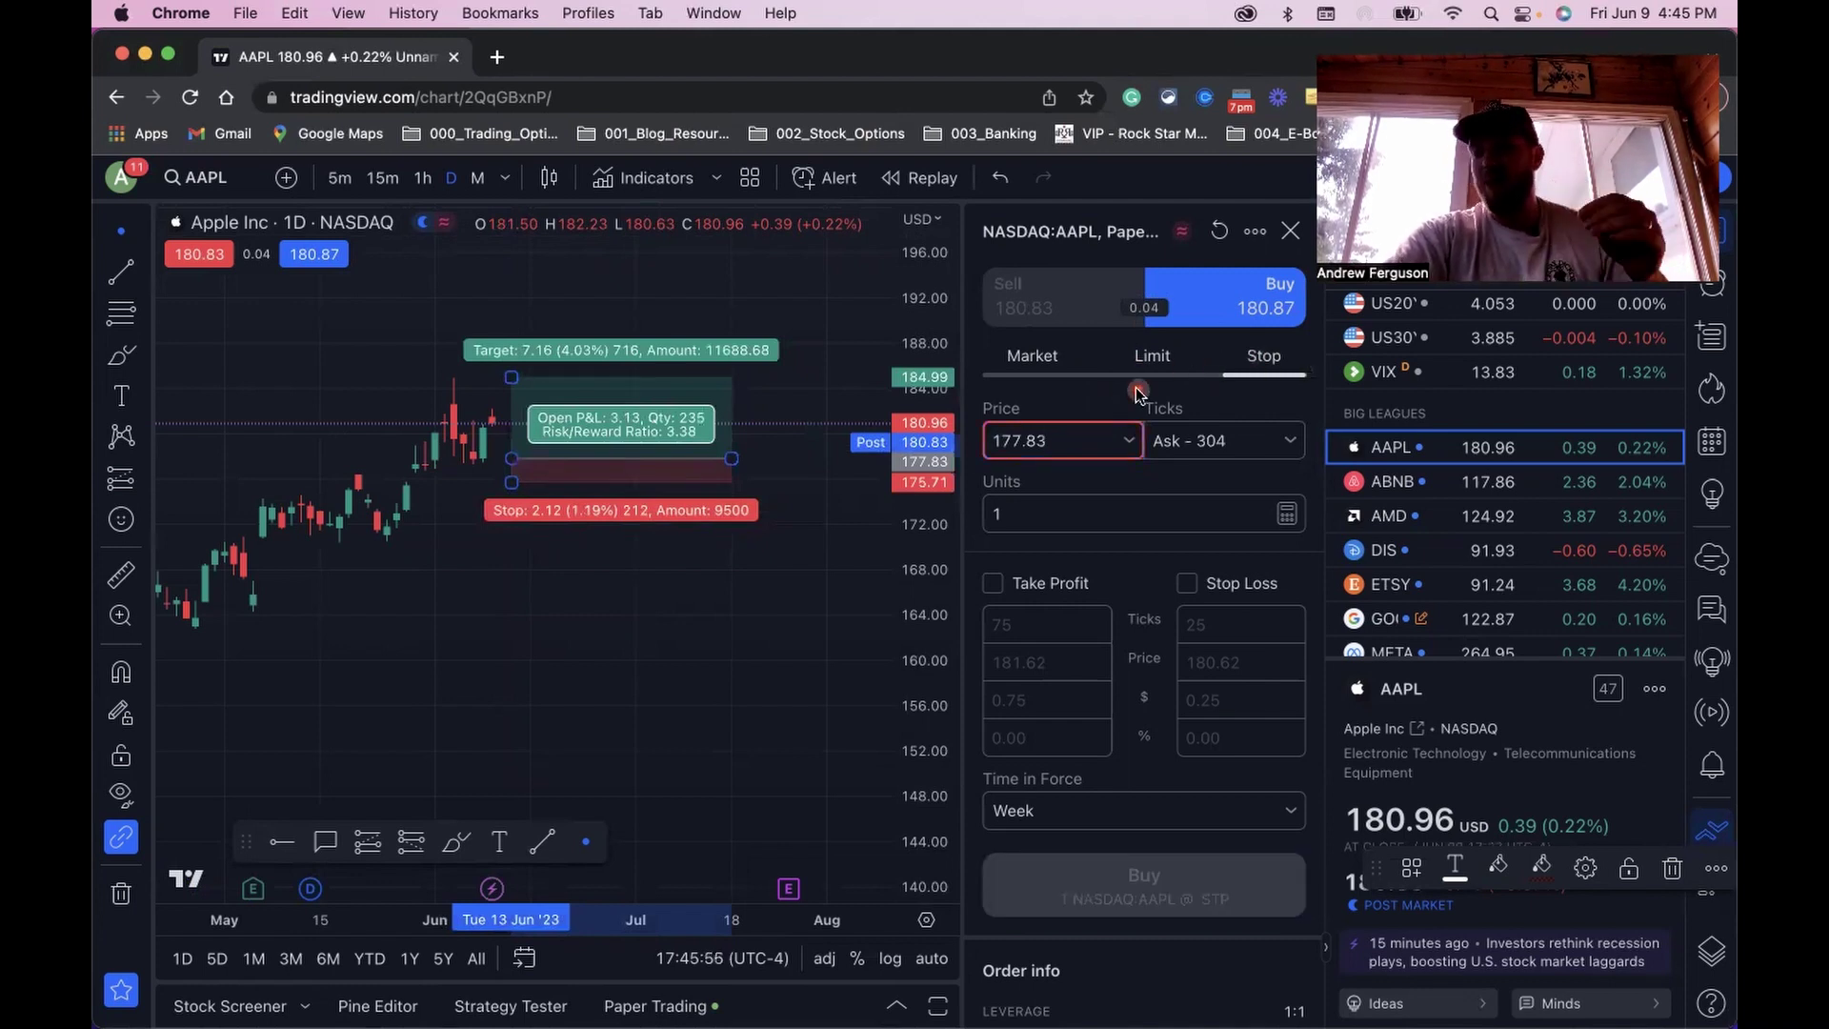
pyautogui.moveTo(1061, 433)
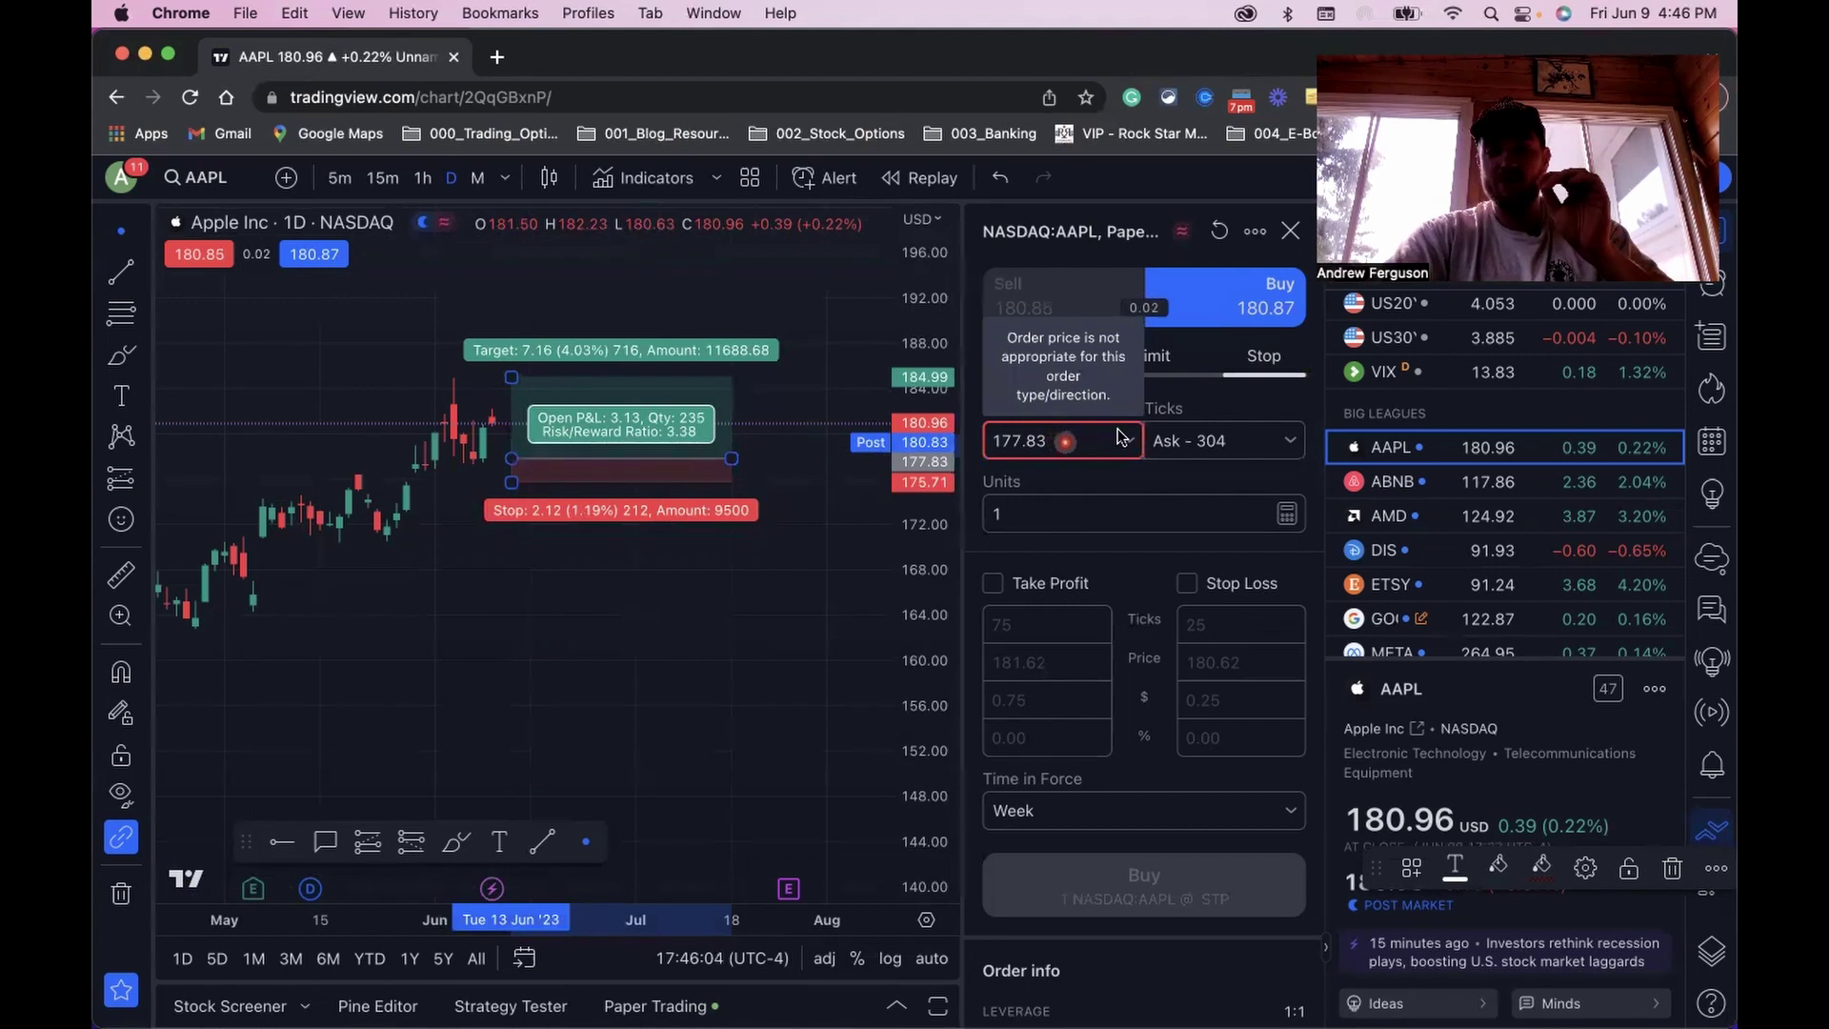
pyautogui.click(1151, 358)
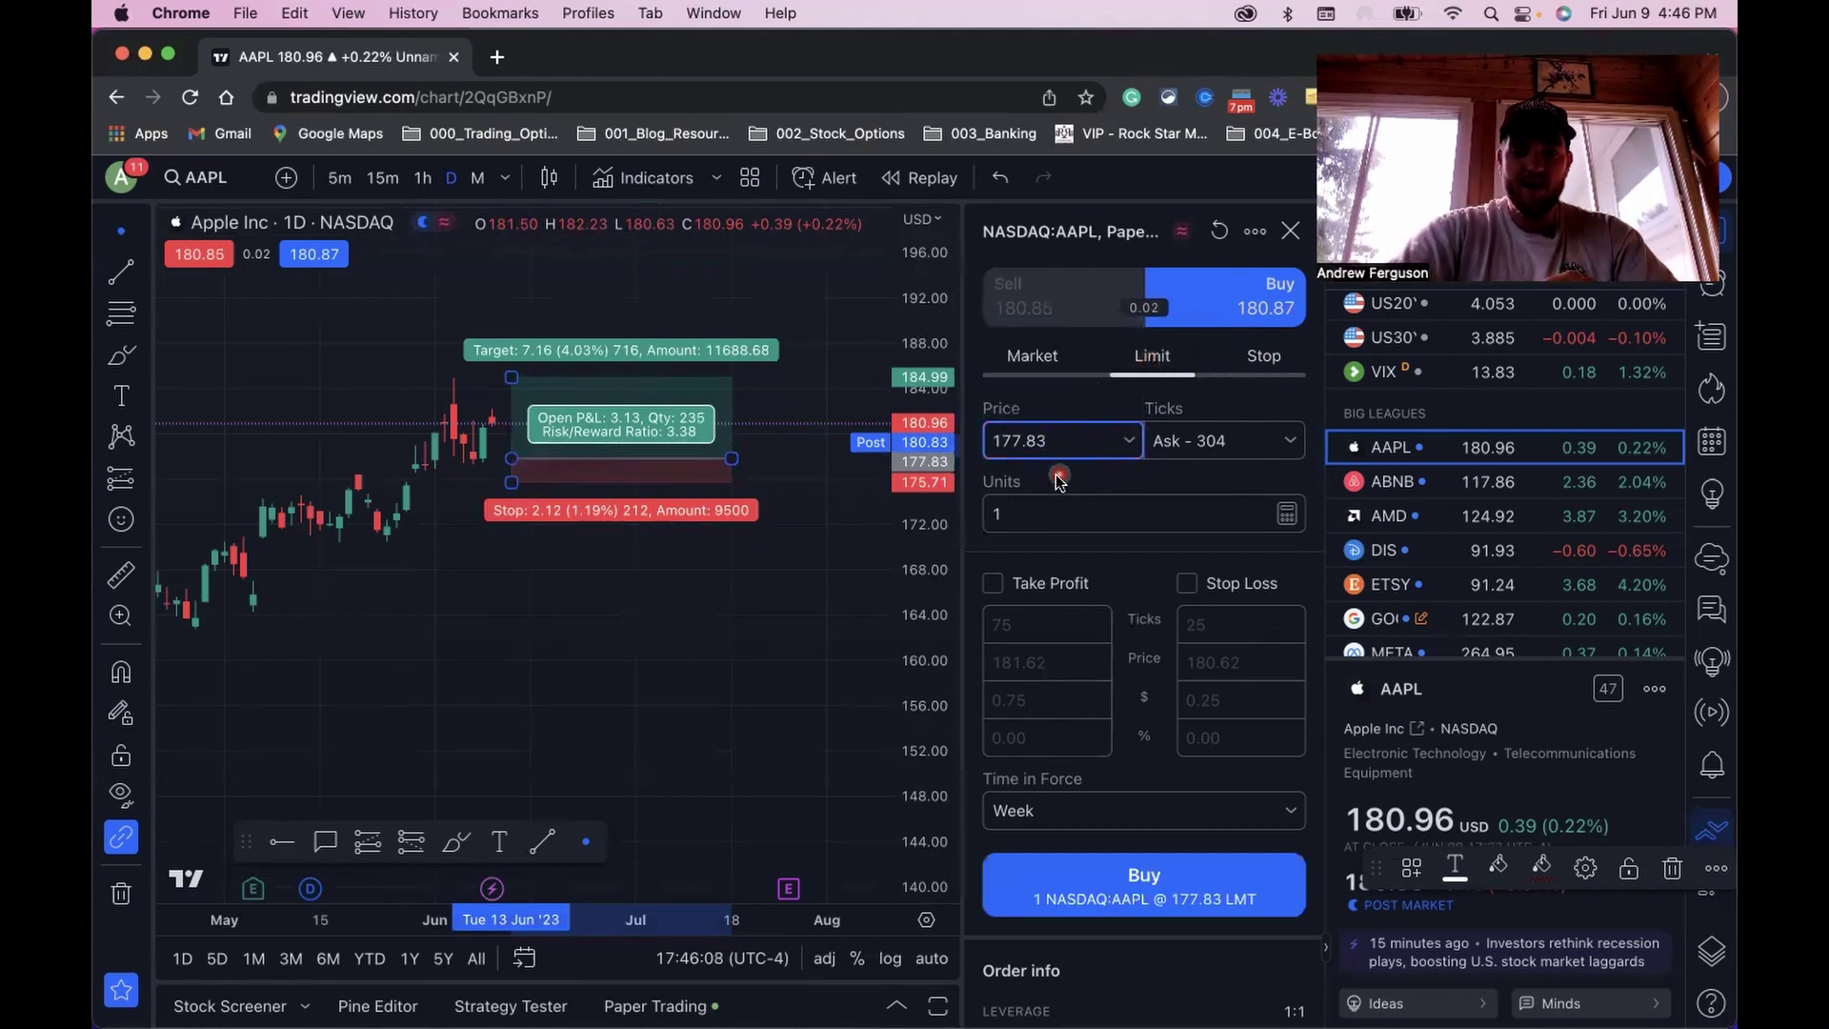
# - Change the order quantity to 100 shares
pyautogui.click(1041, 498)
pyautogui.write('001')
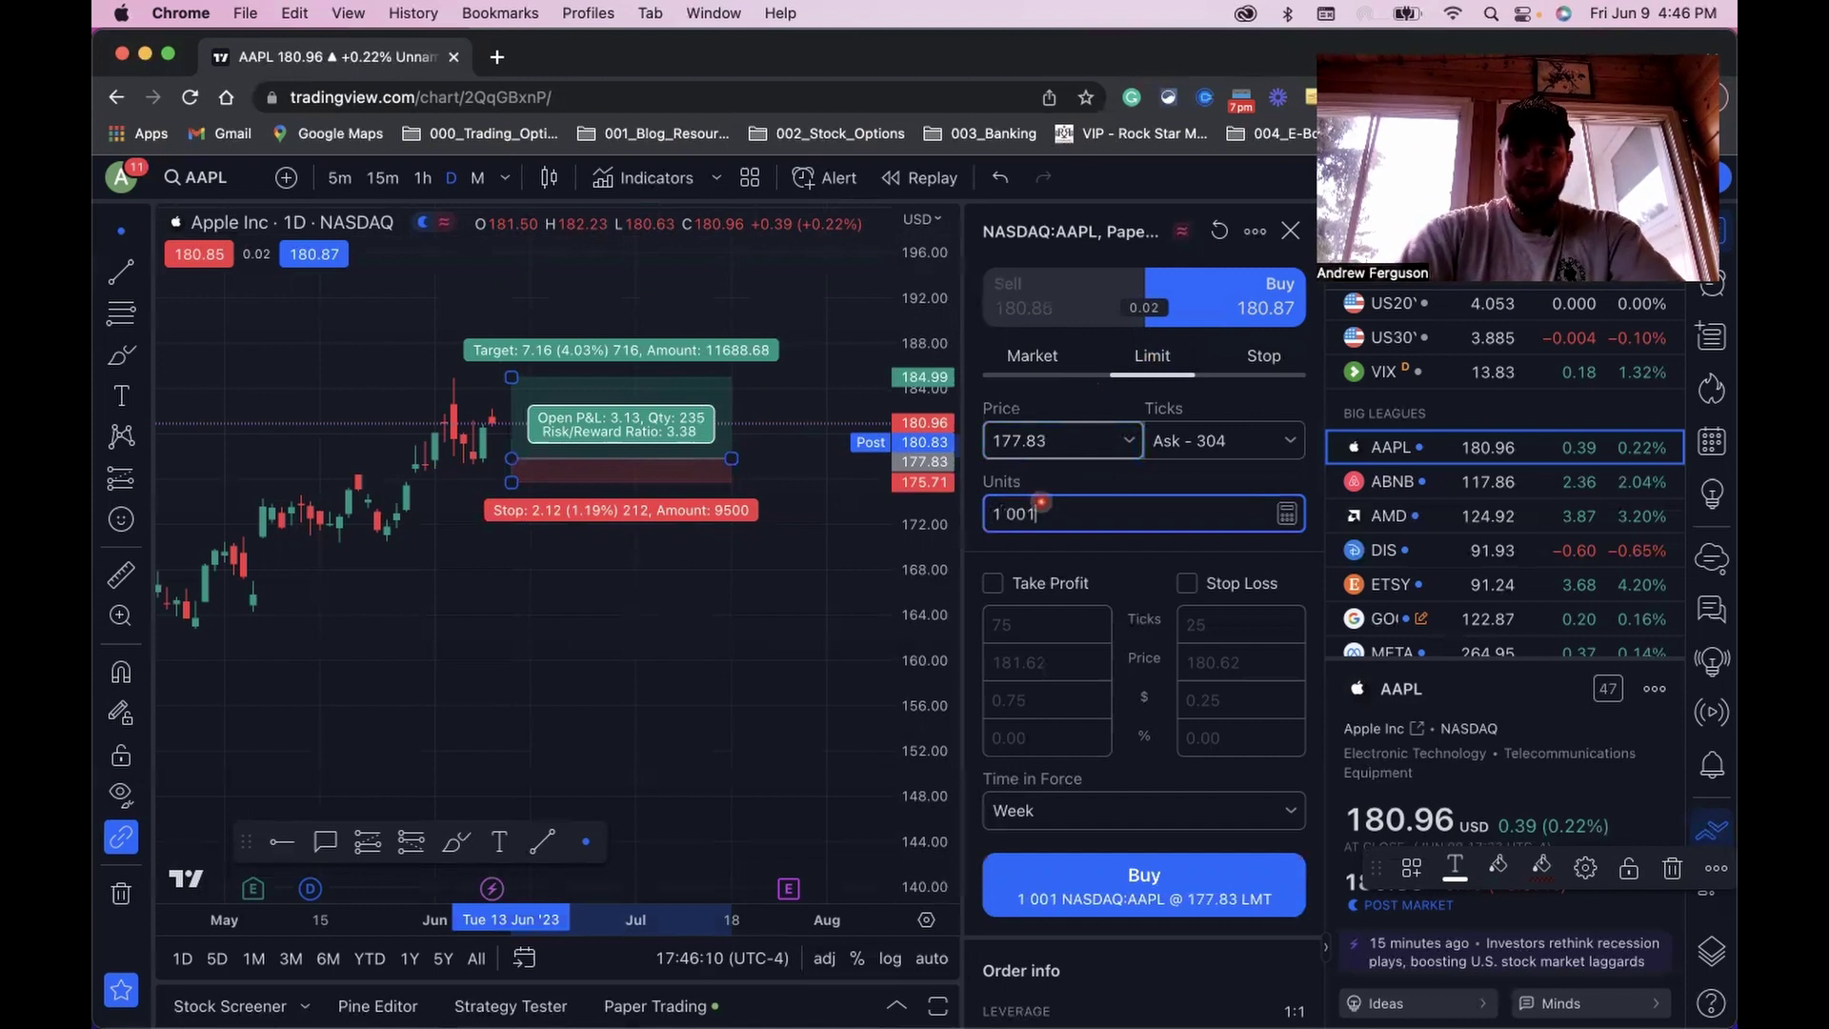
pyautogui.press('BackSpace')
pyautogui.press('BackSpace')
pyautogui.write('00')
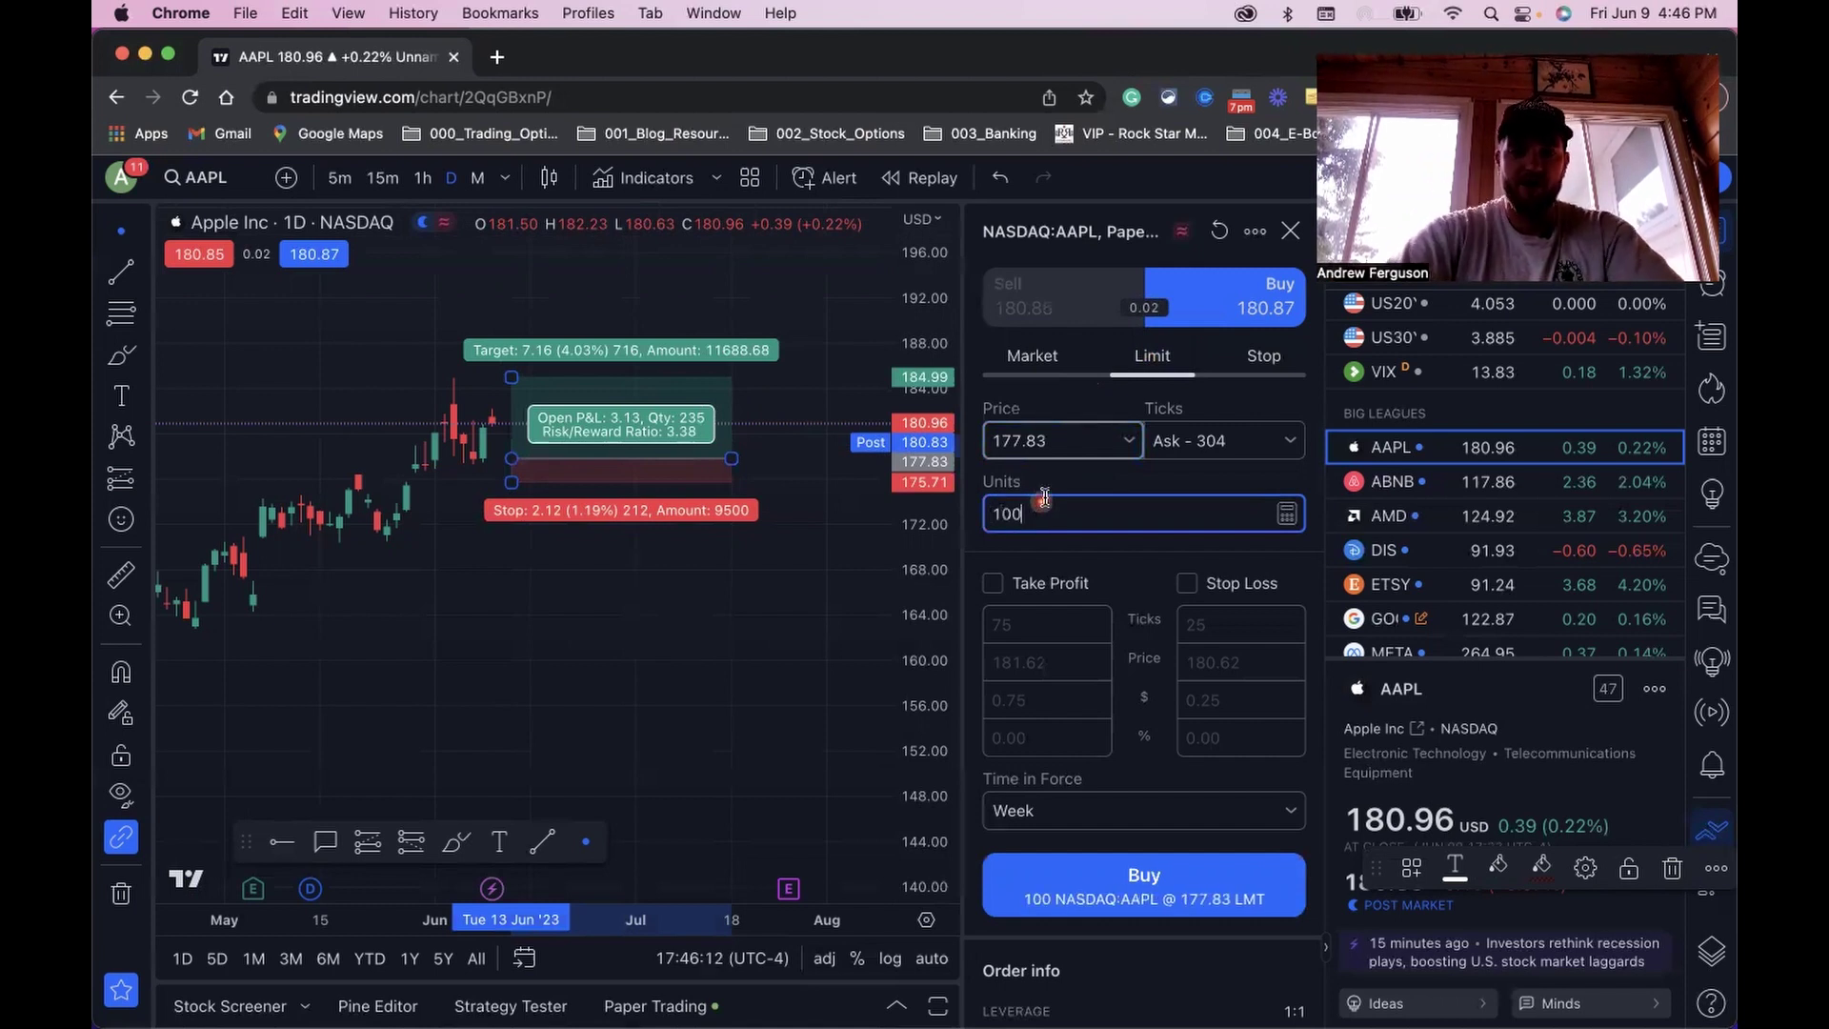
pyautogui.click(1093, 552)
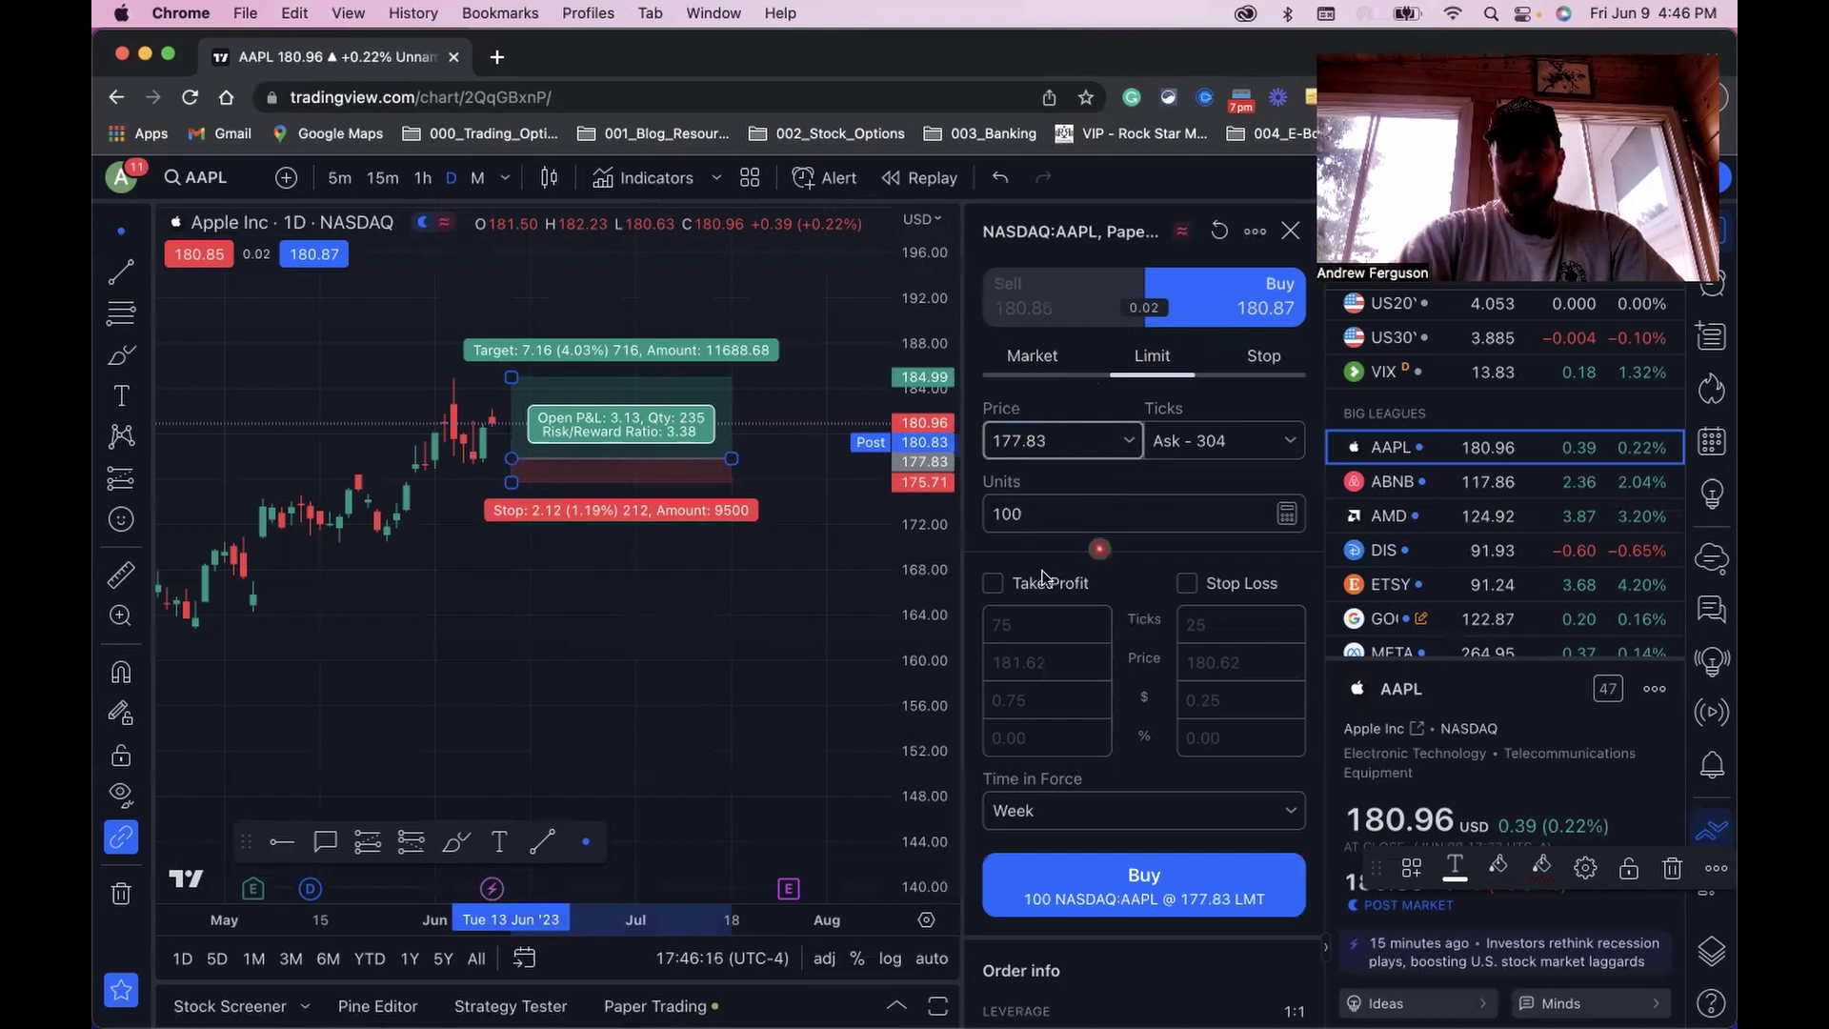
# - Add a take profit at 185.00 and a stop loss at 175.50
pyautogui.click(999, 582)
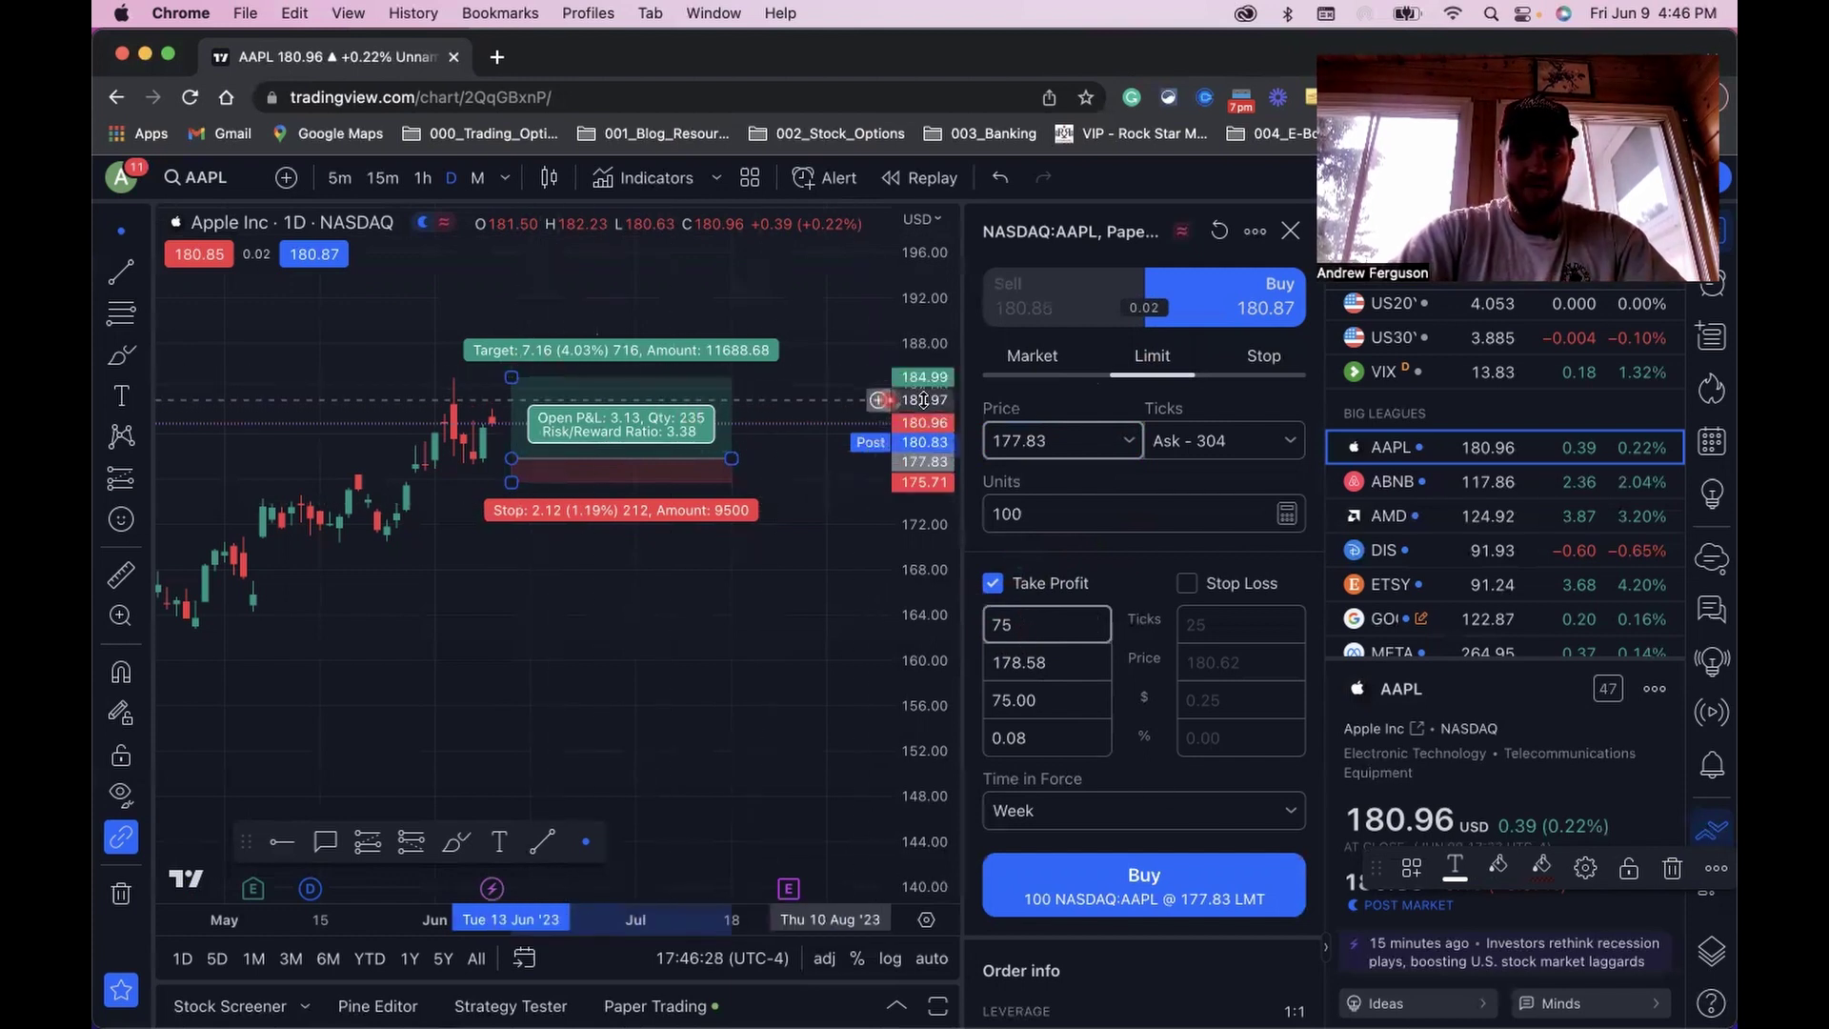
pyautogui.click(1059, 662)
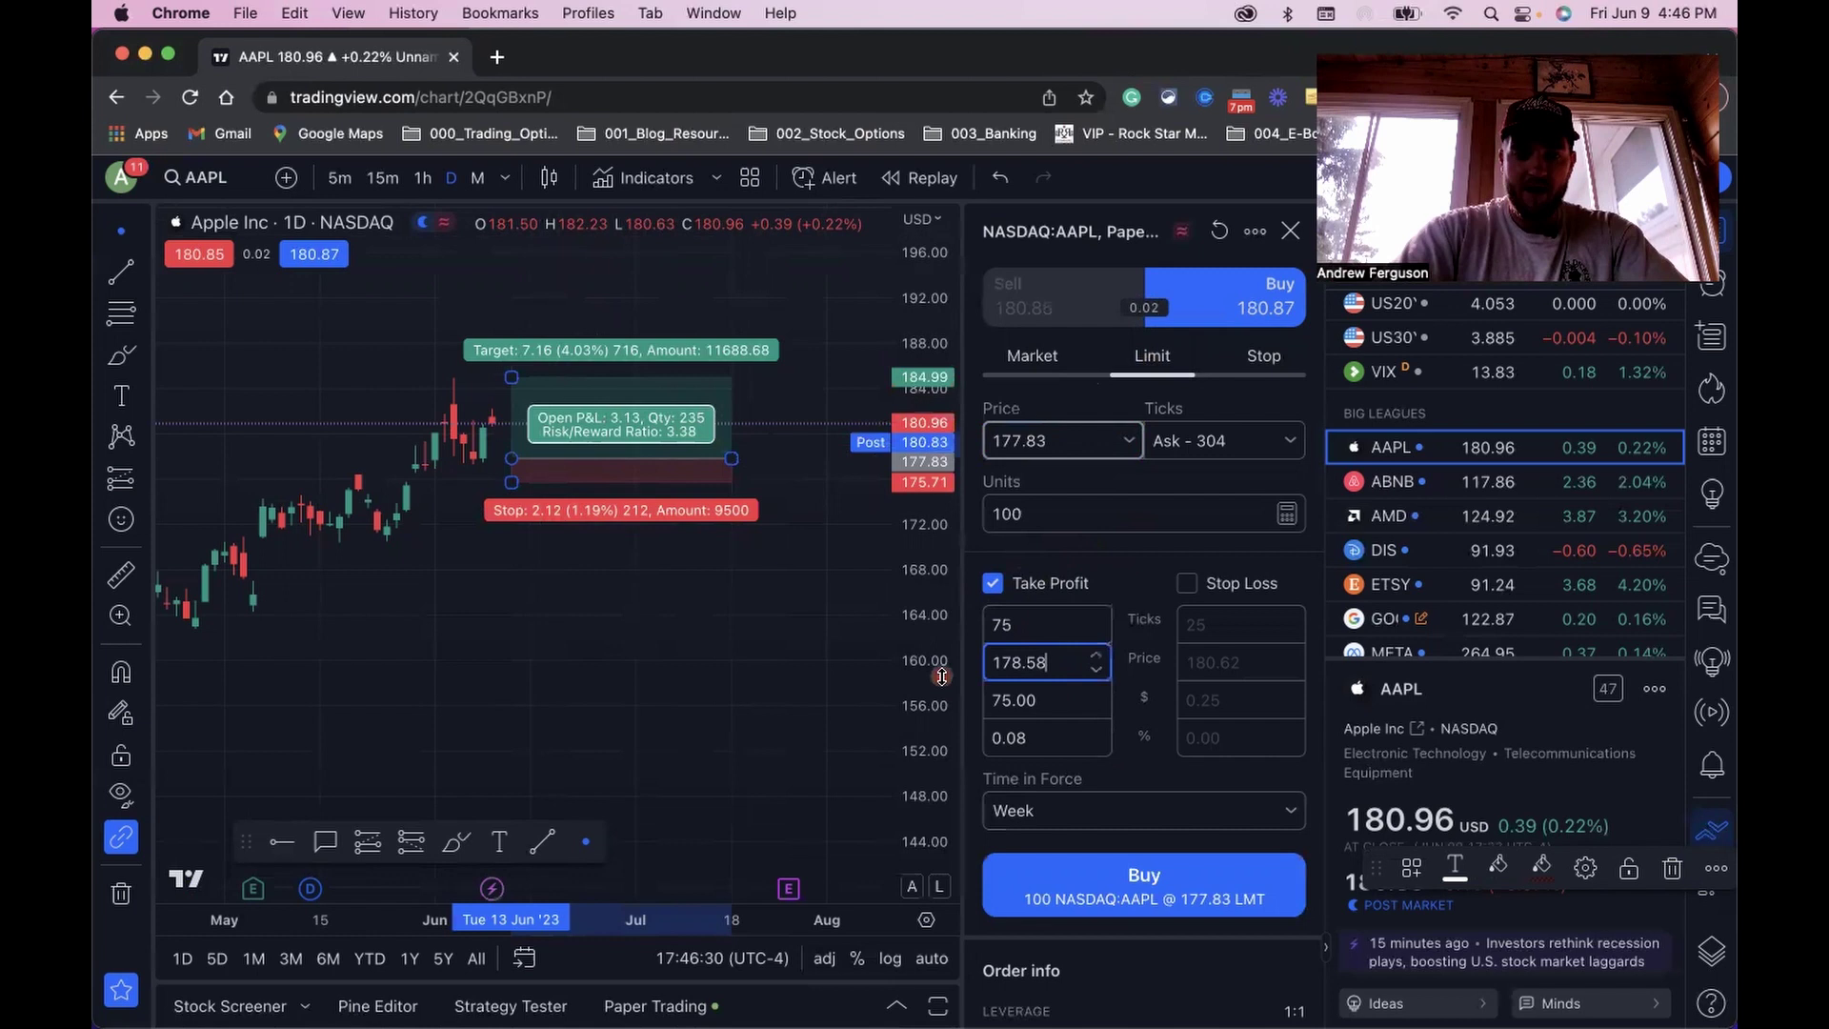
pyautogui.moveTo(1048, 662); pyautogui.dragTo(960, 658)
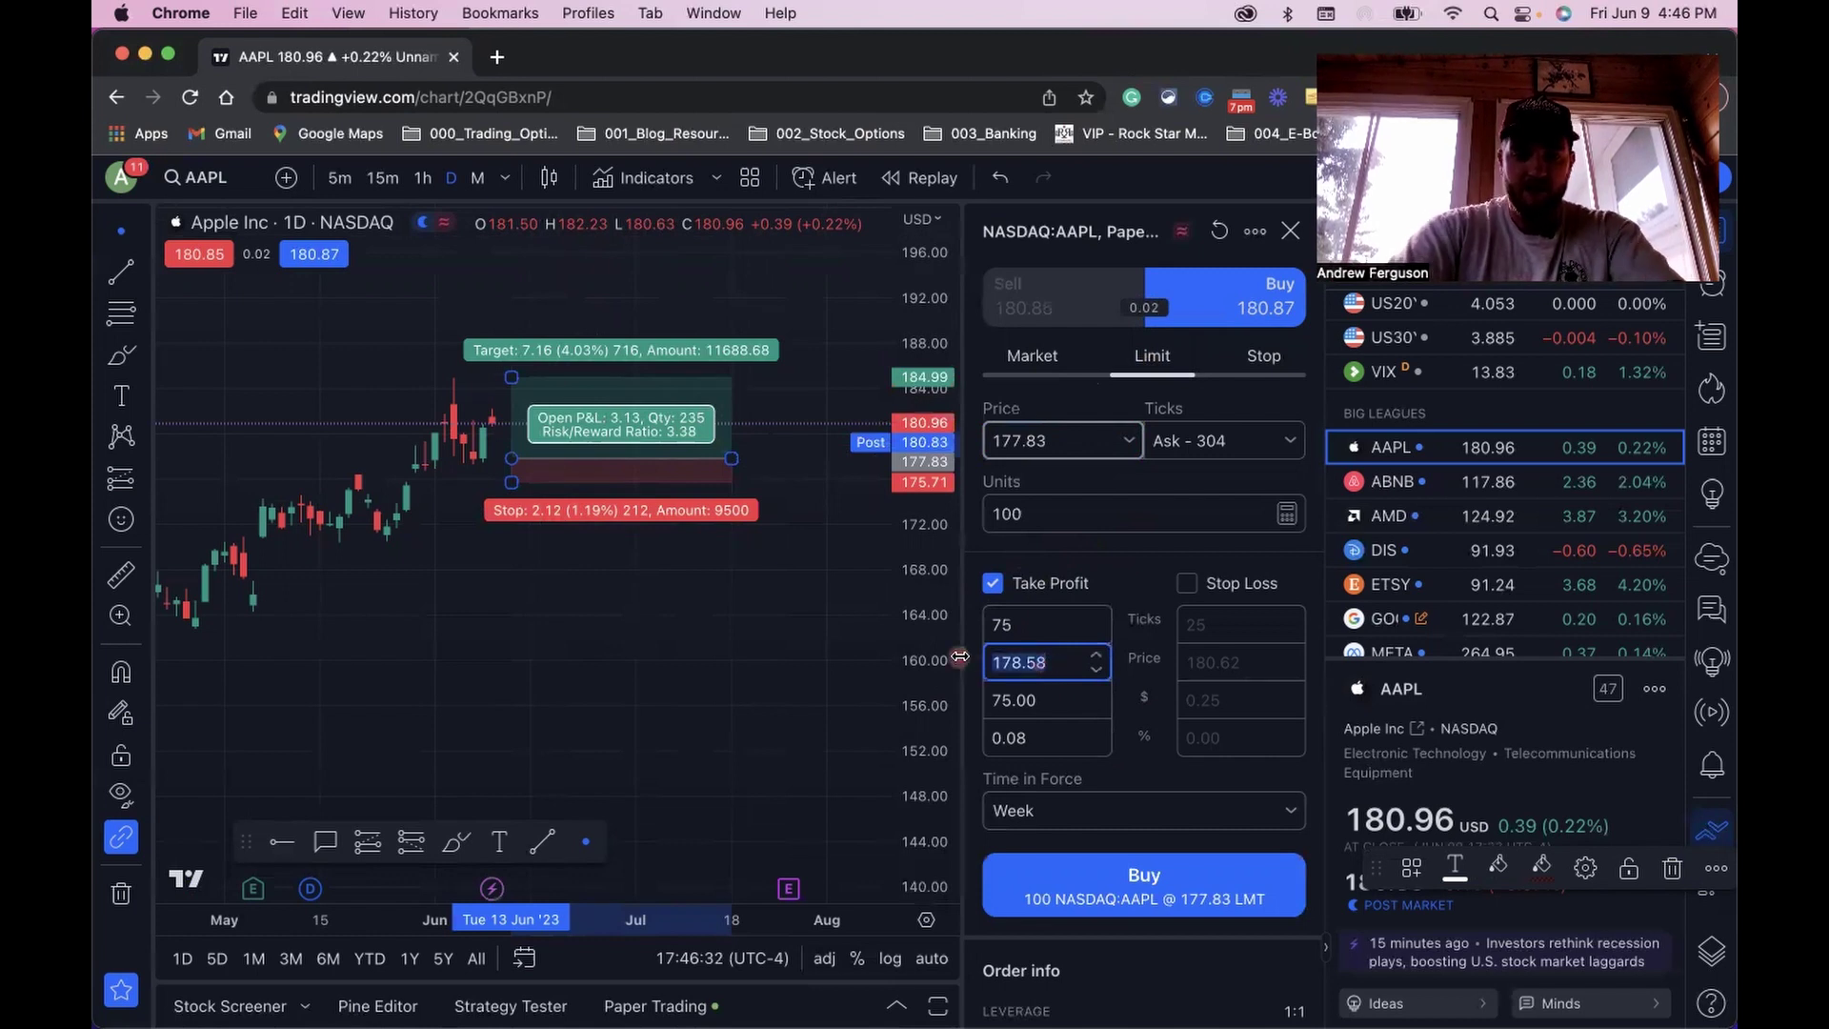
pyautogui.write('185')
pyautogui.click(1213, 649)
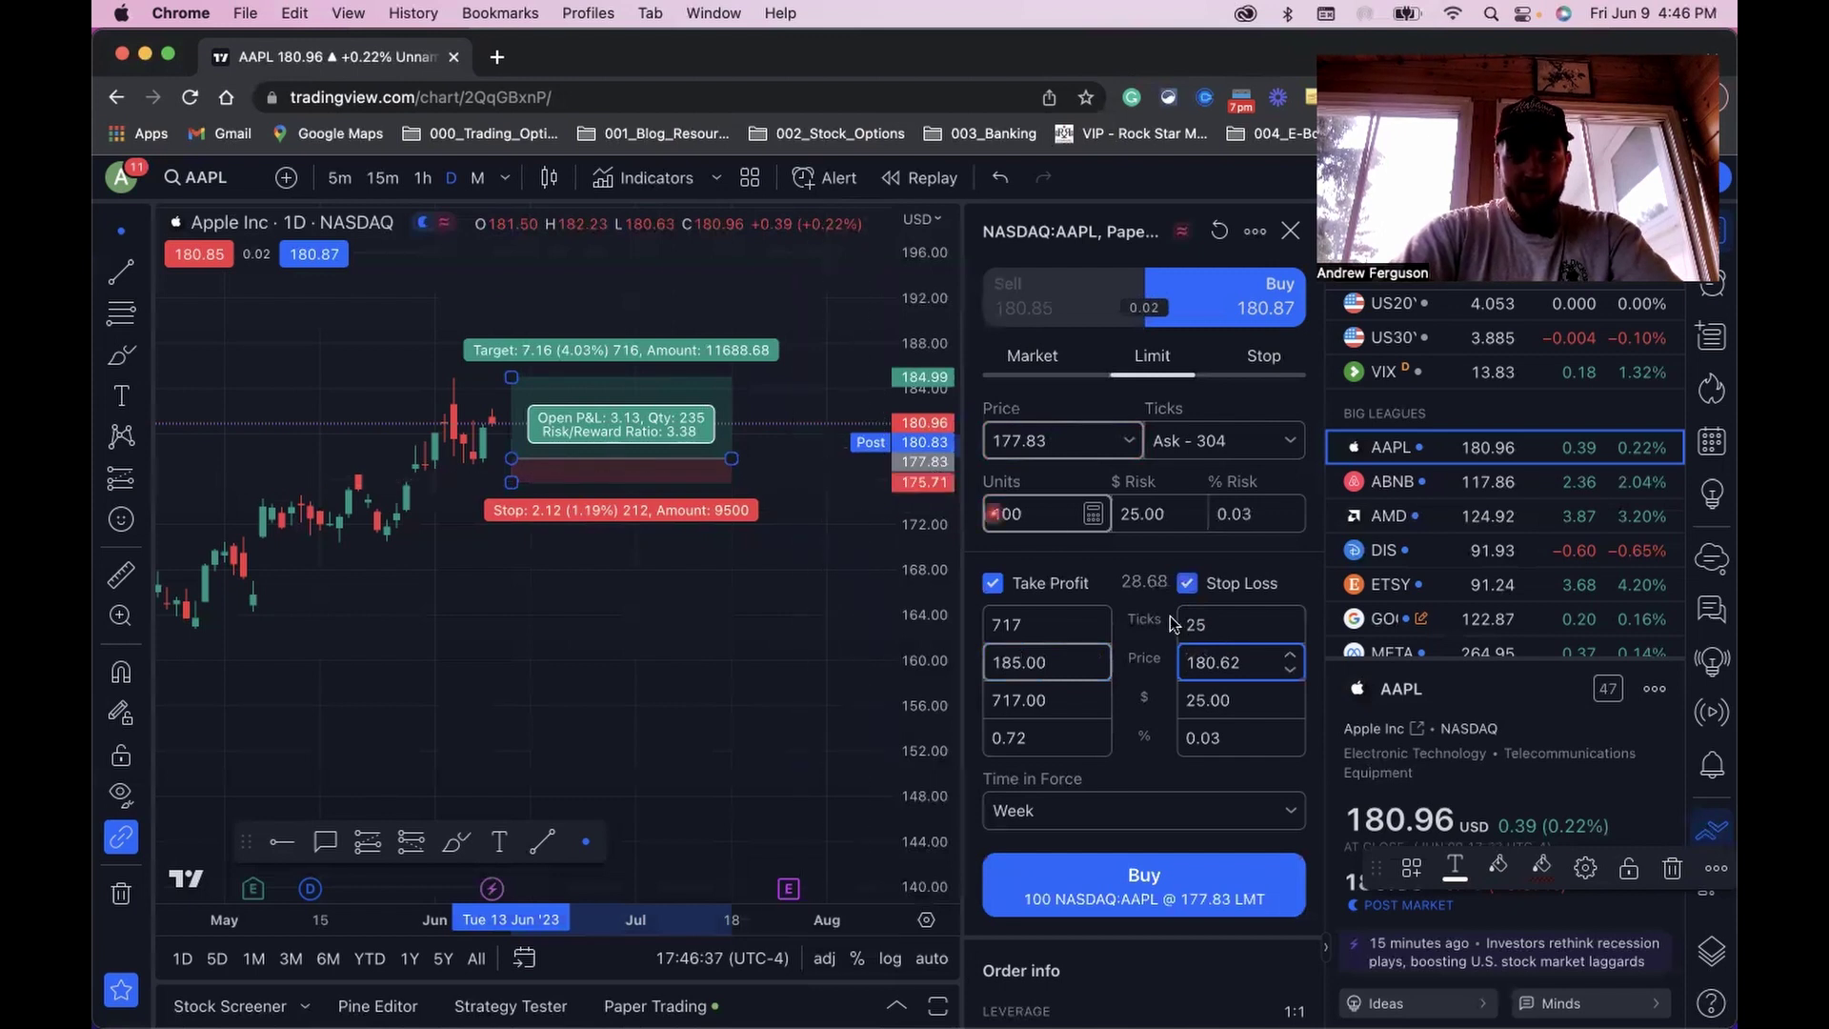
pyautogui.moveTo(1233, 654); pyautogui.dragTo(1190, 650)
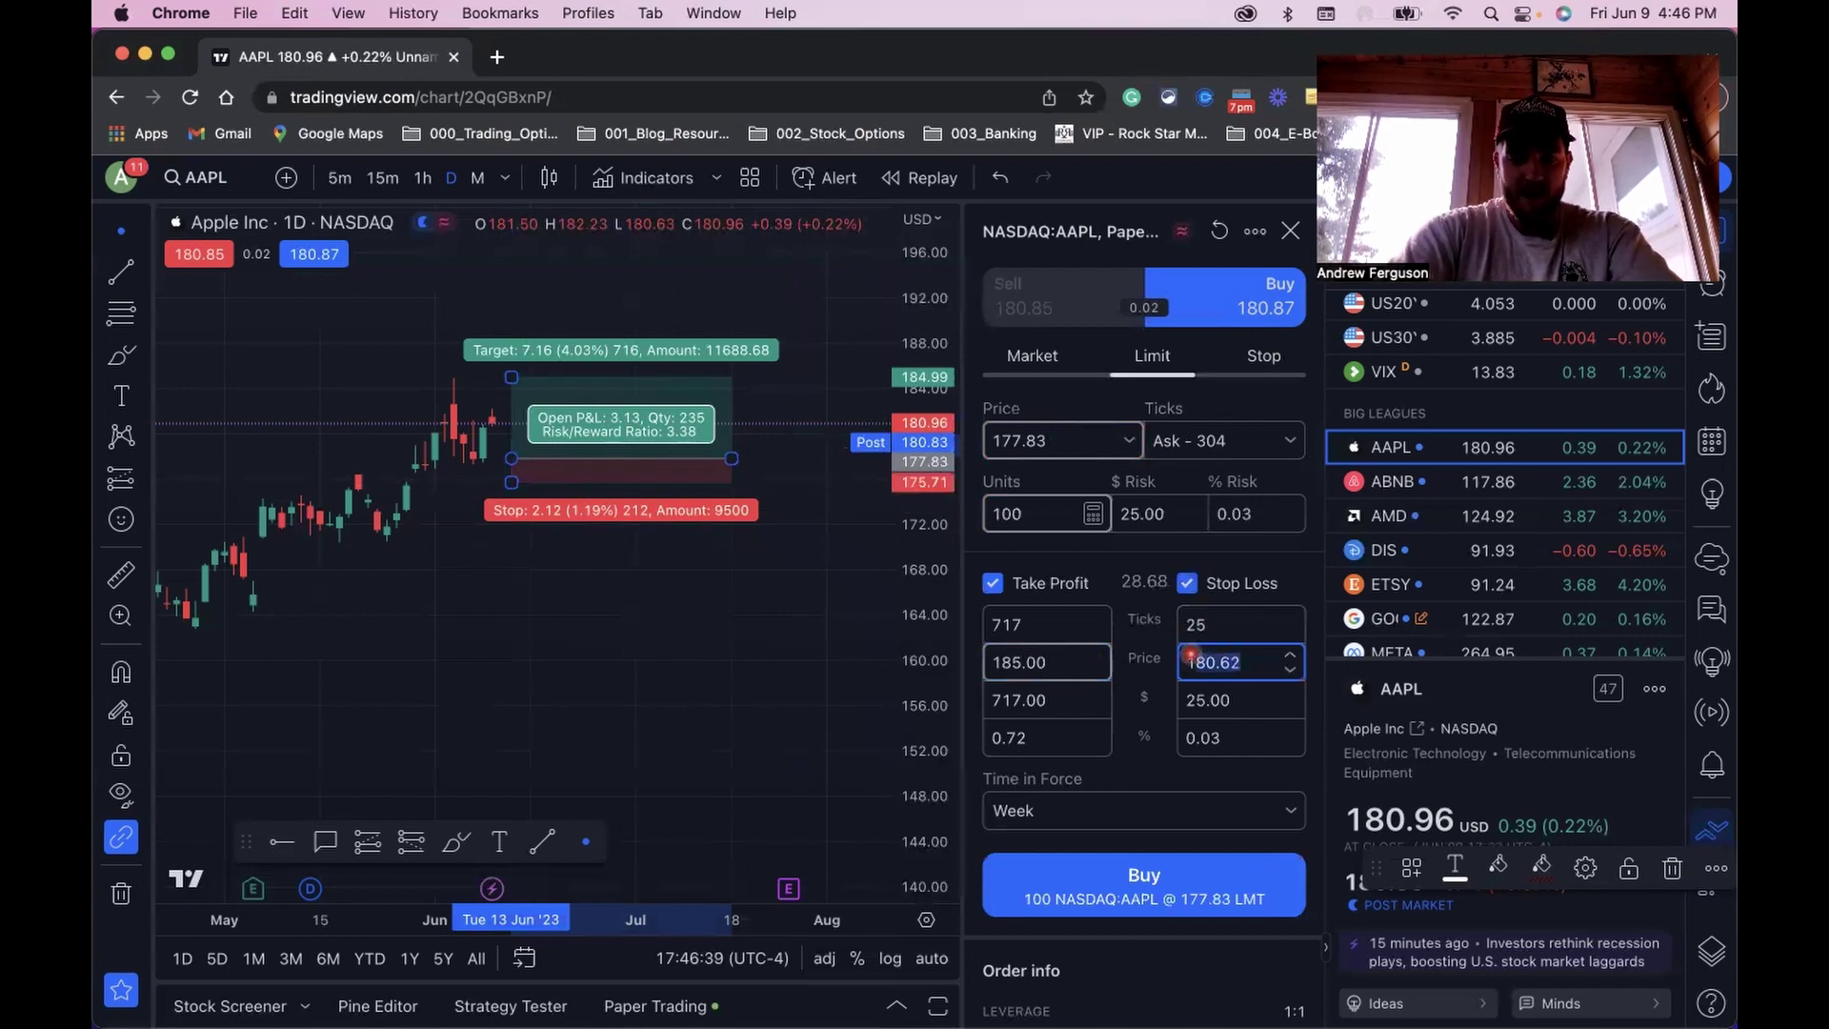
pyautogui.write('175.50')
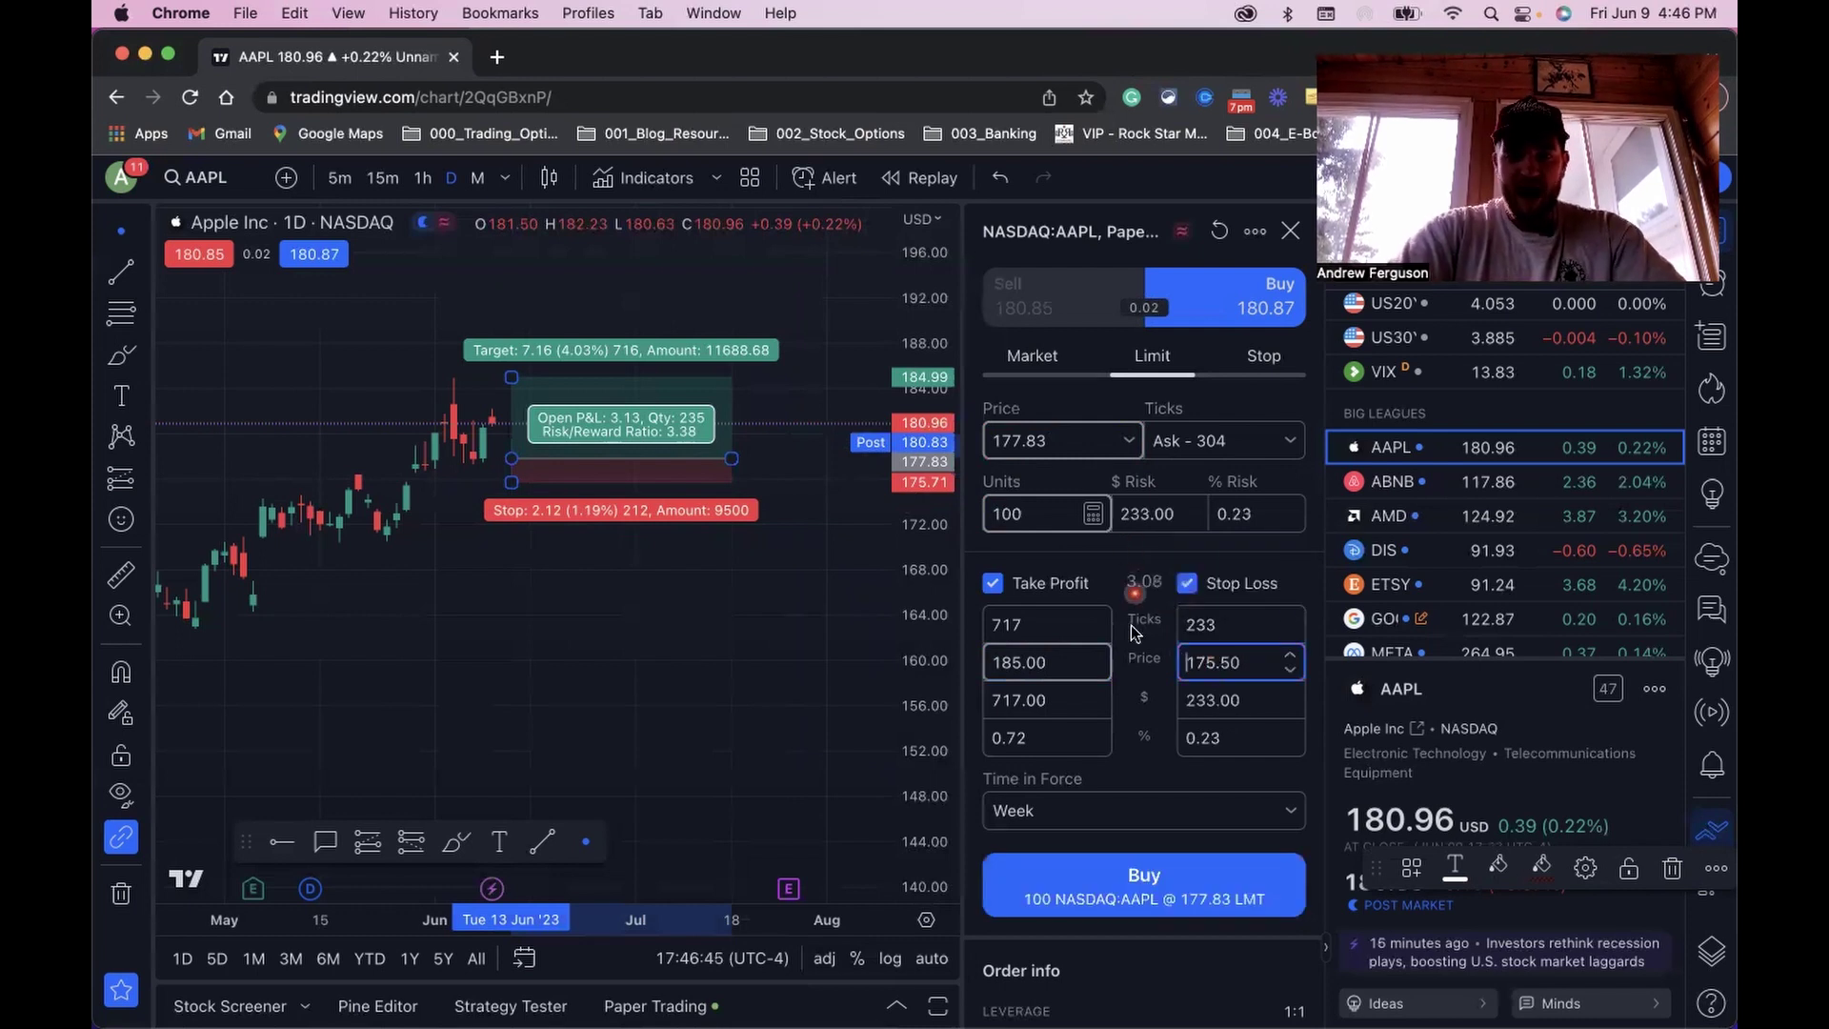
# - Set the time in force to GTD, expiring 2023-06-10
pyautogui.click(1248, 807)
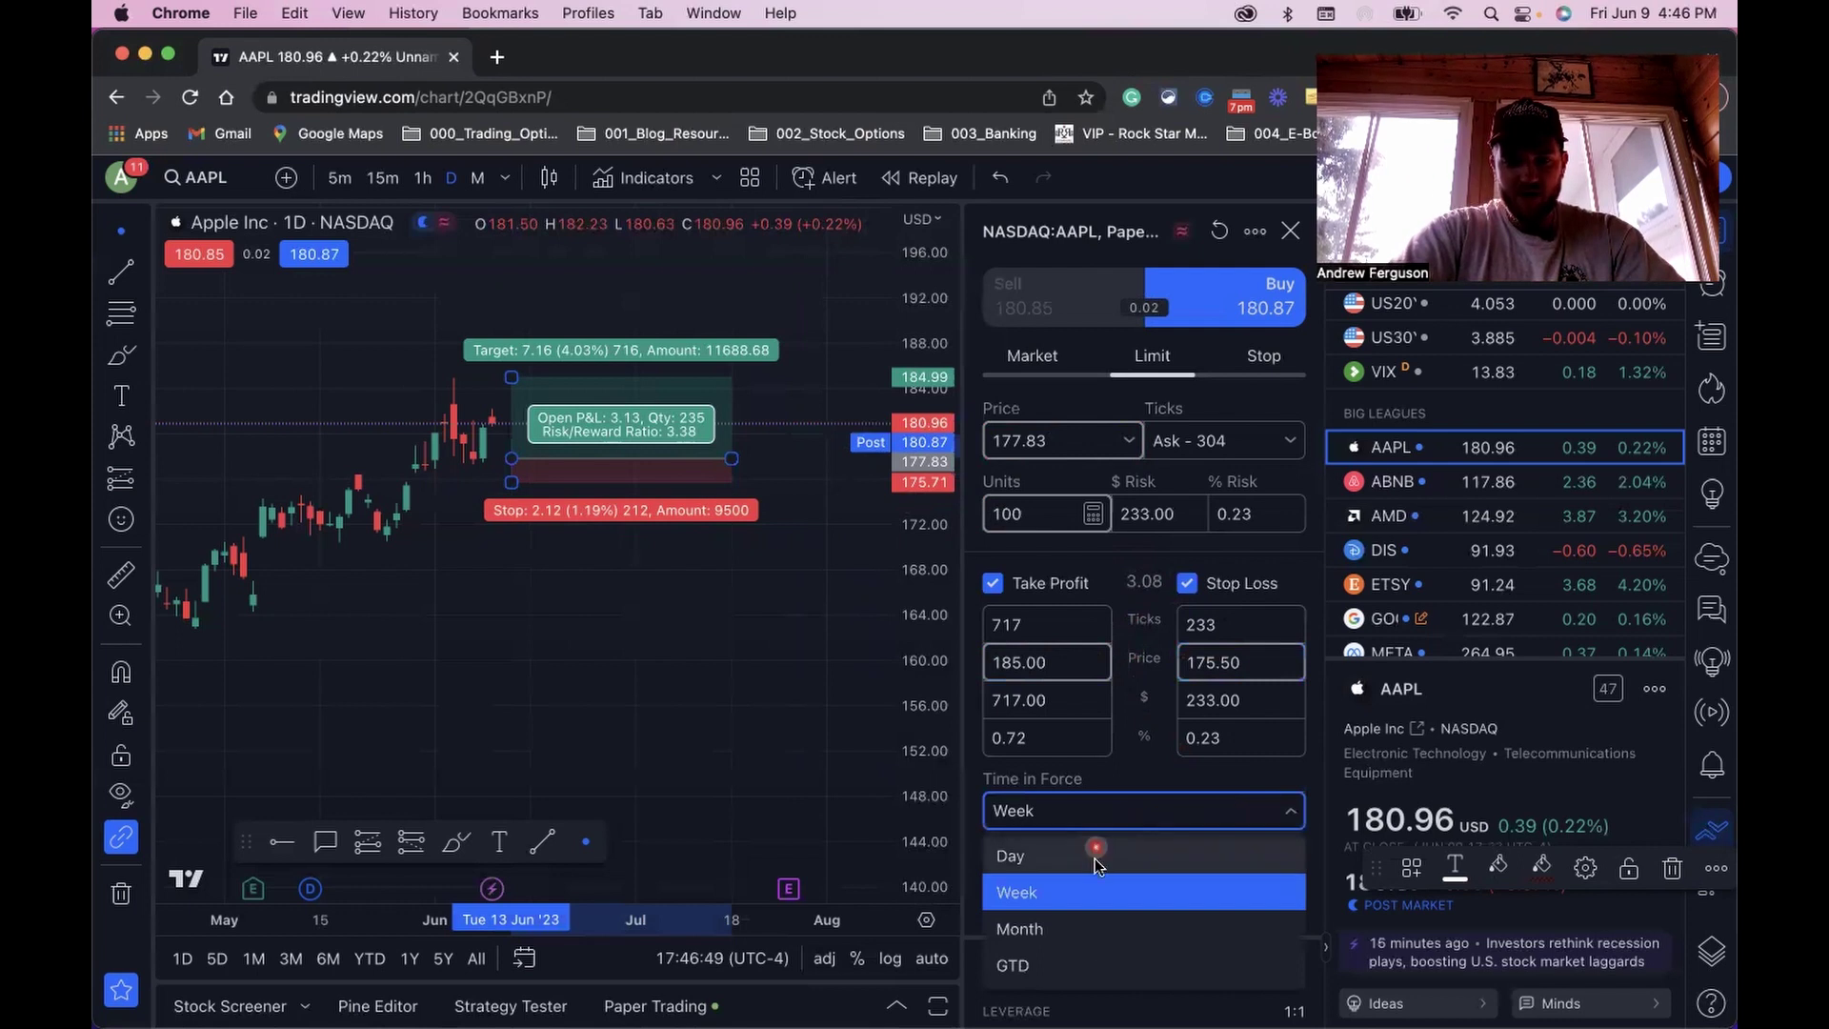
pyautogui.click(1140, 776)
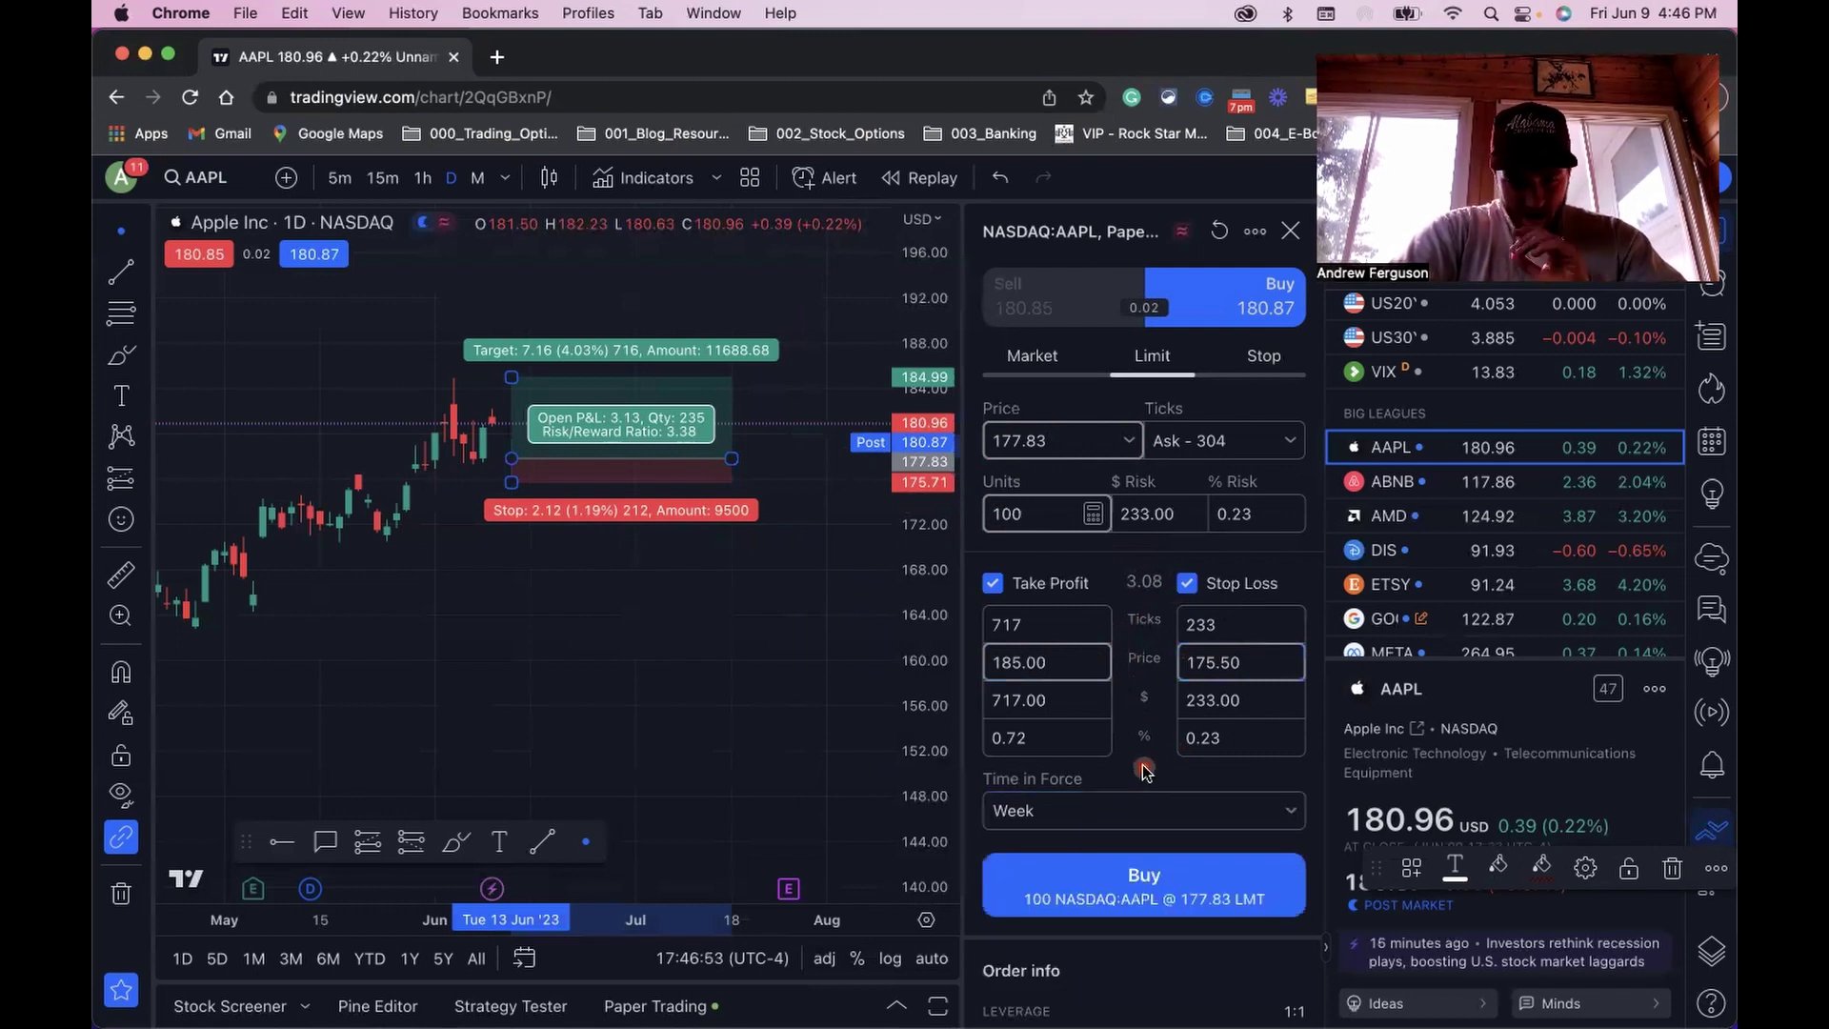
pyautogui.click(1192, 808)
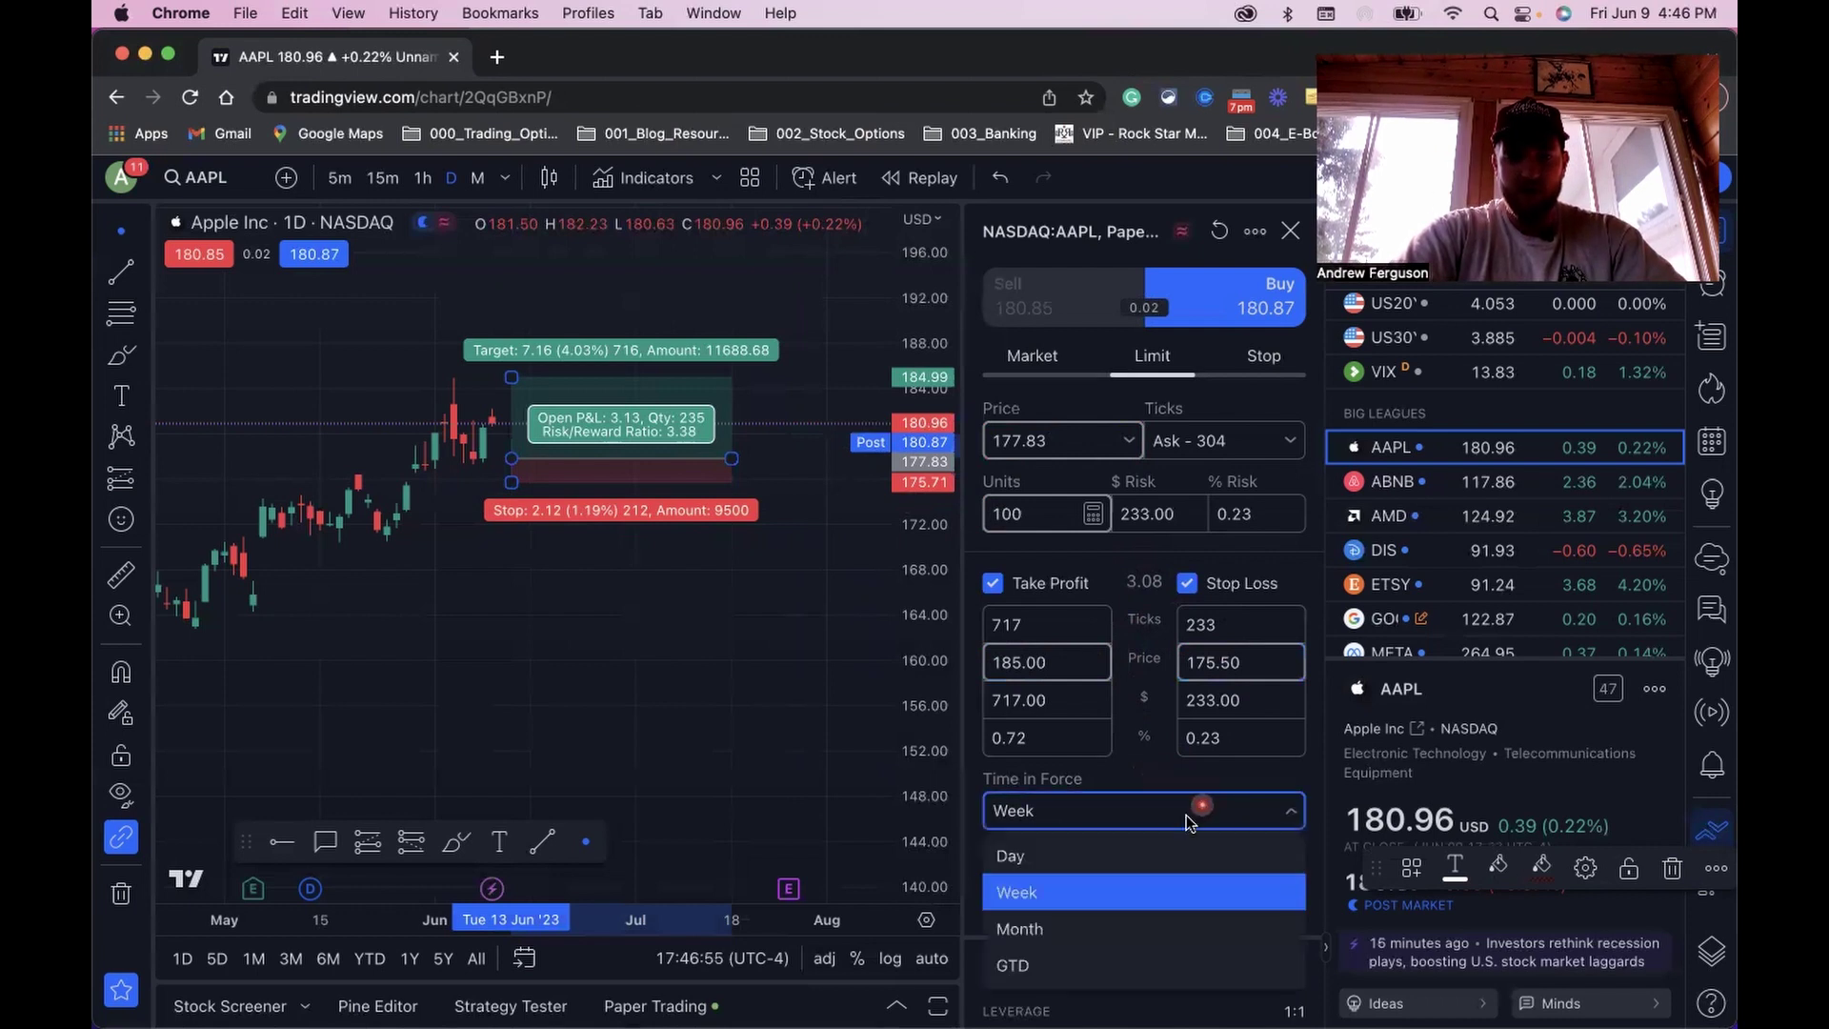
pyautogui.click(1047, 965)
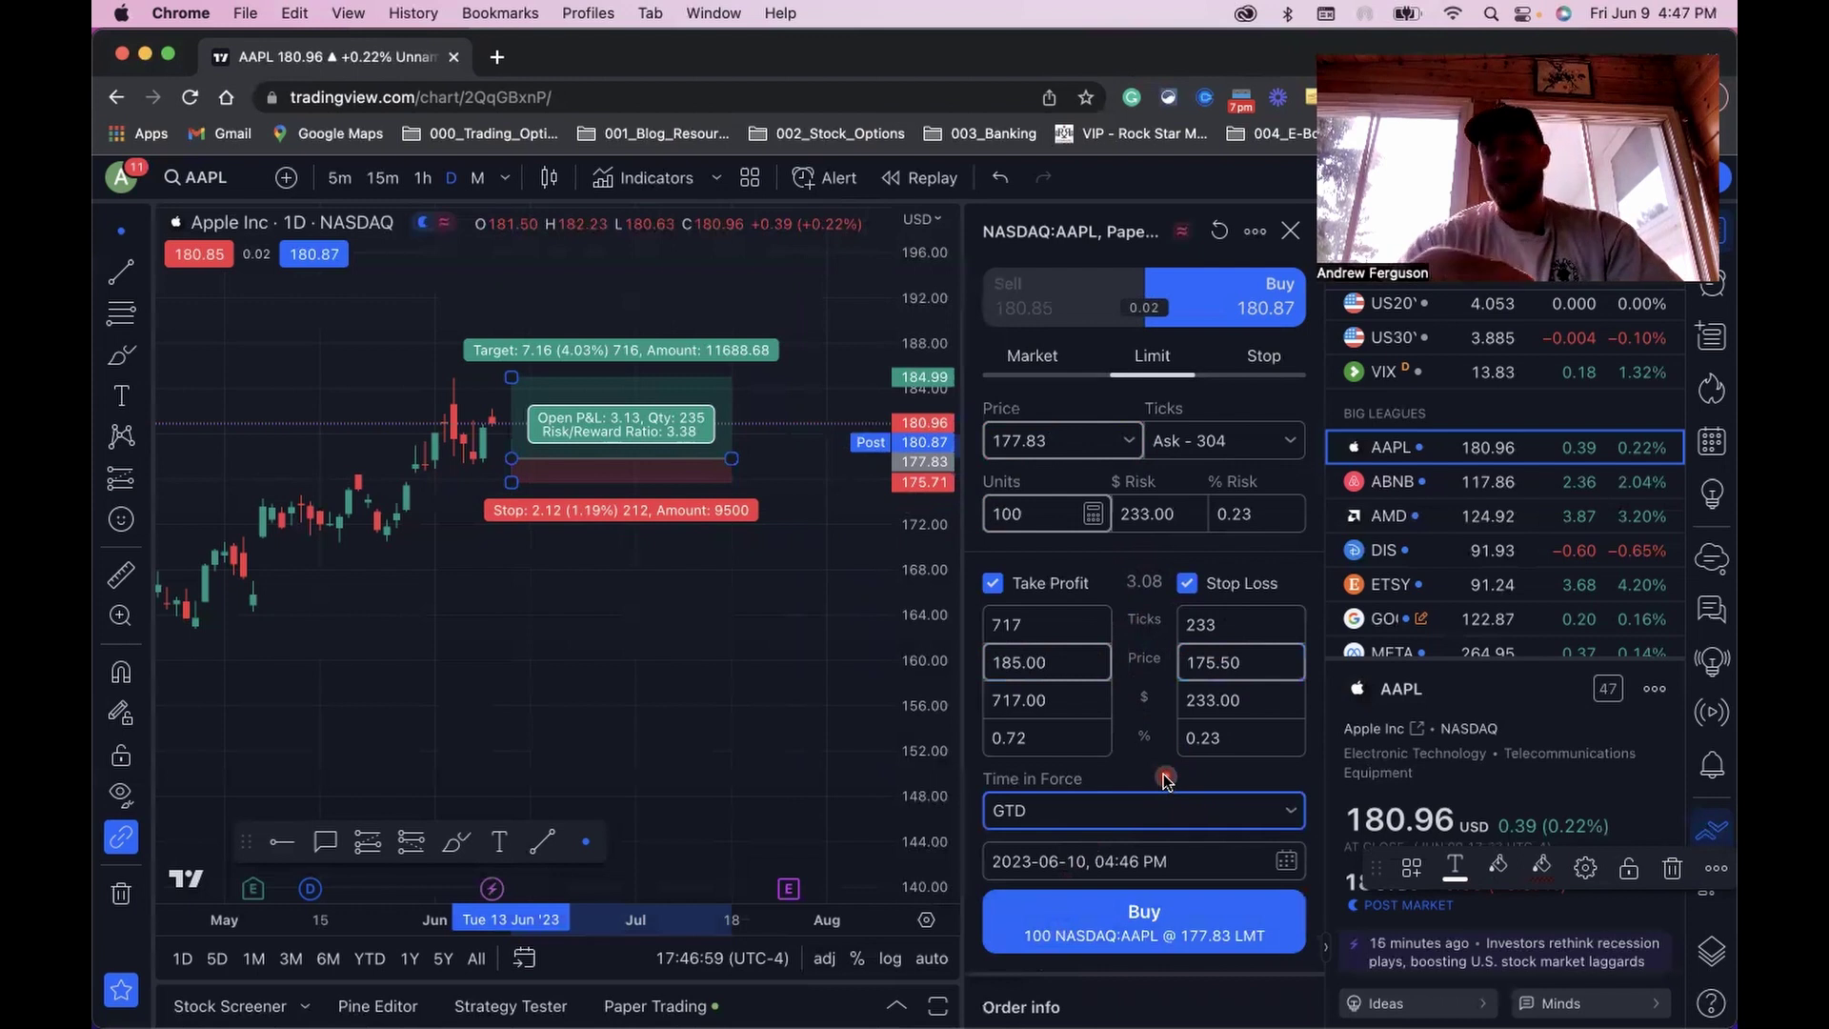
# - Submit the 100-share AAPL buy limit at 177.83 with 185.00/175.50 exits
pyautogui.click(1143, 929)
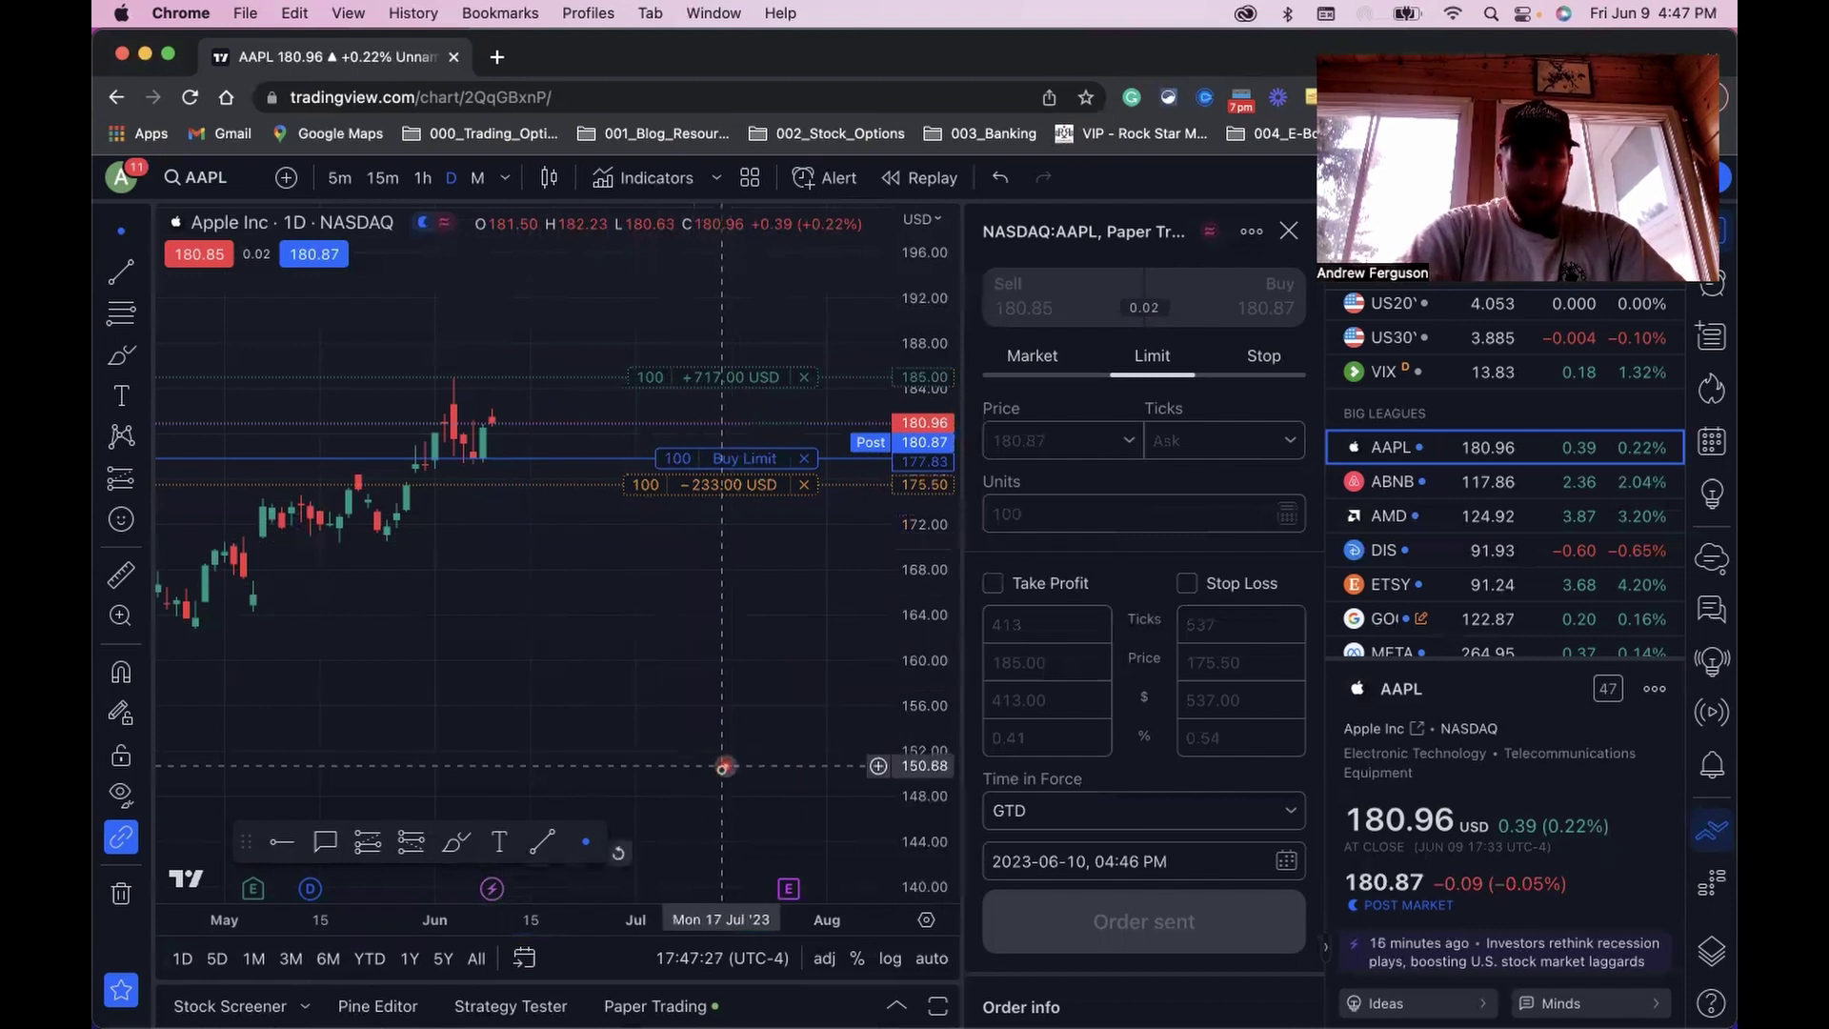
# - Review the account's Orders list through Filled, Positions, Working and Inactive, ending on All three orders
pyautogui.click(658, 1006)
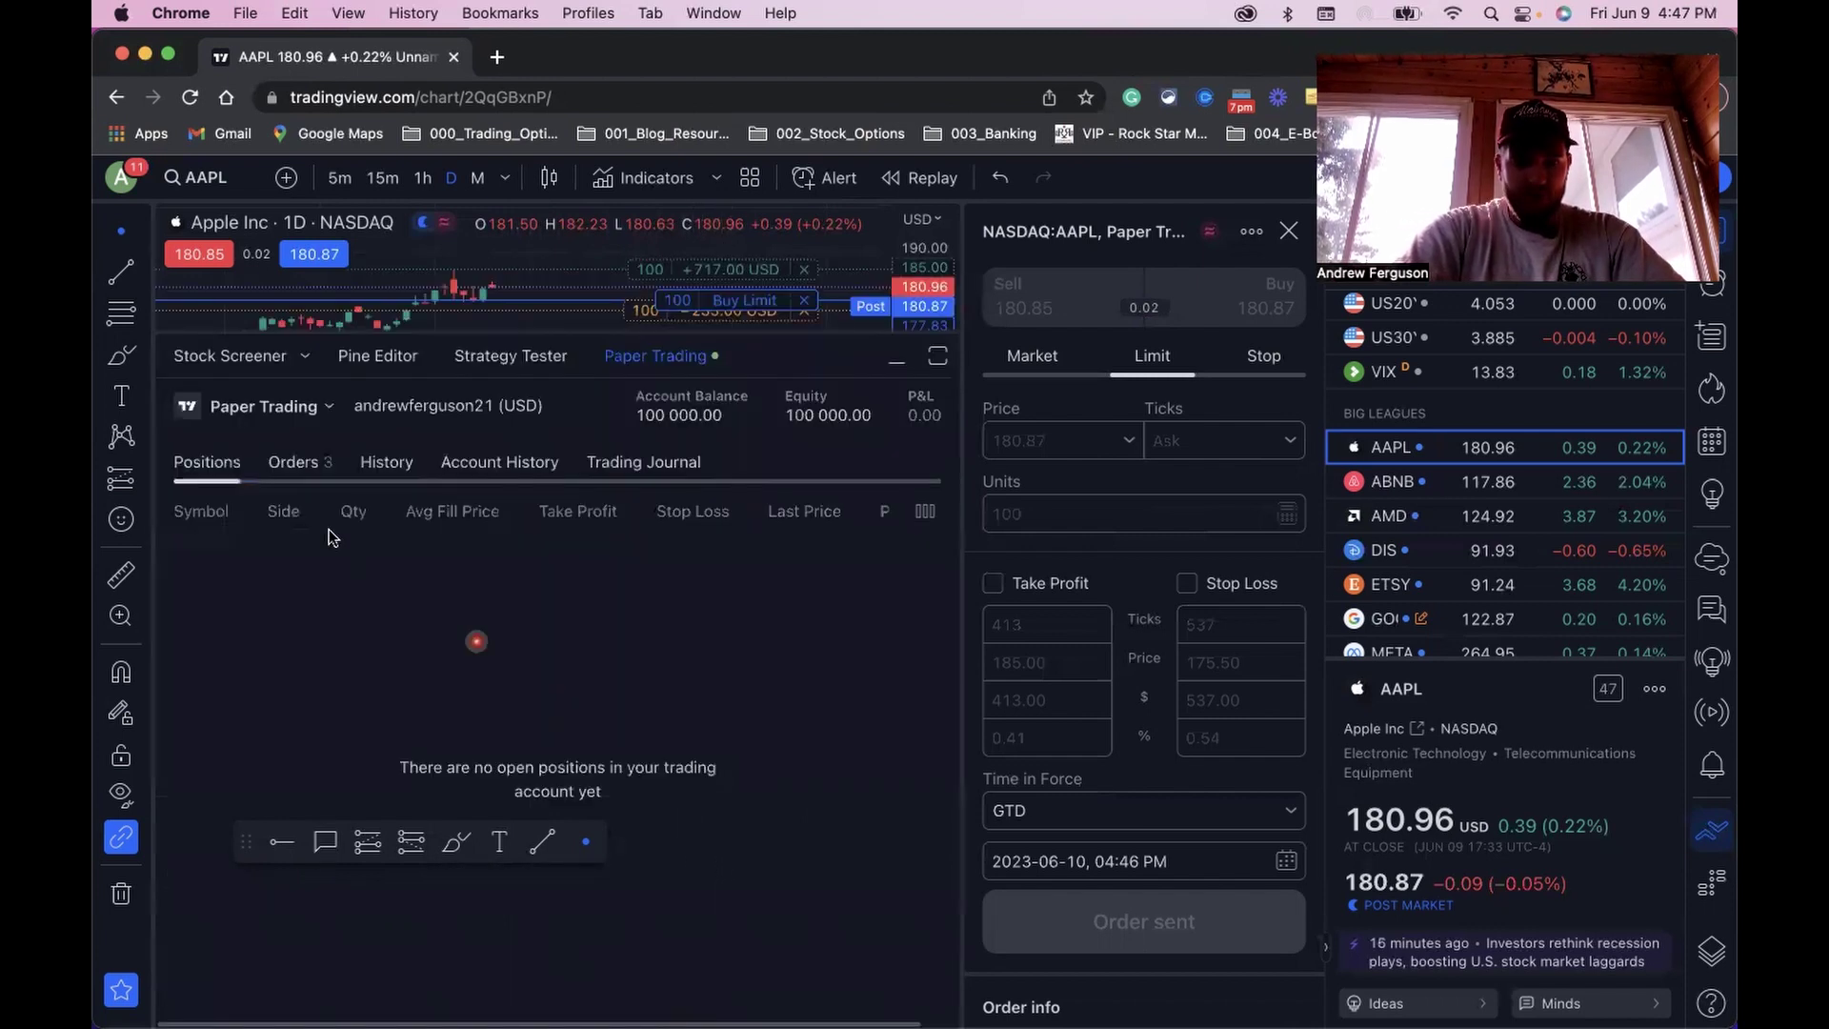
pyautogui.click(290, 461)
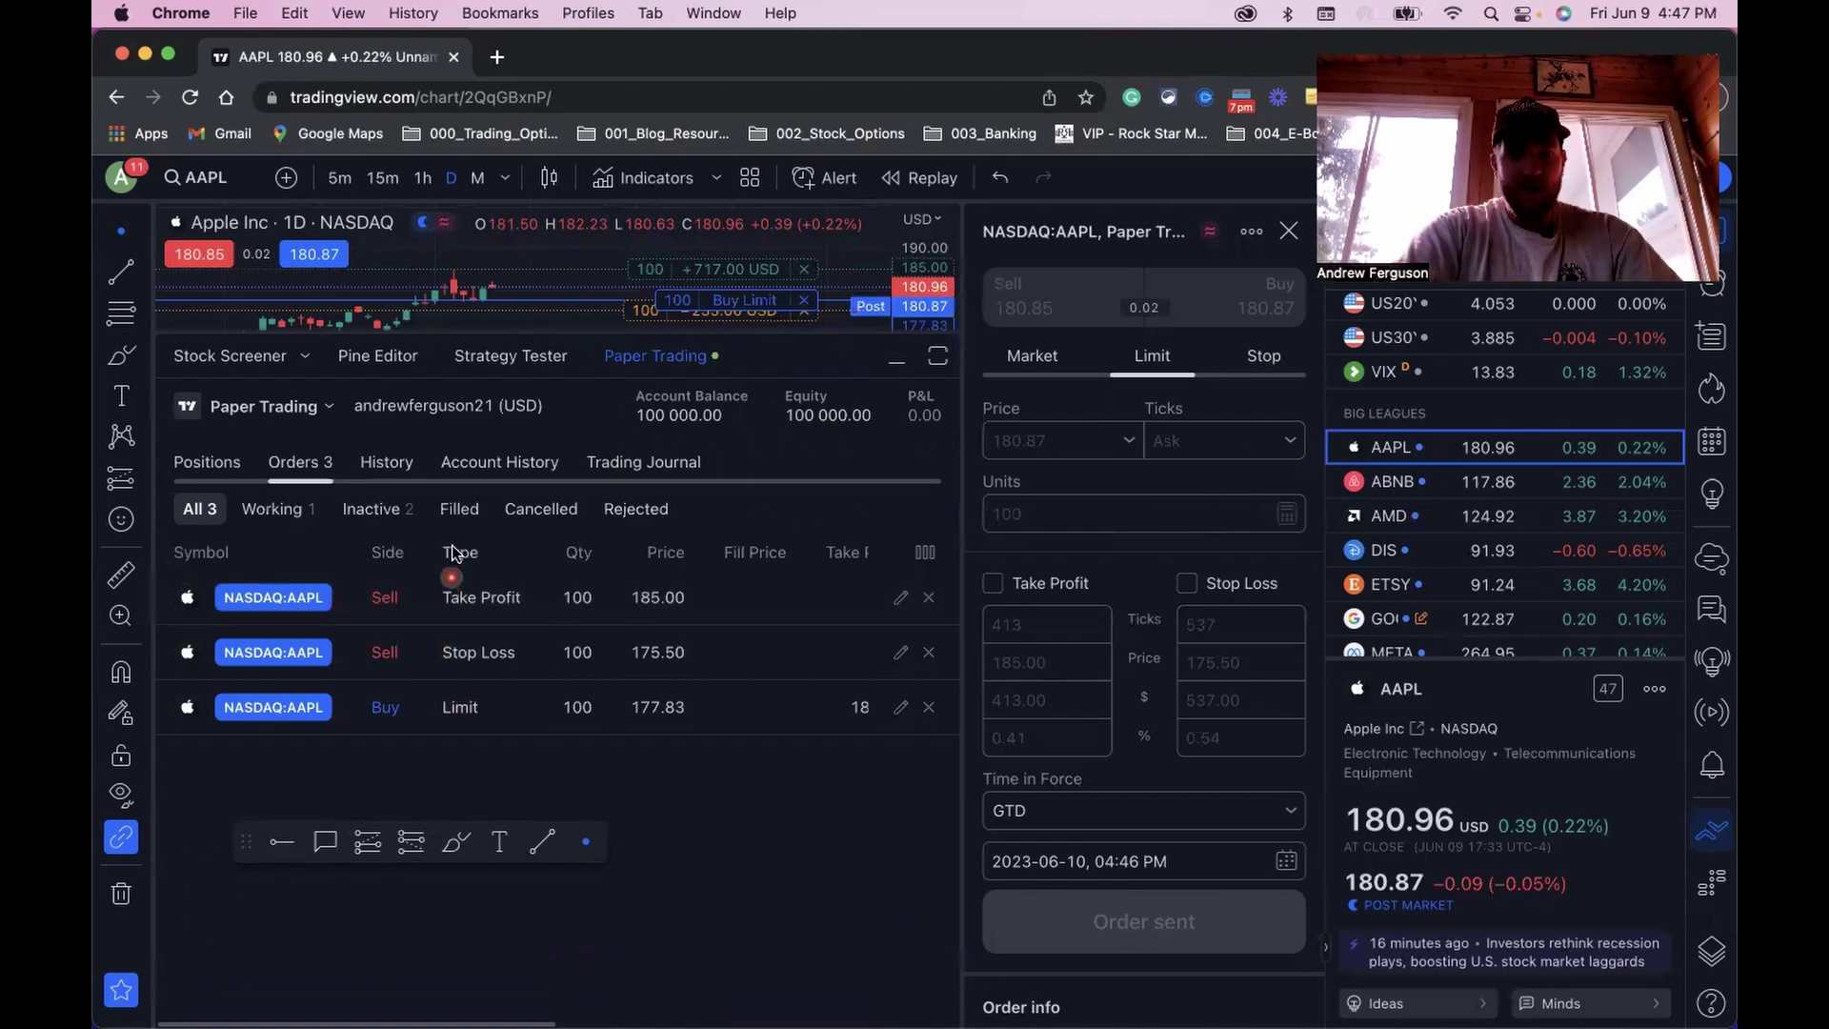
pyautogui.click(467, 510)
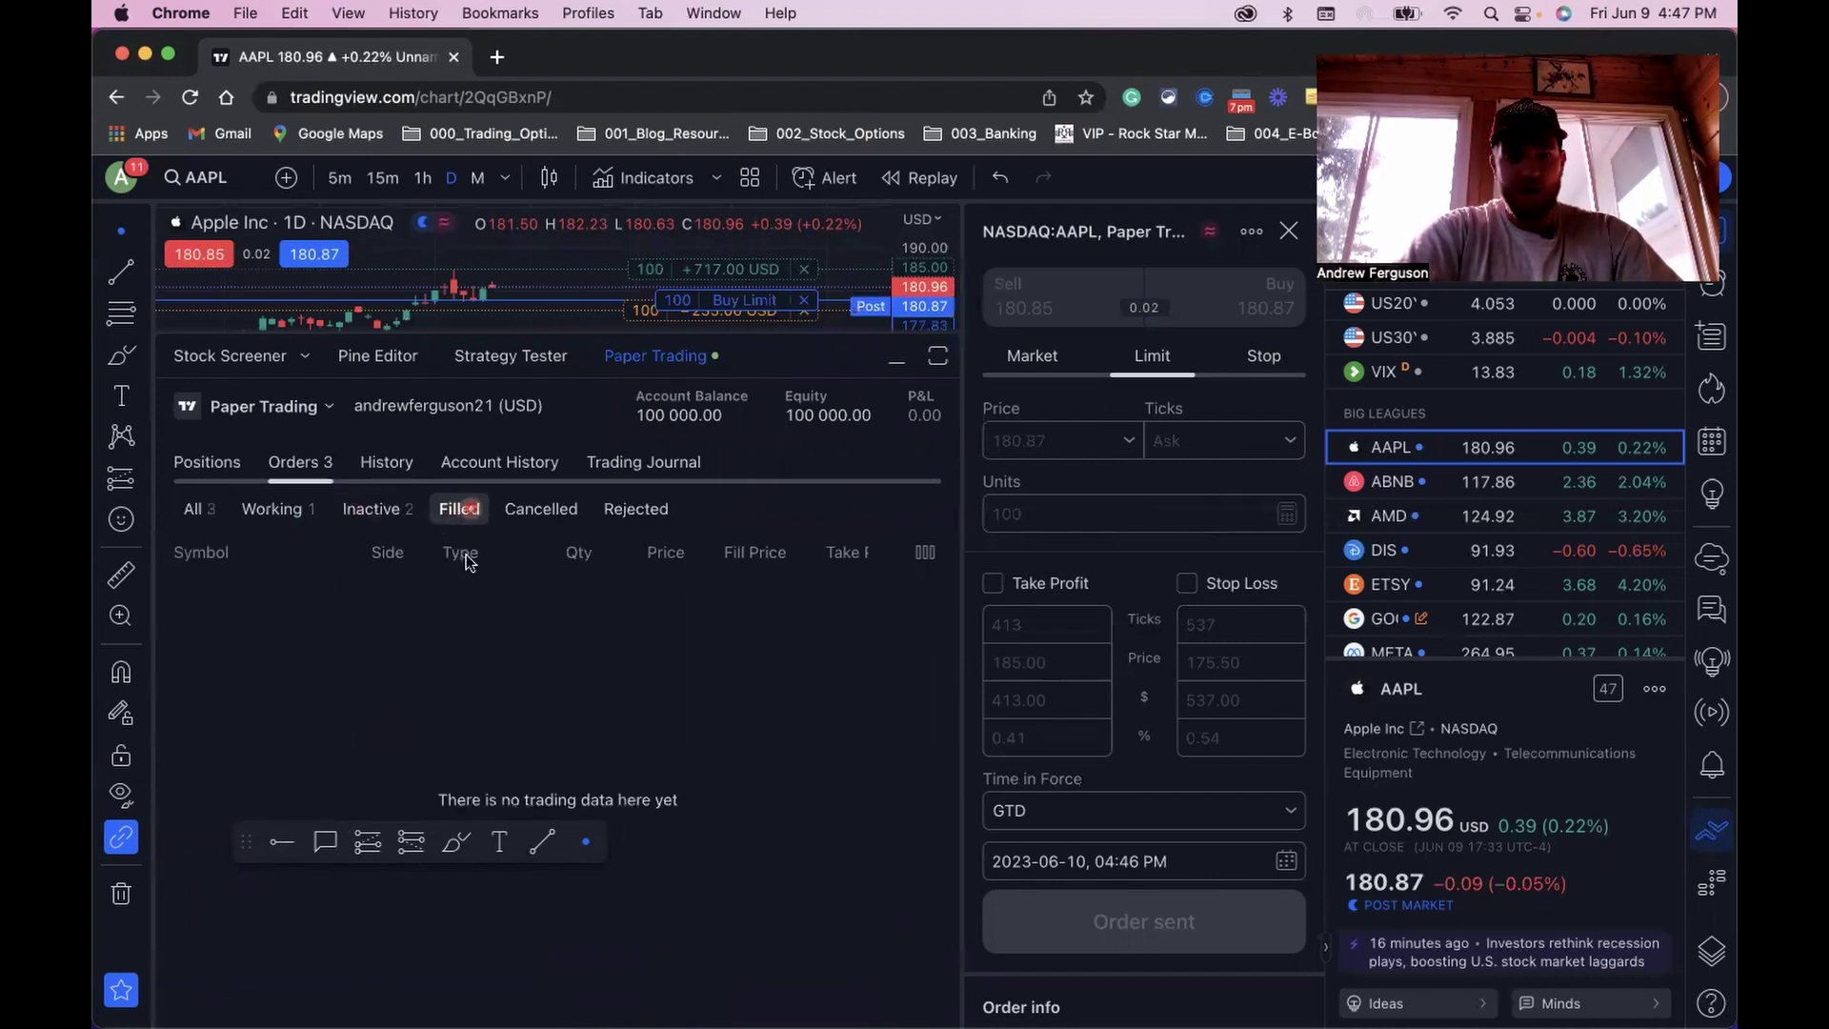
pyautogui.click(247, 495)
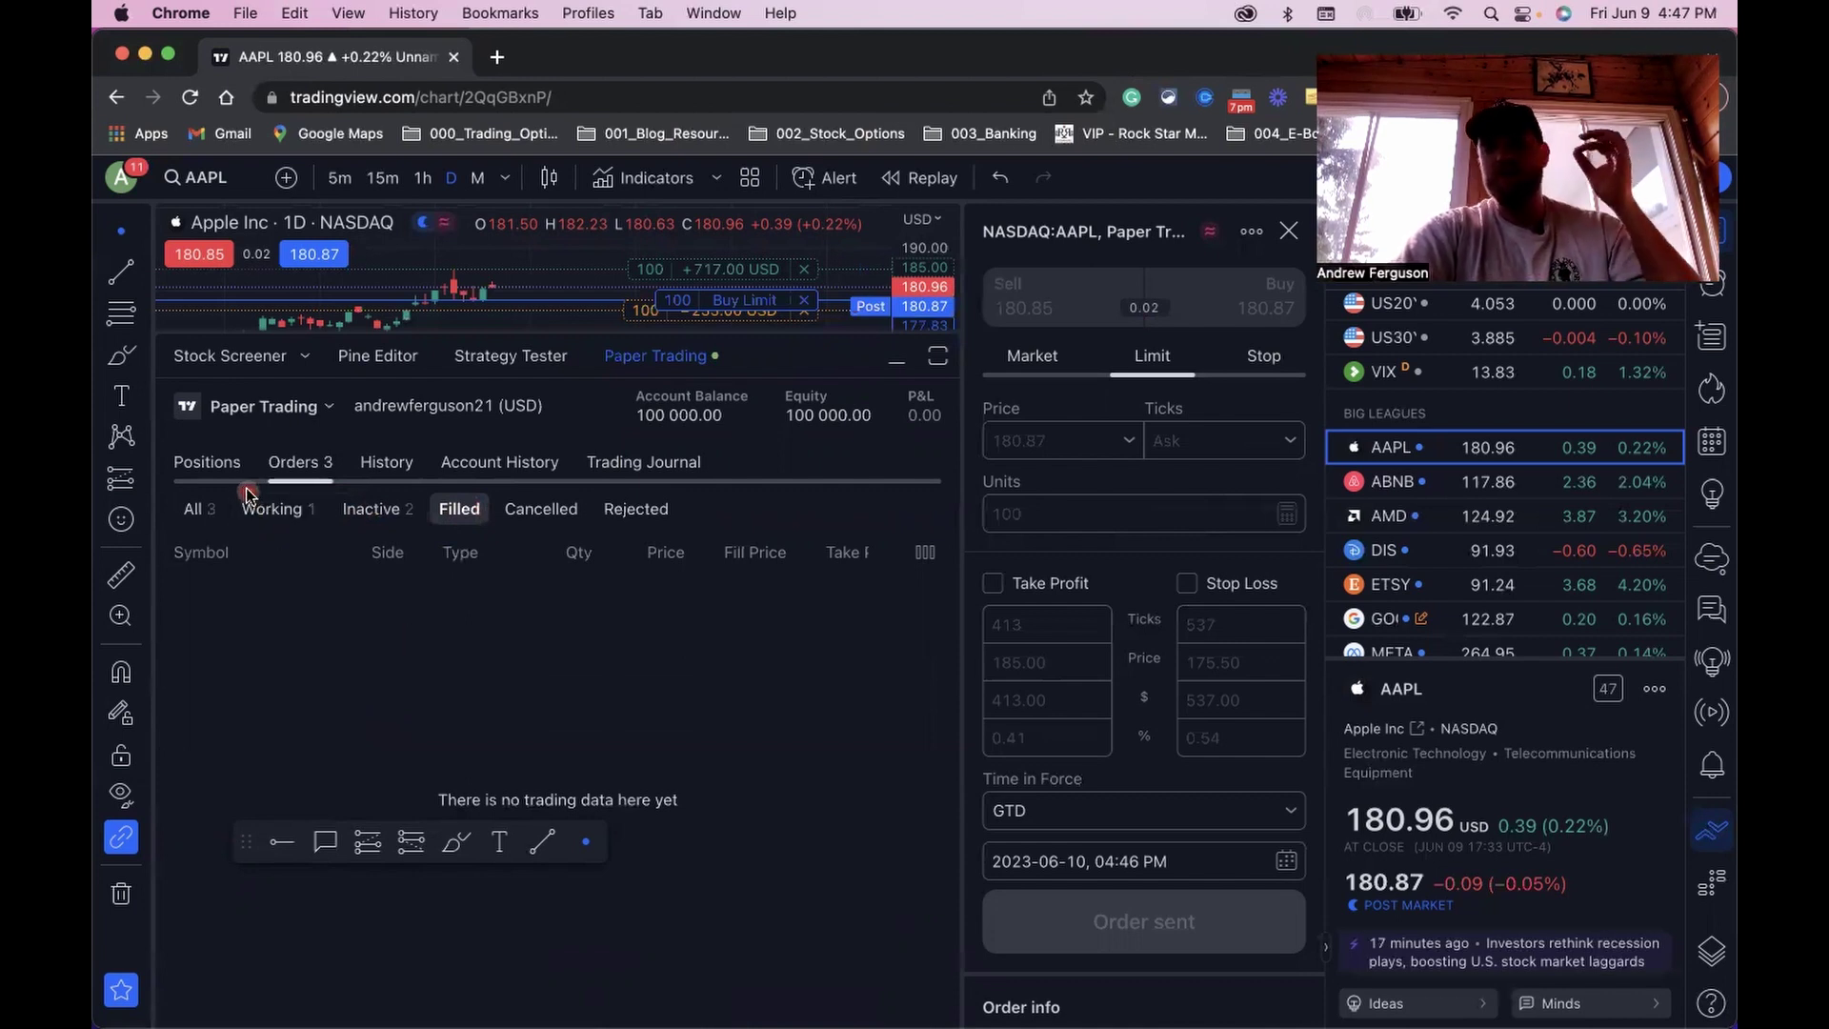
pyautogui.click(218, 468)
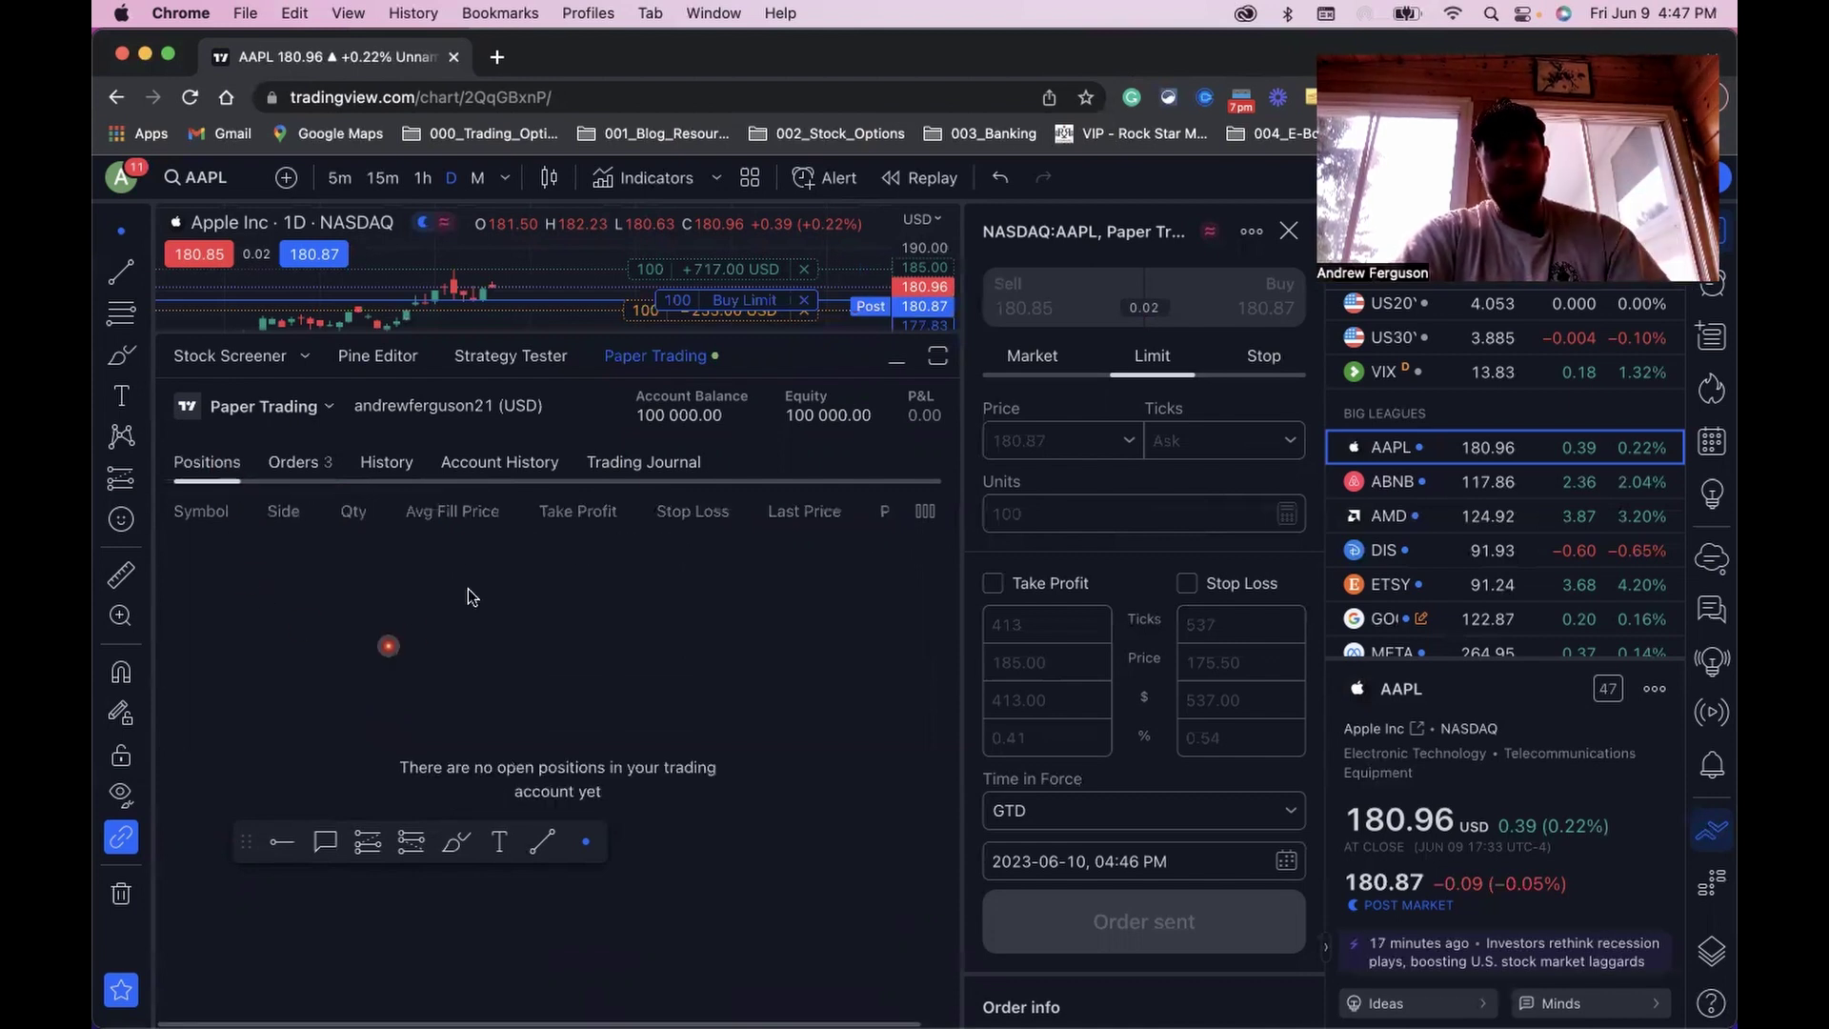
pyautogui.click(383, 621)
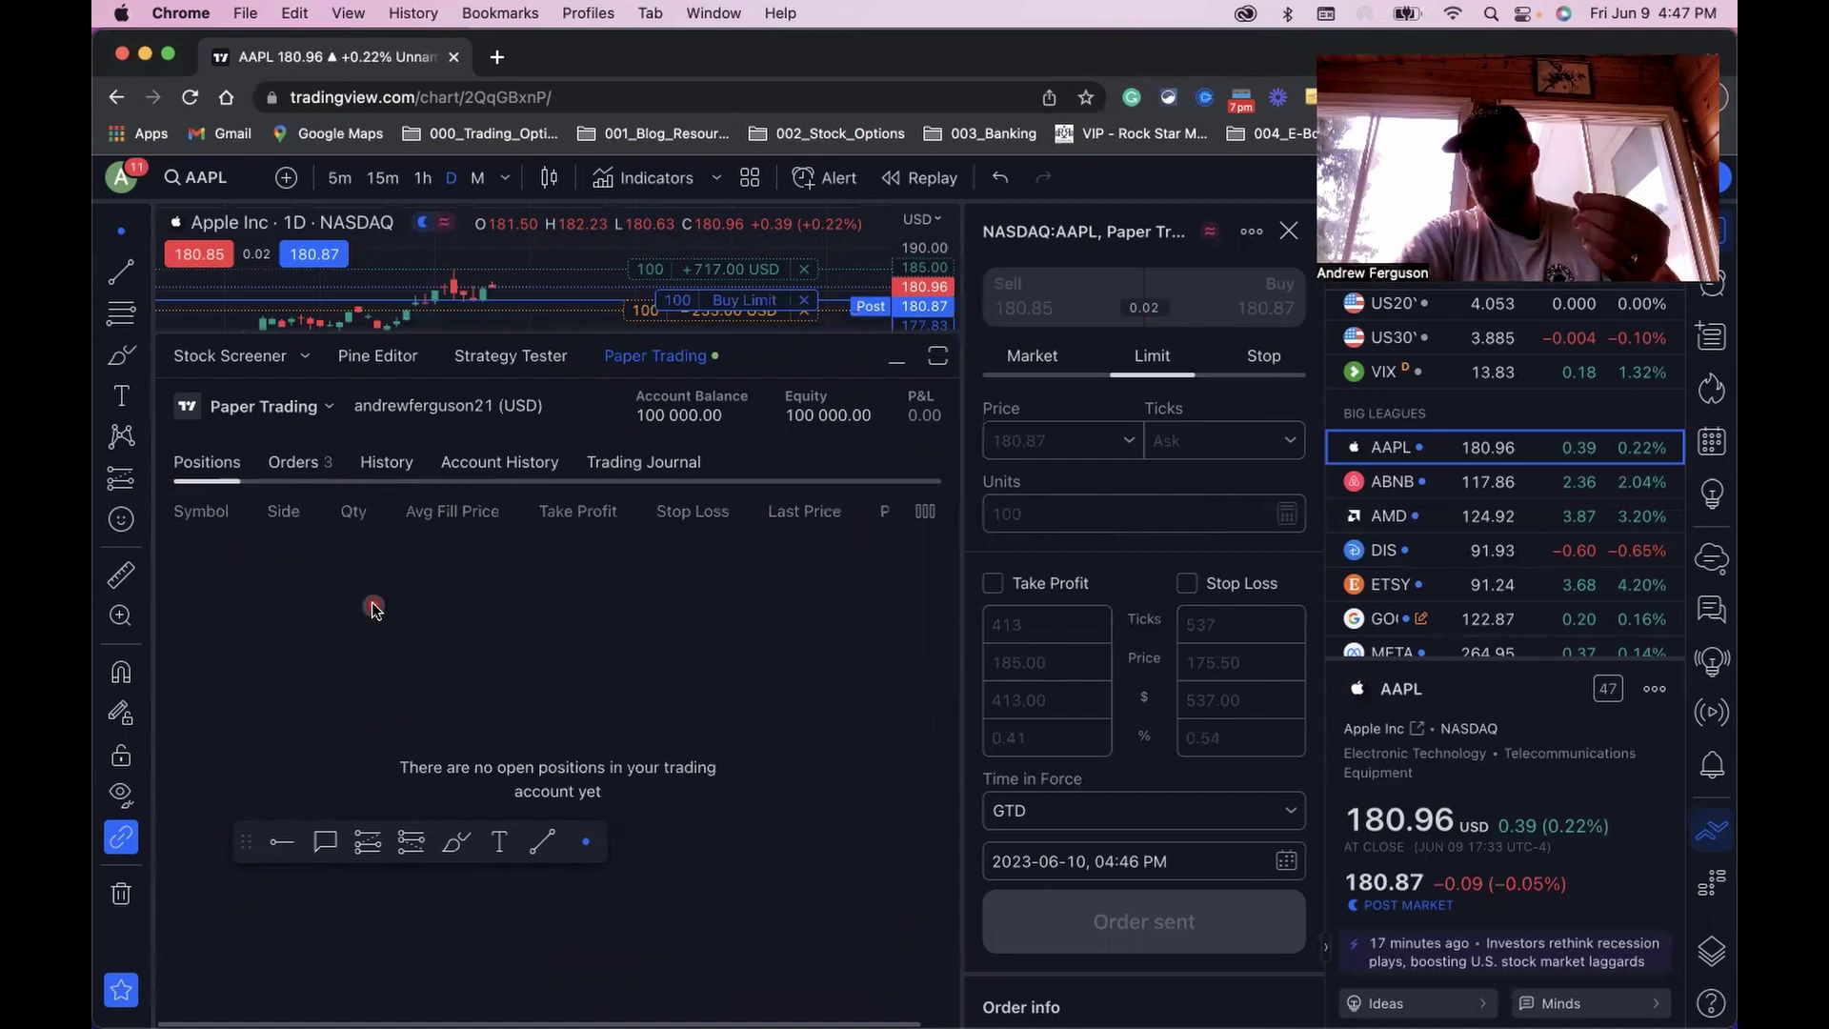
pyautogui.click(287, 464)
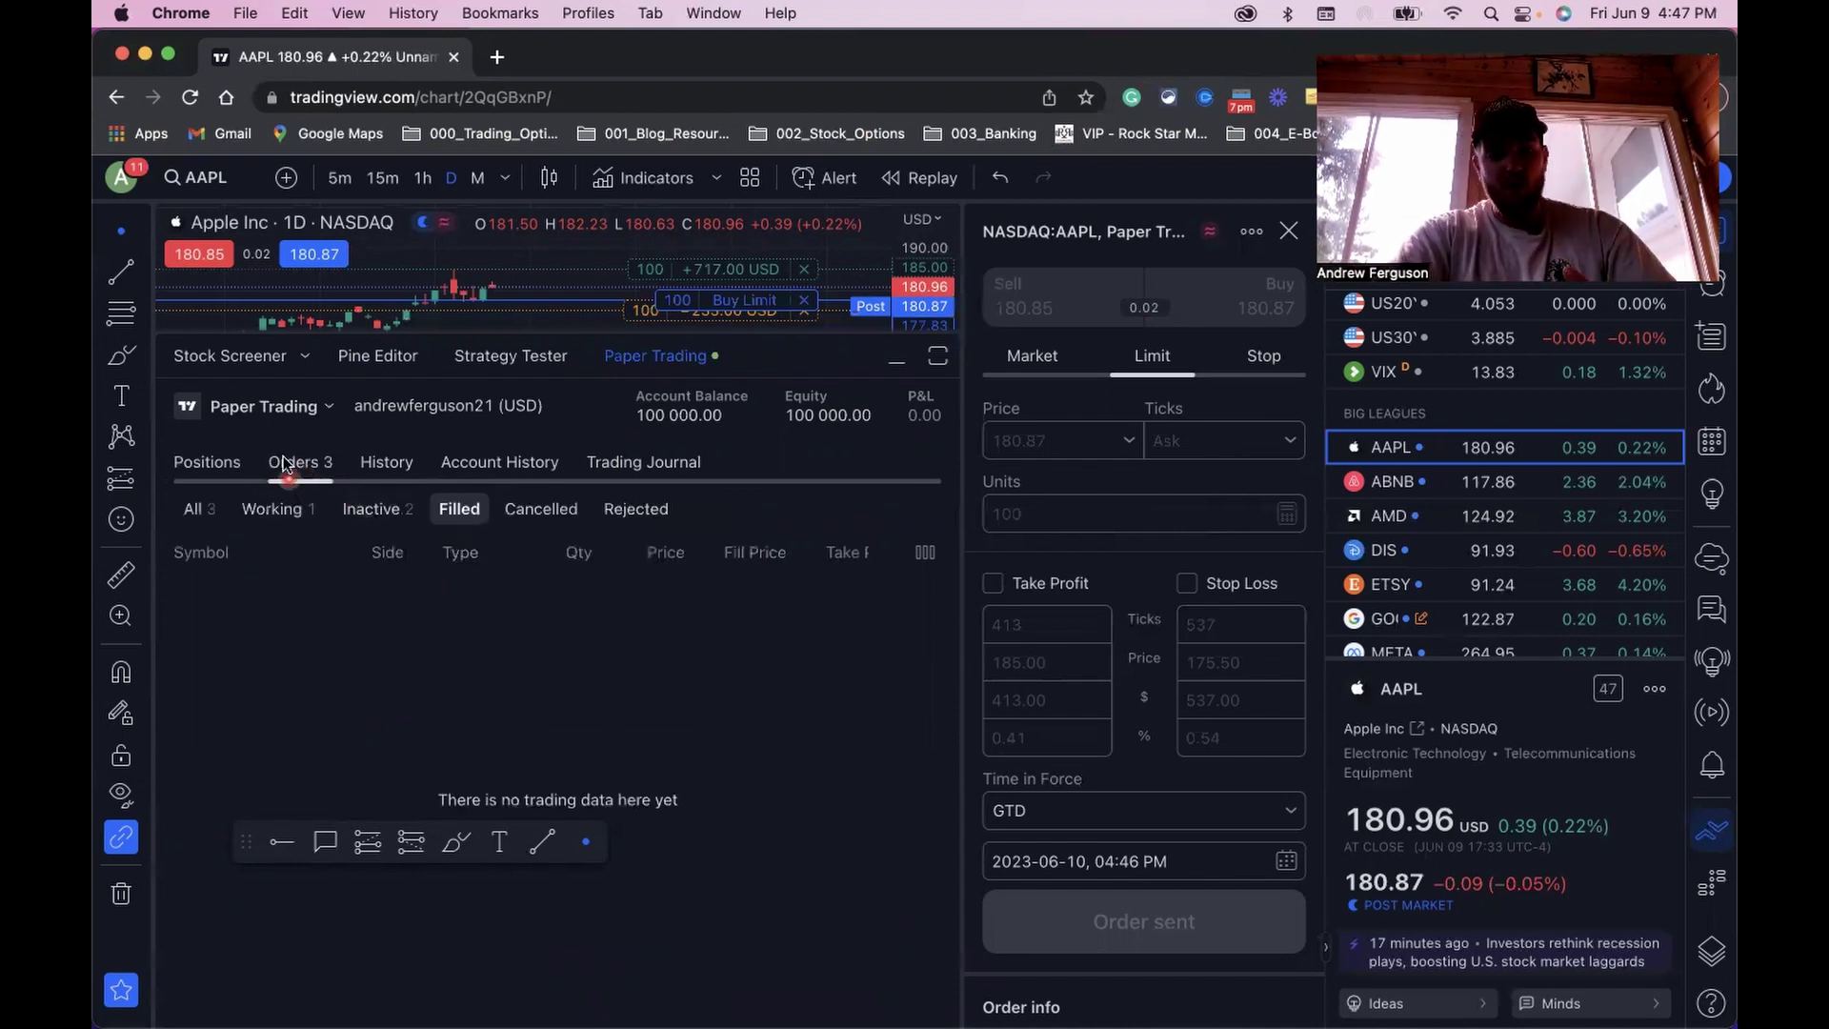
pyautogui.click(281, 508)
pyautogui.click(343, 508)
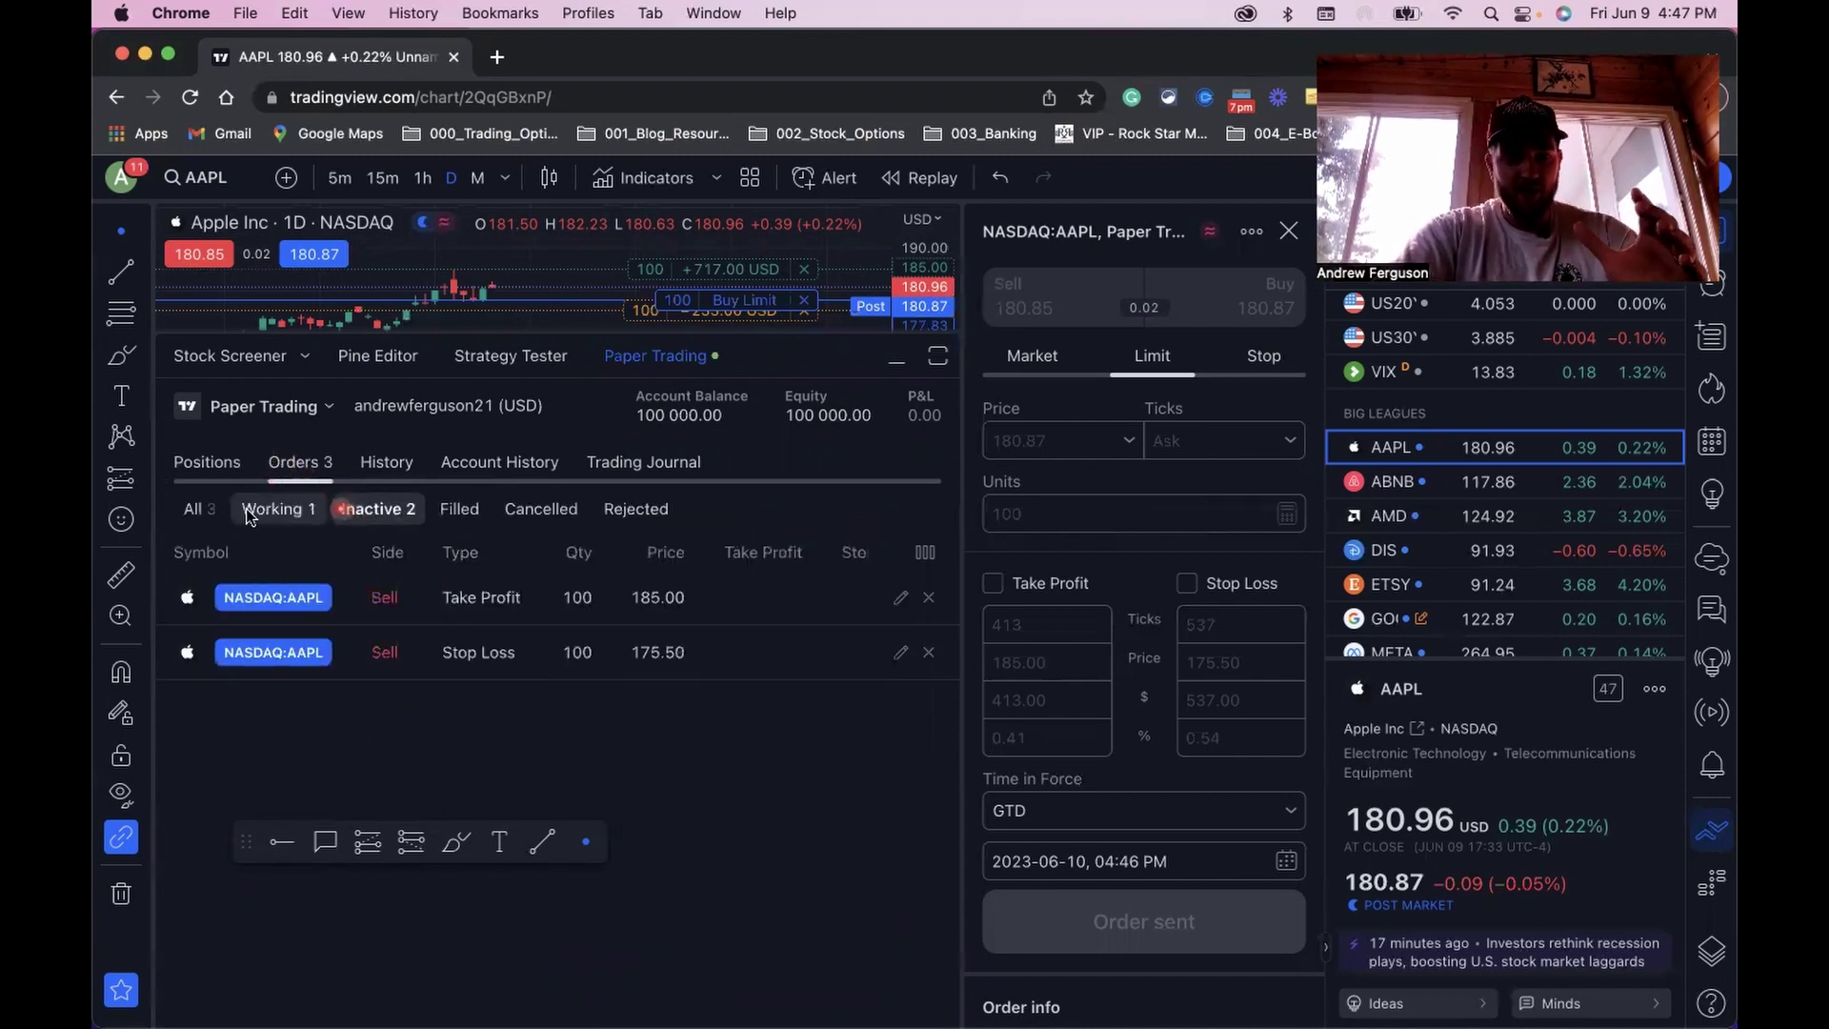
pyautogui.click(199, 509)
pyautogui.click(724, 645)
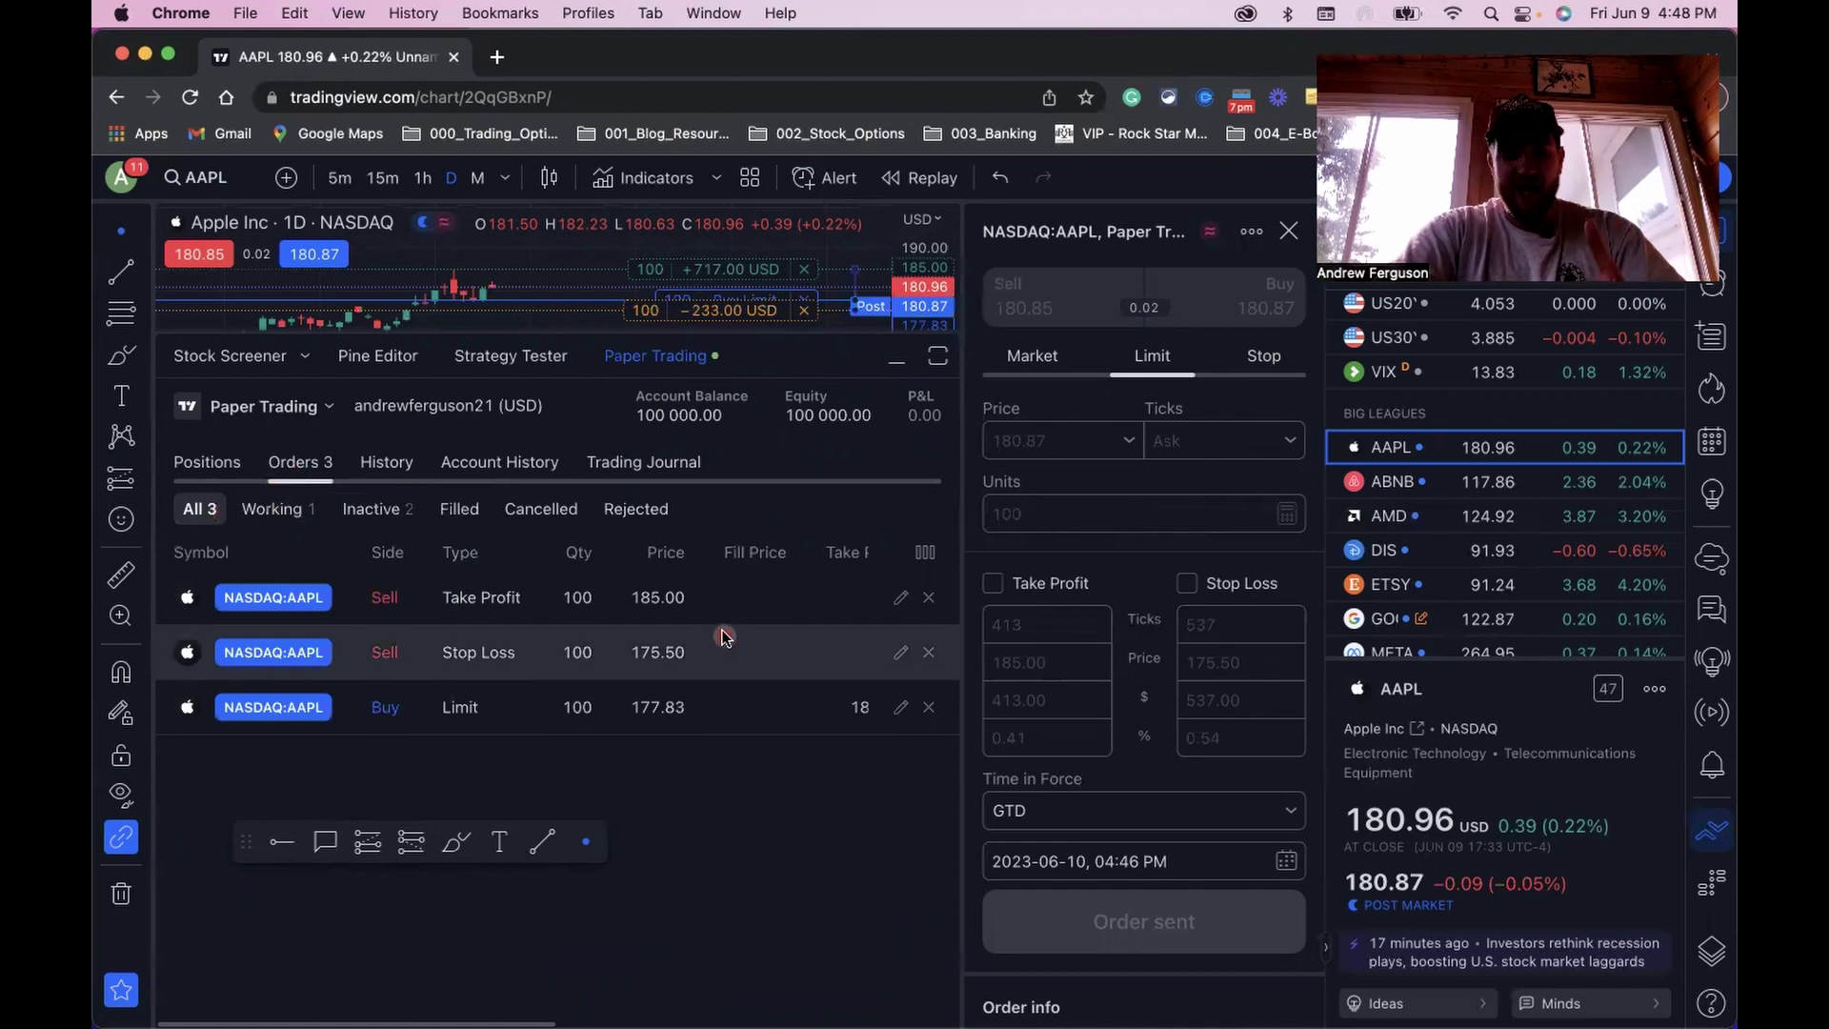
pyautogui.click(891, 355)
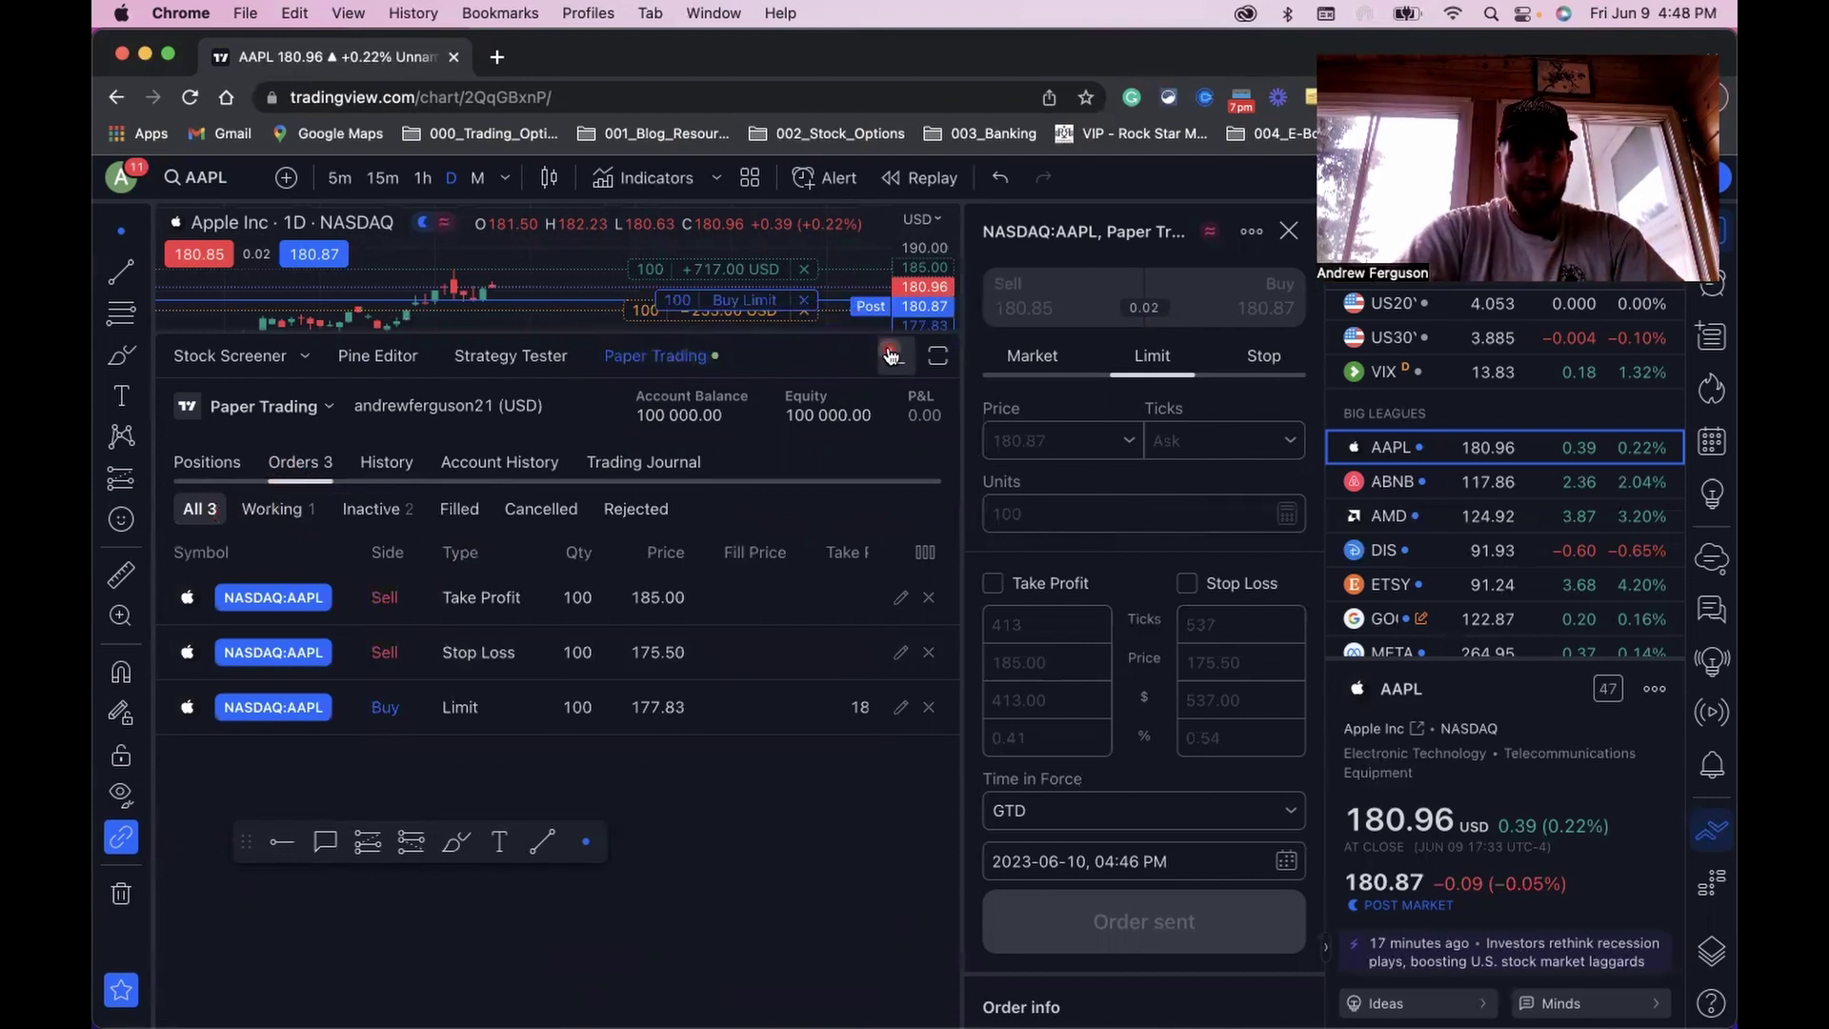
# - Lower the stop loss to 174.09, change take profit to 180.00, and apply the modification
pyautogui.moveTo(759, 483); pyautogui.dragTo(756, 509)
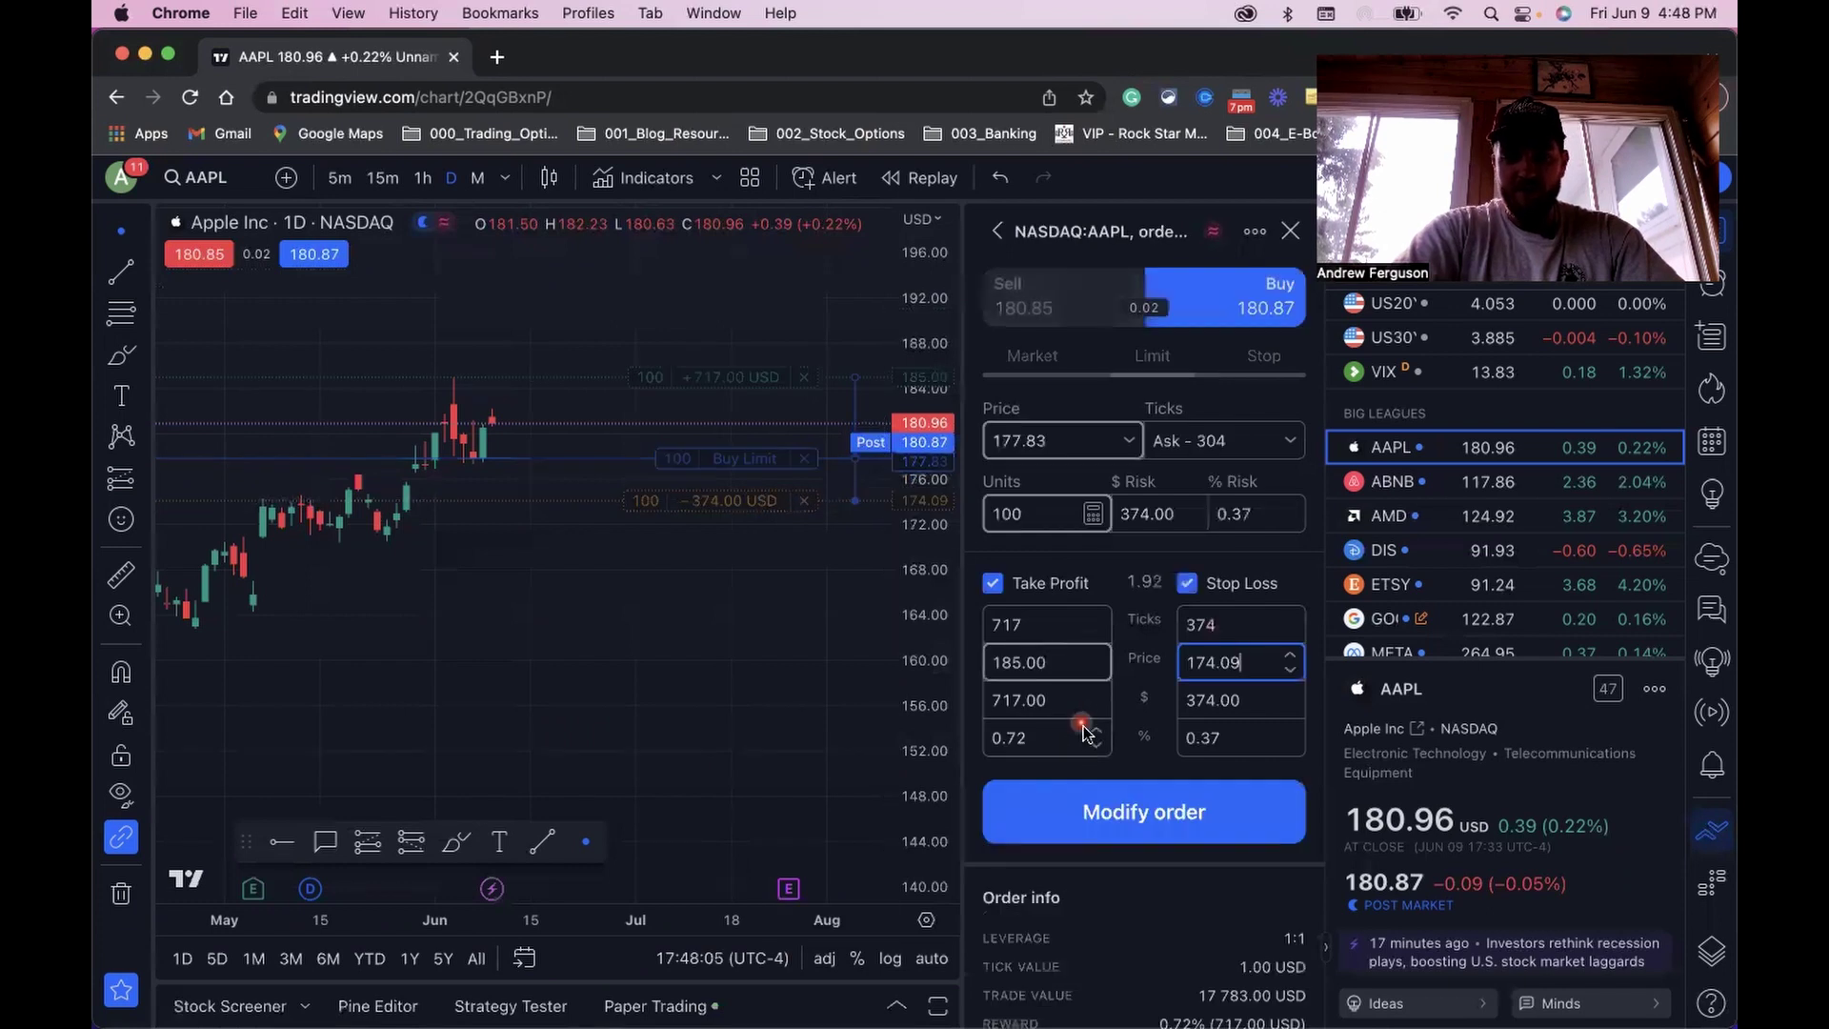
pyautogui.click(821, 445)
pyautogui.click(759, 388)
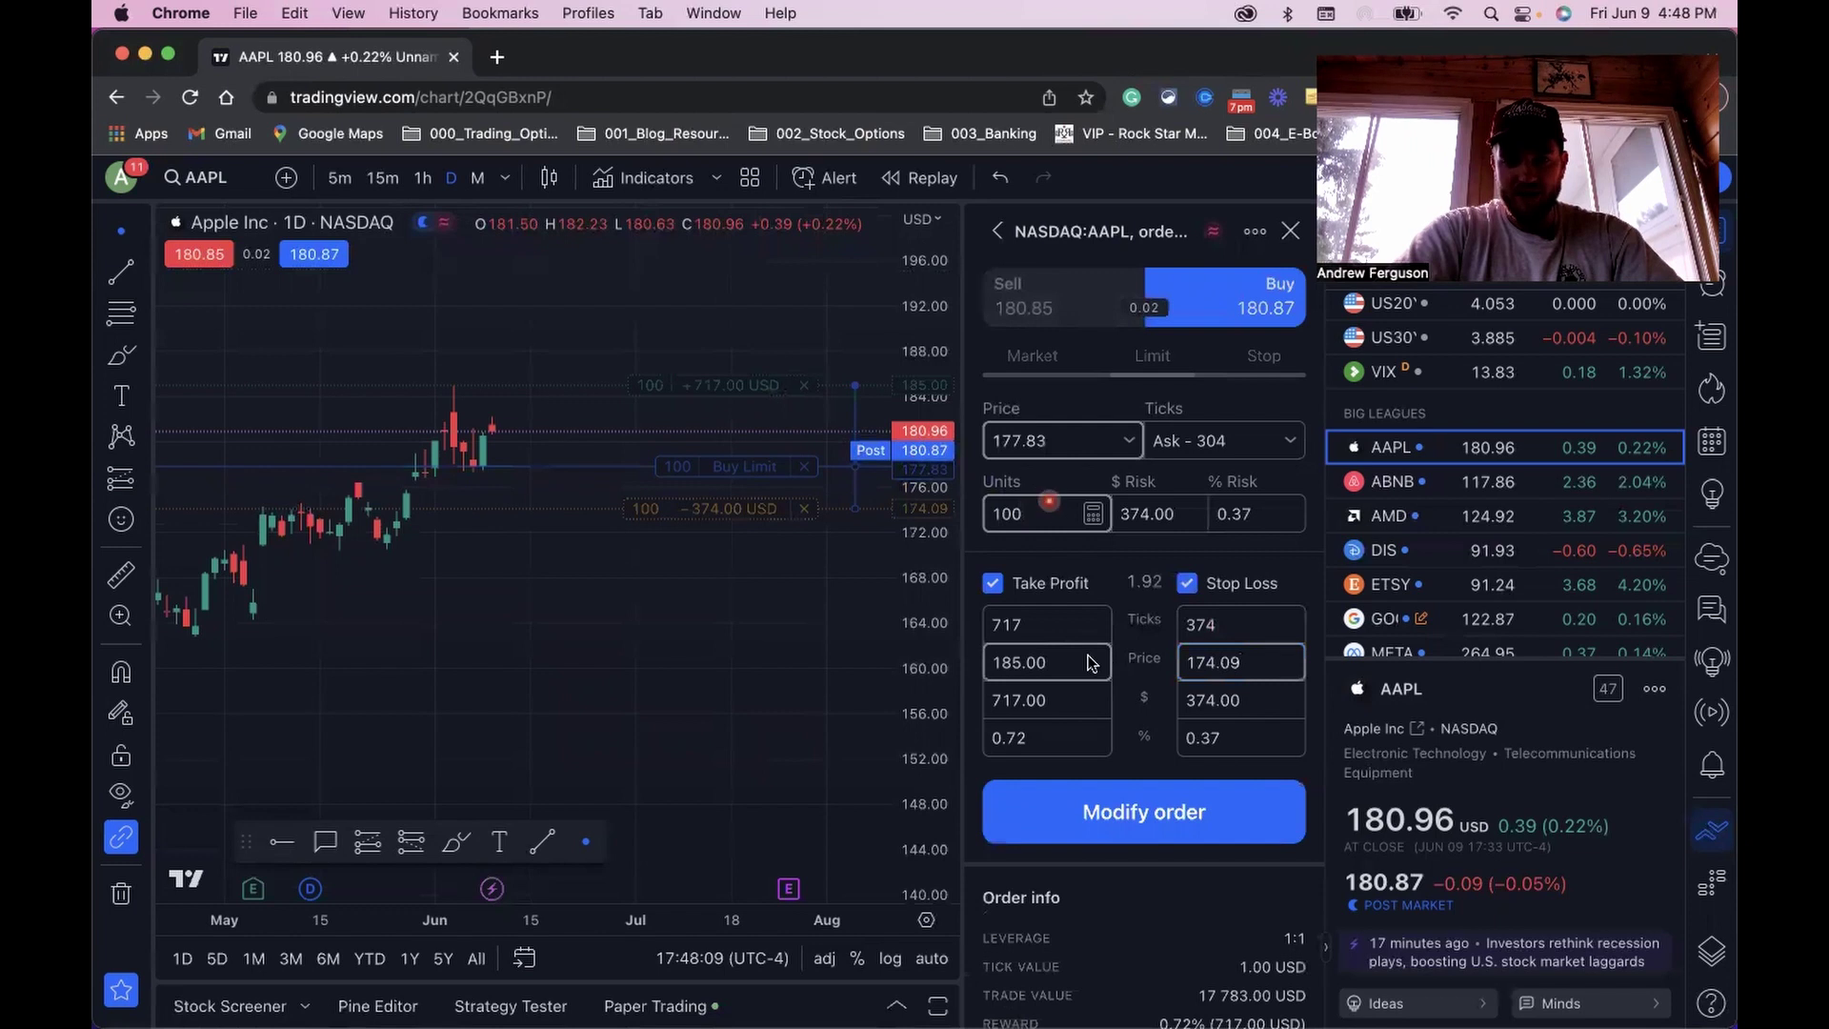
pyautogui.click(1127, 670)
pyautogui.moveTo(994, 661); pyautogui.dragTo(1055, 668)
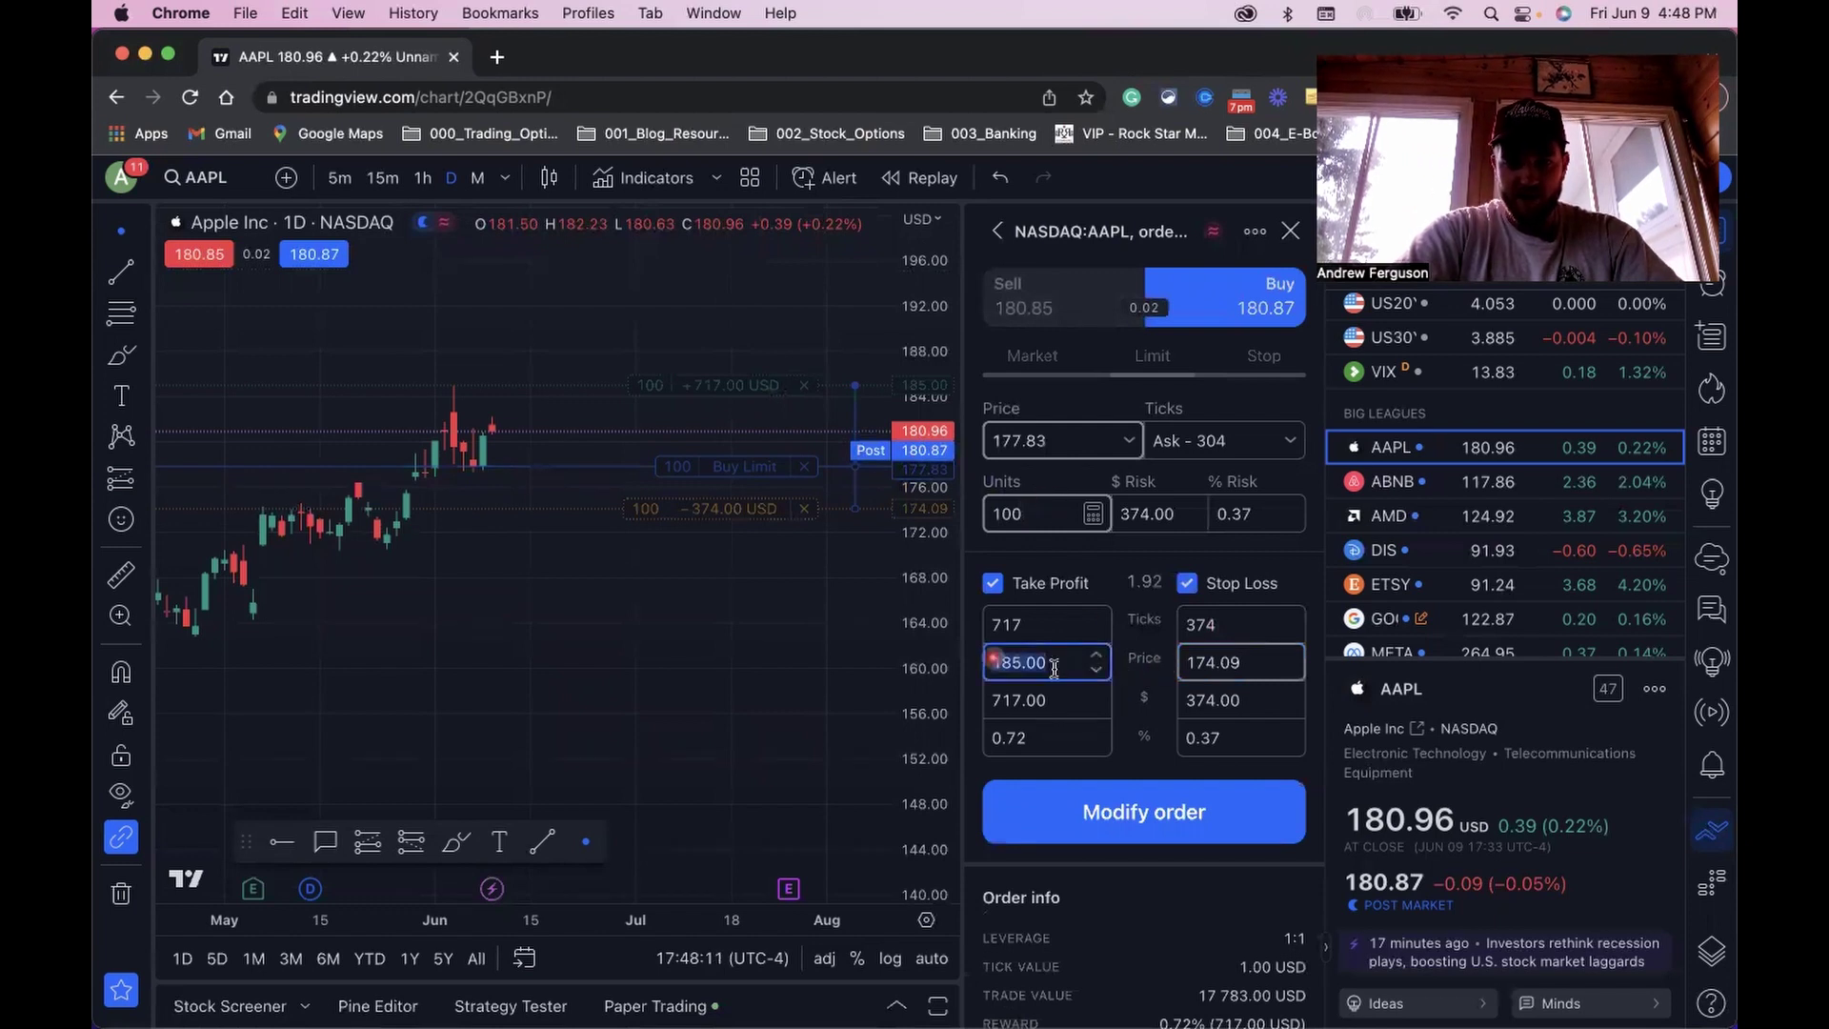
pyautogui.write('180')
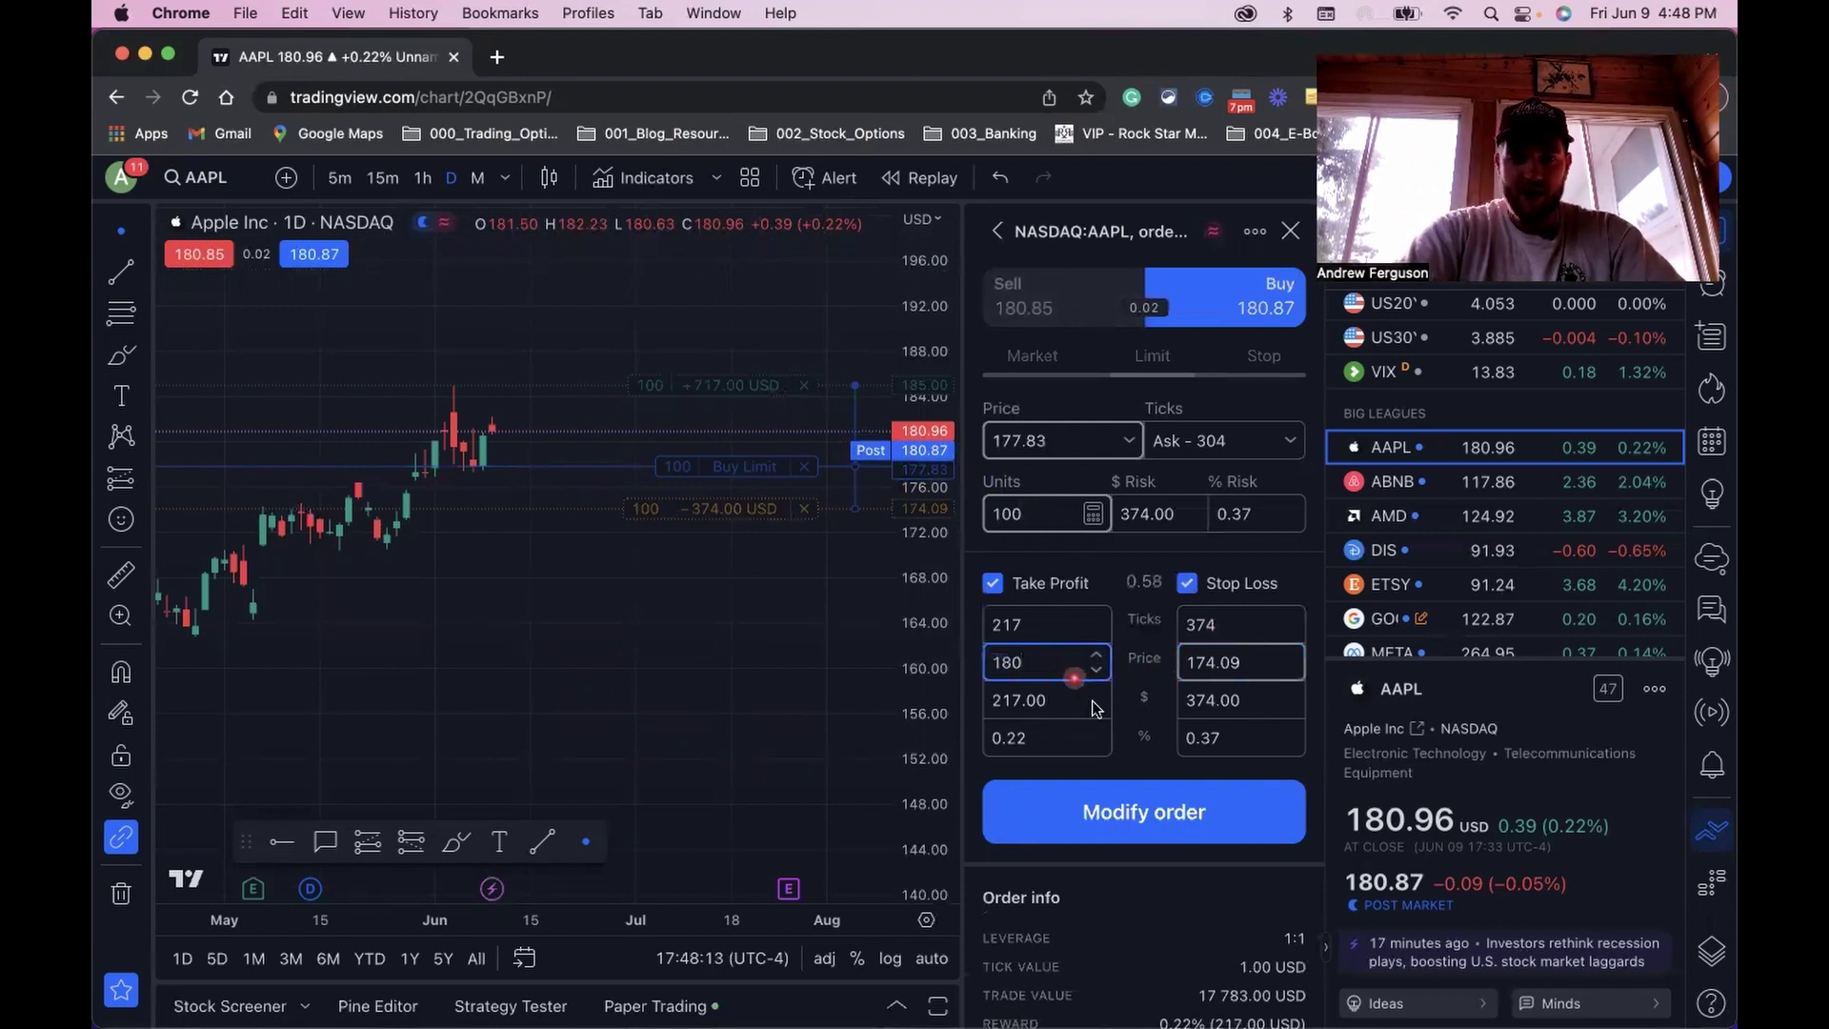
pyautogui.click(1119, 807)
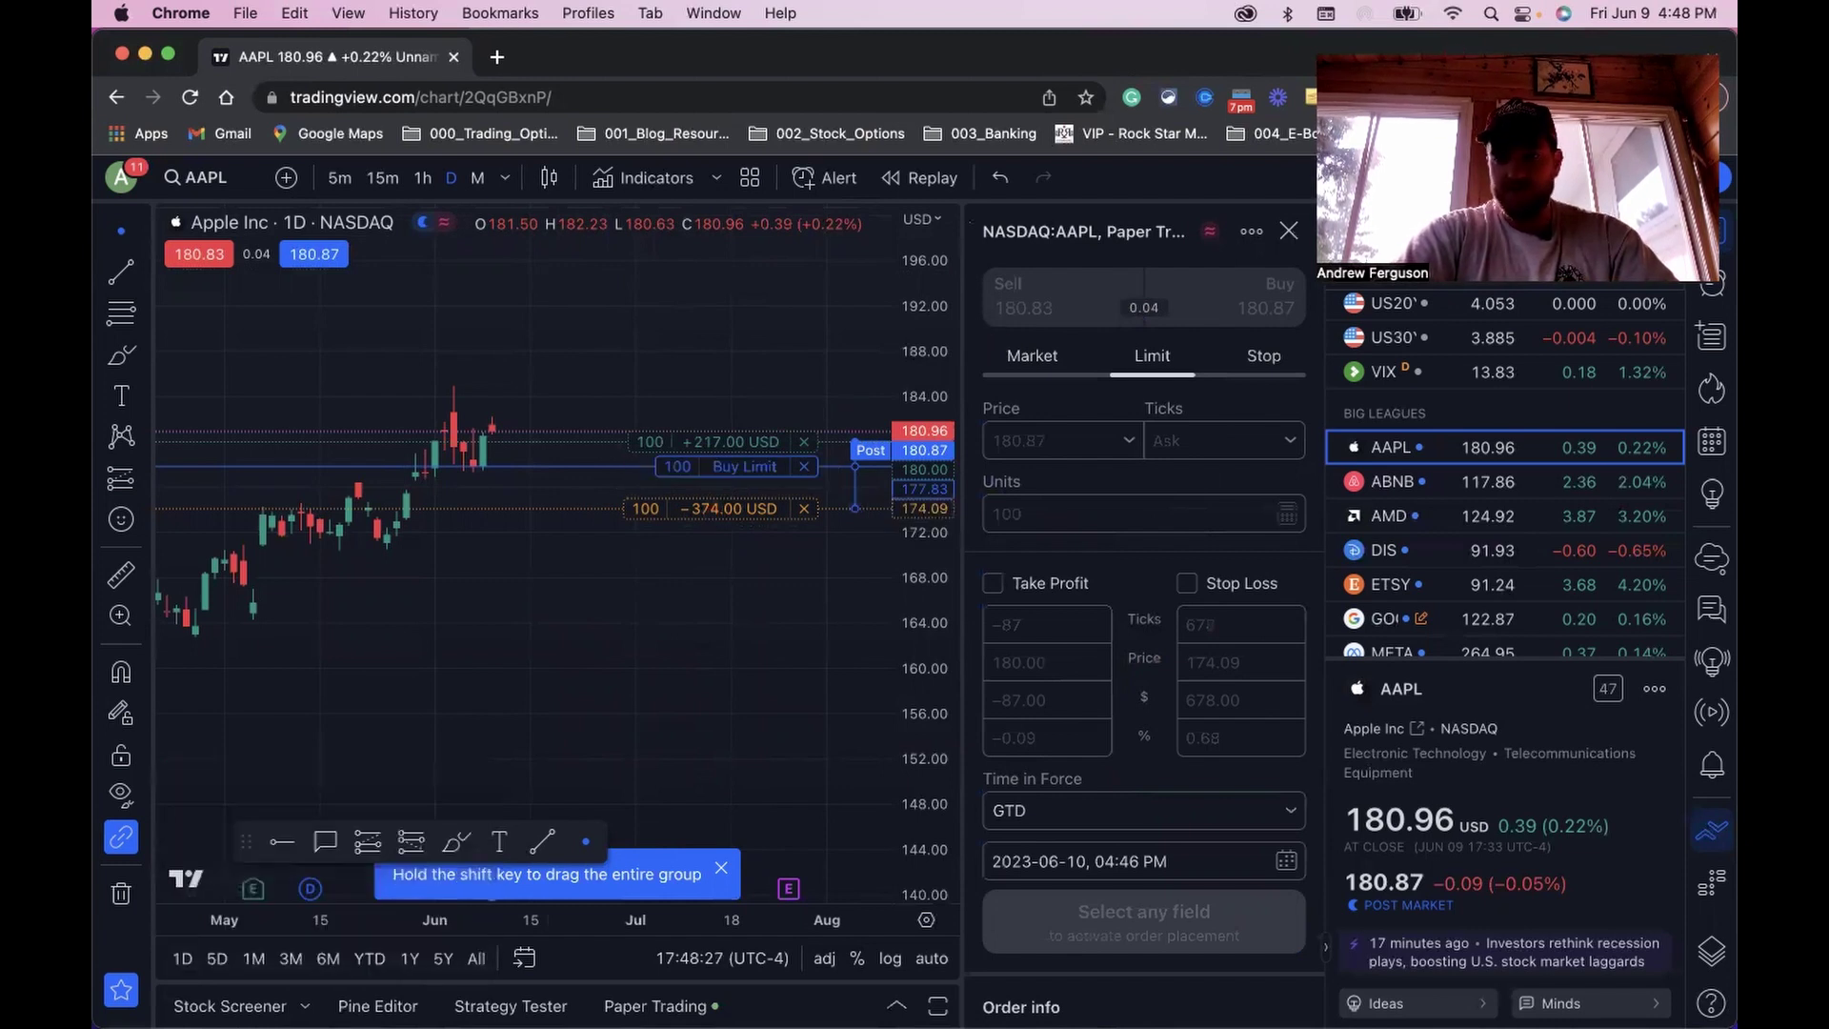
# - Turn on Instant orders placement in the Trading section of Chart settings
pyautogui.click(1536, 176)
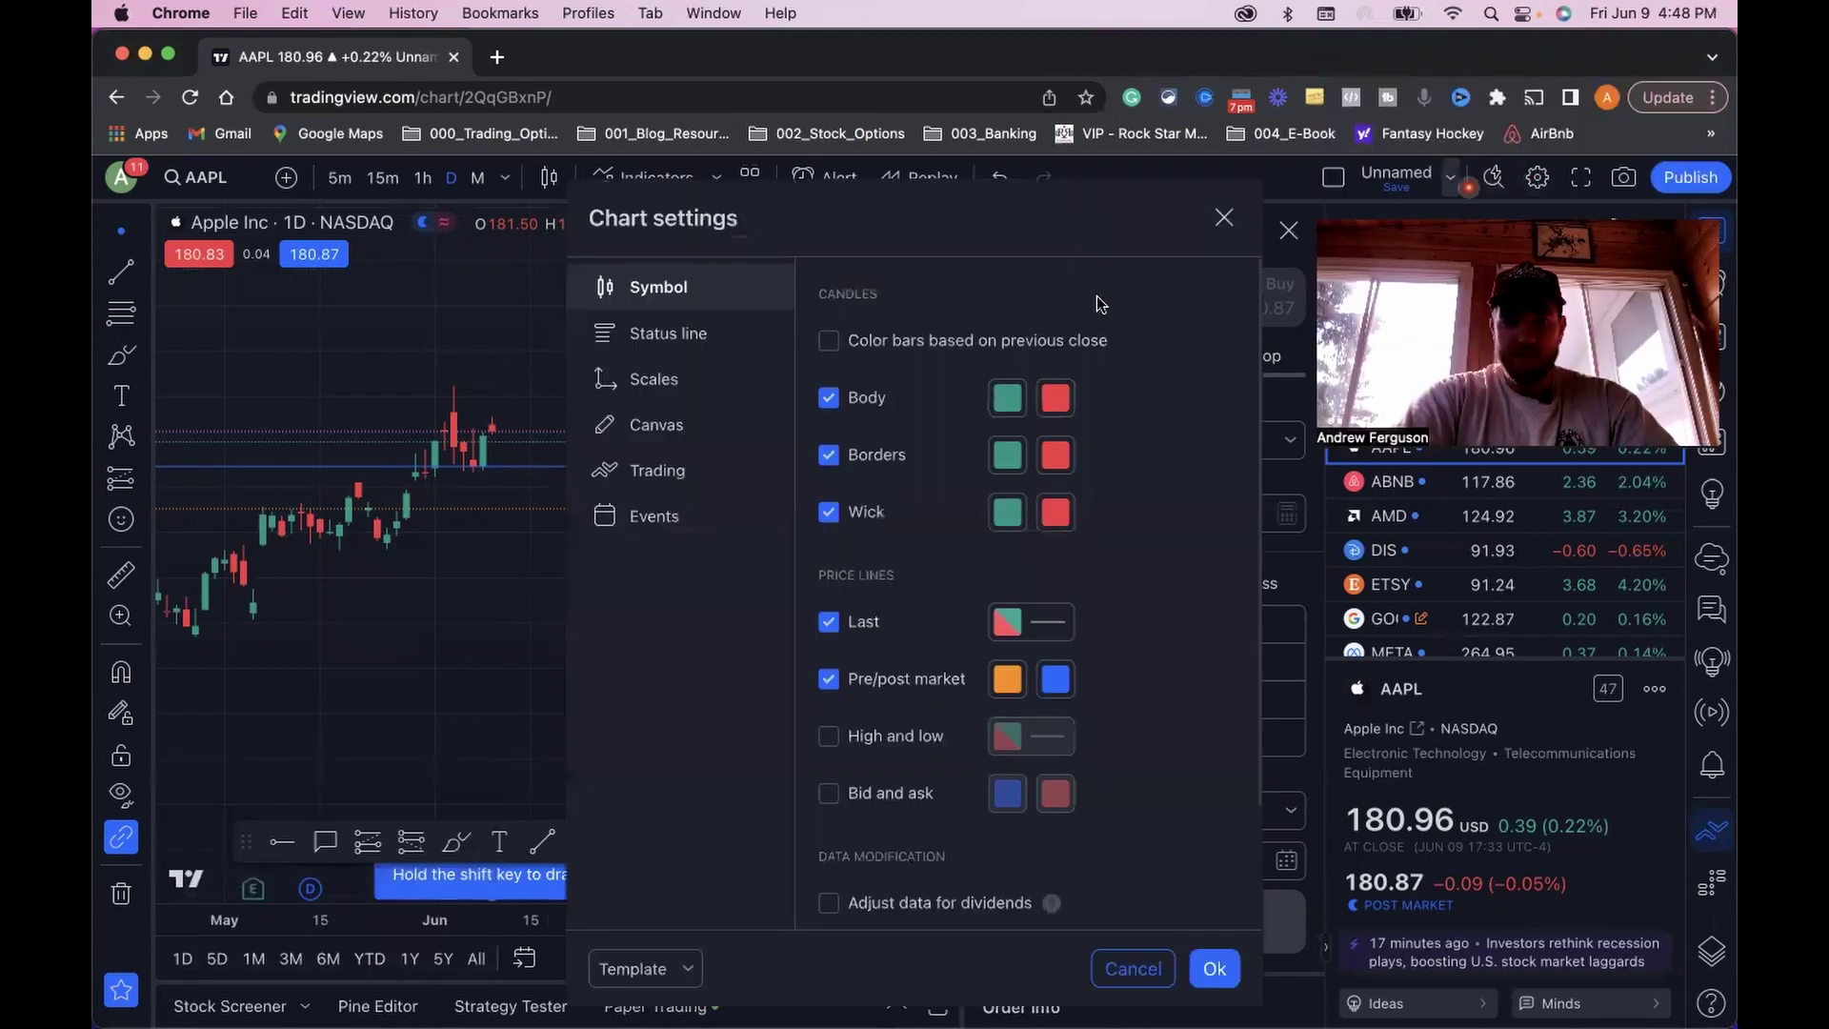
pyautogui.click(663, 456)
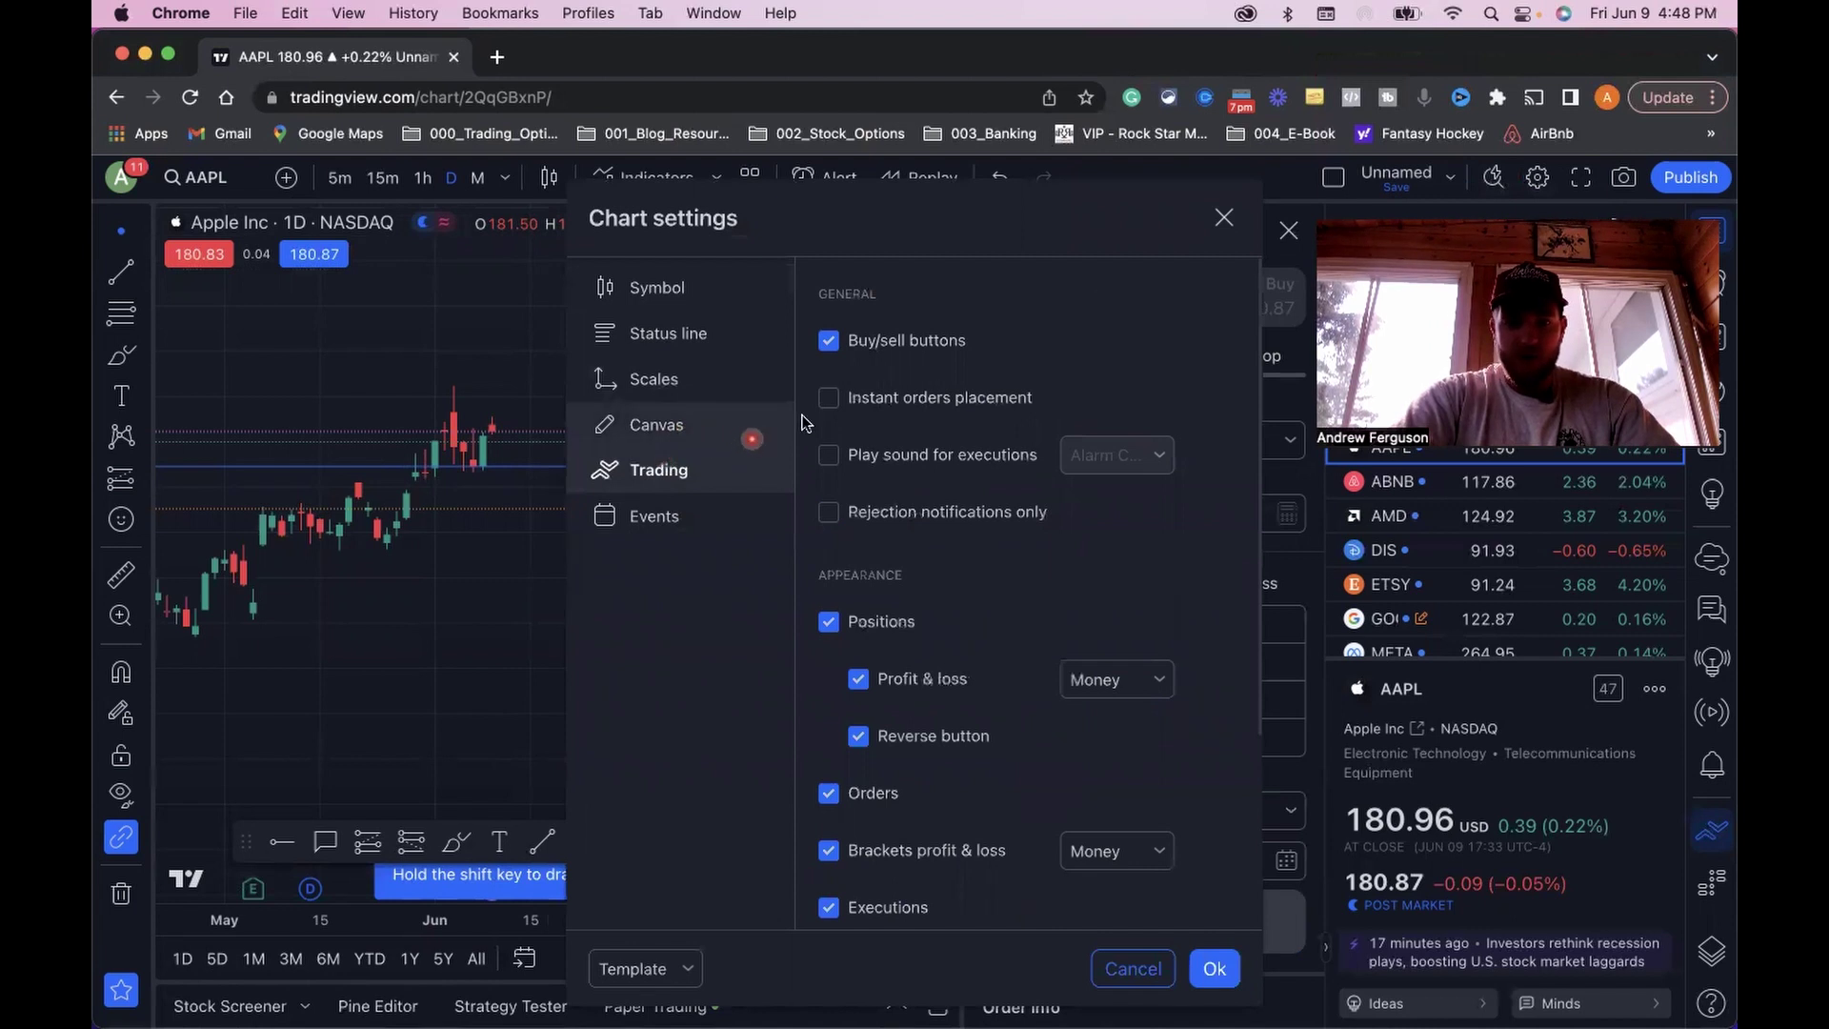
pyautogui.click(829, 400)
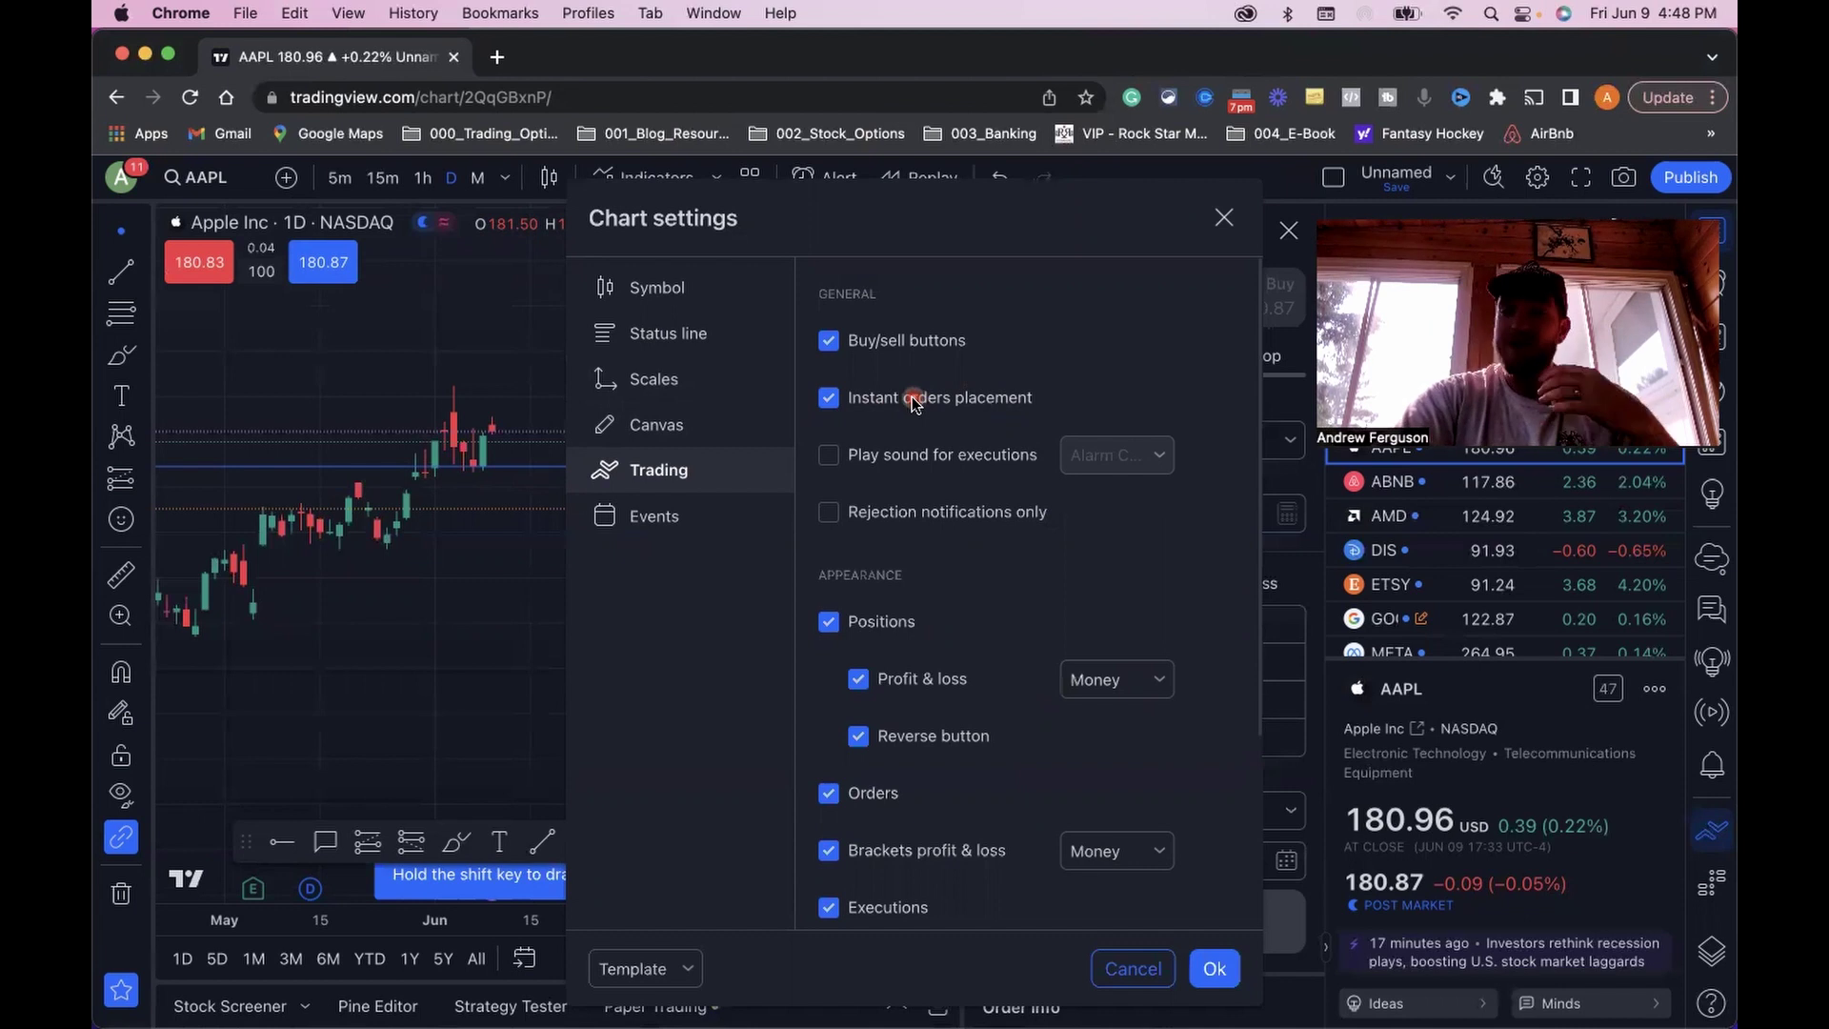
# - Keep the settings change and cancel the remaining take-profit and buy limit bracket orders
pyautogui.press('Return')
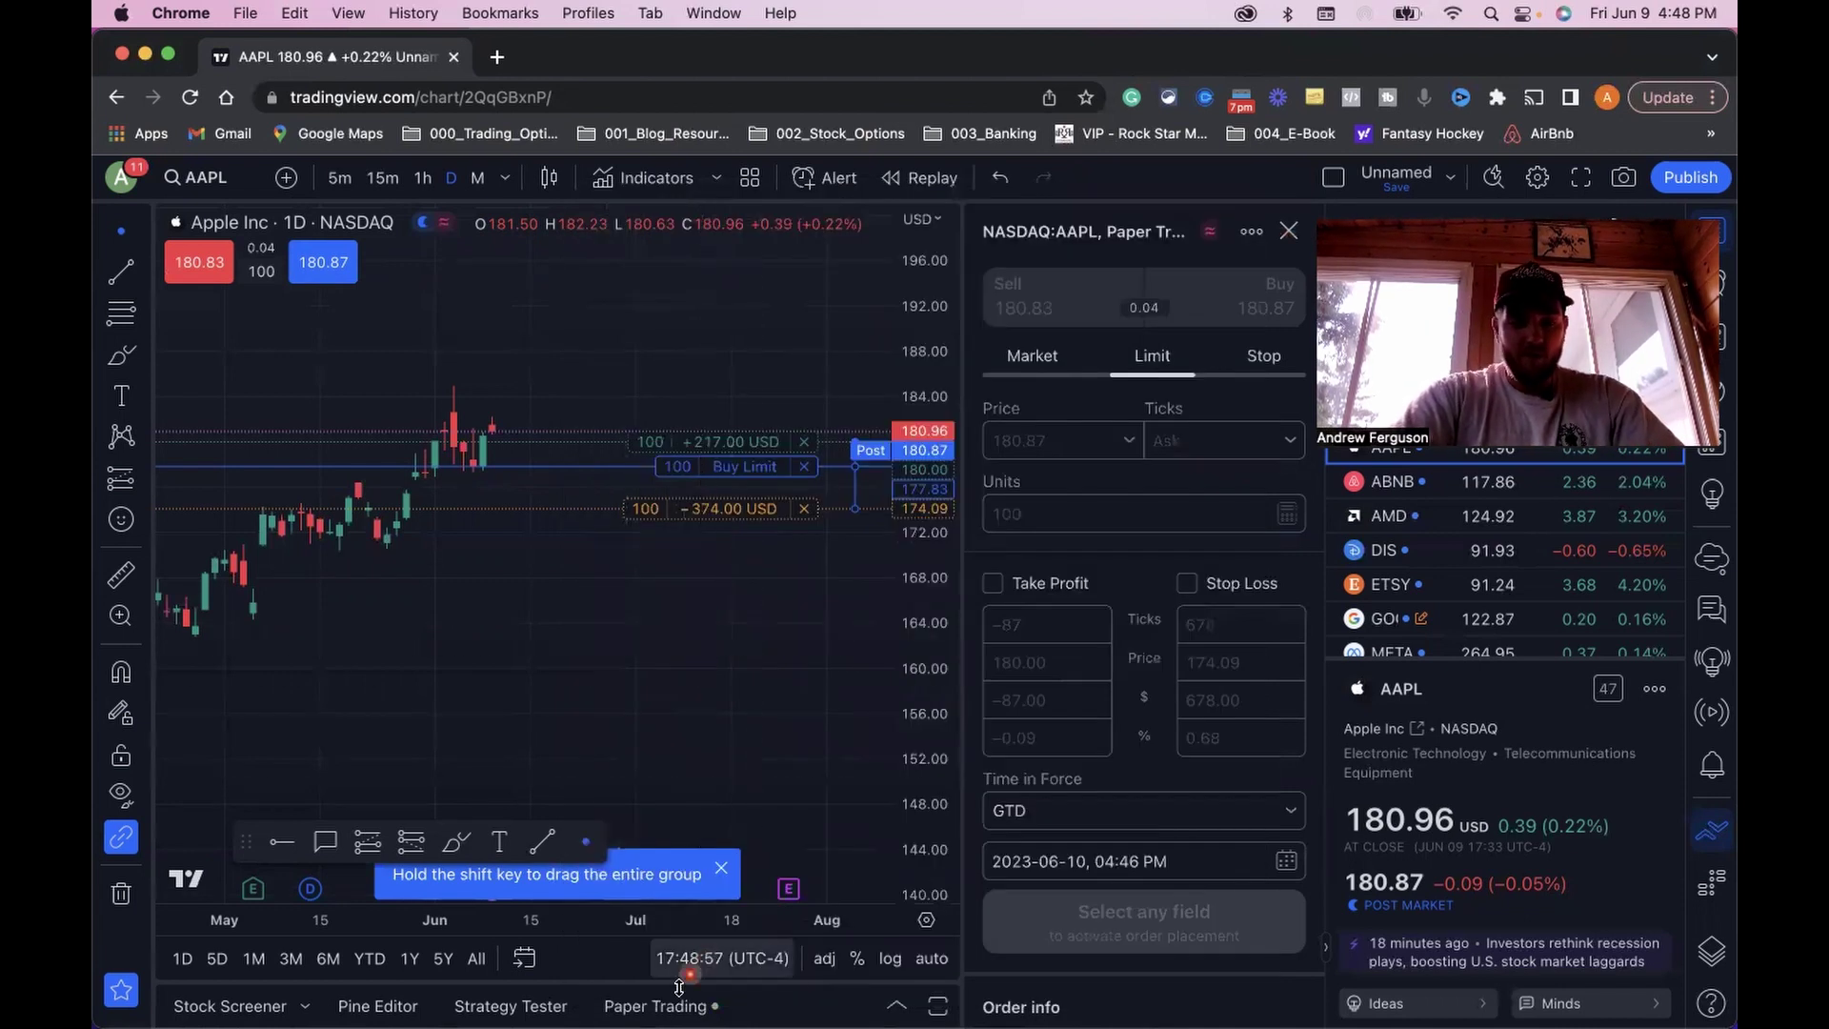
pyautogui.click(657, 1005)
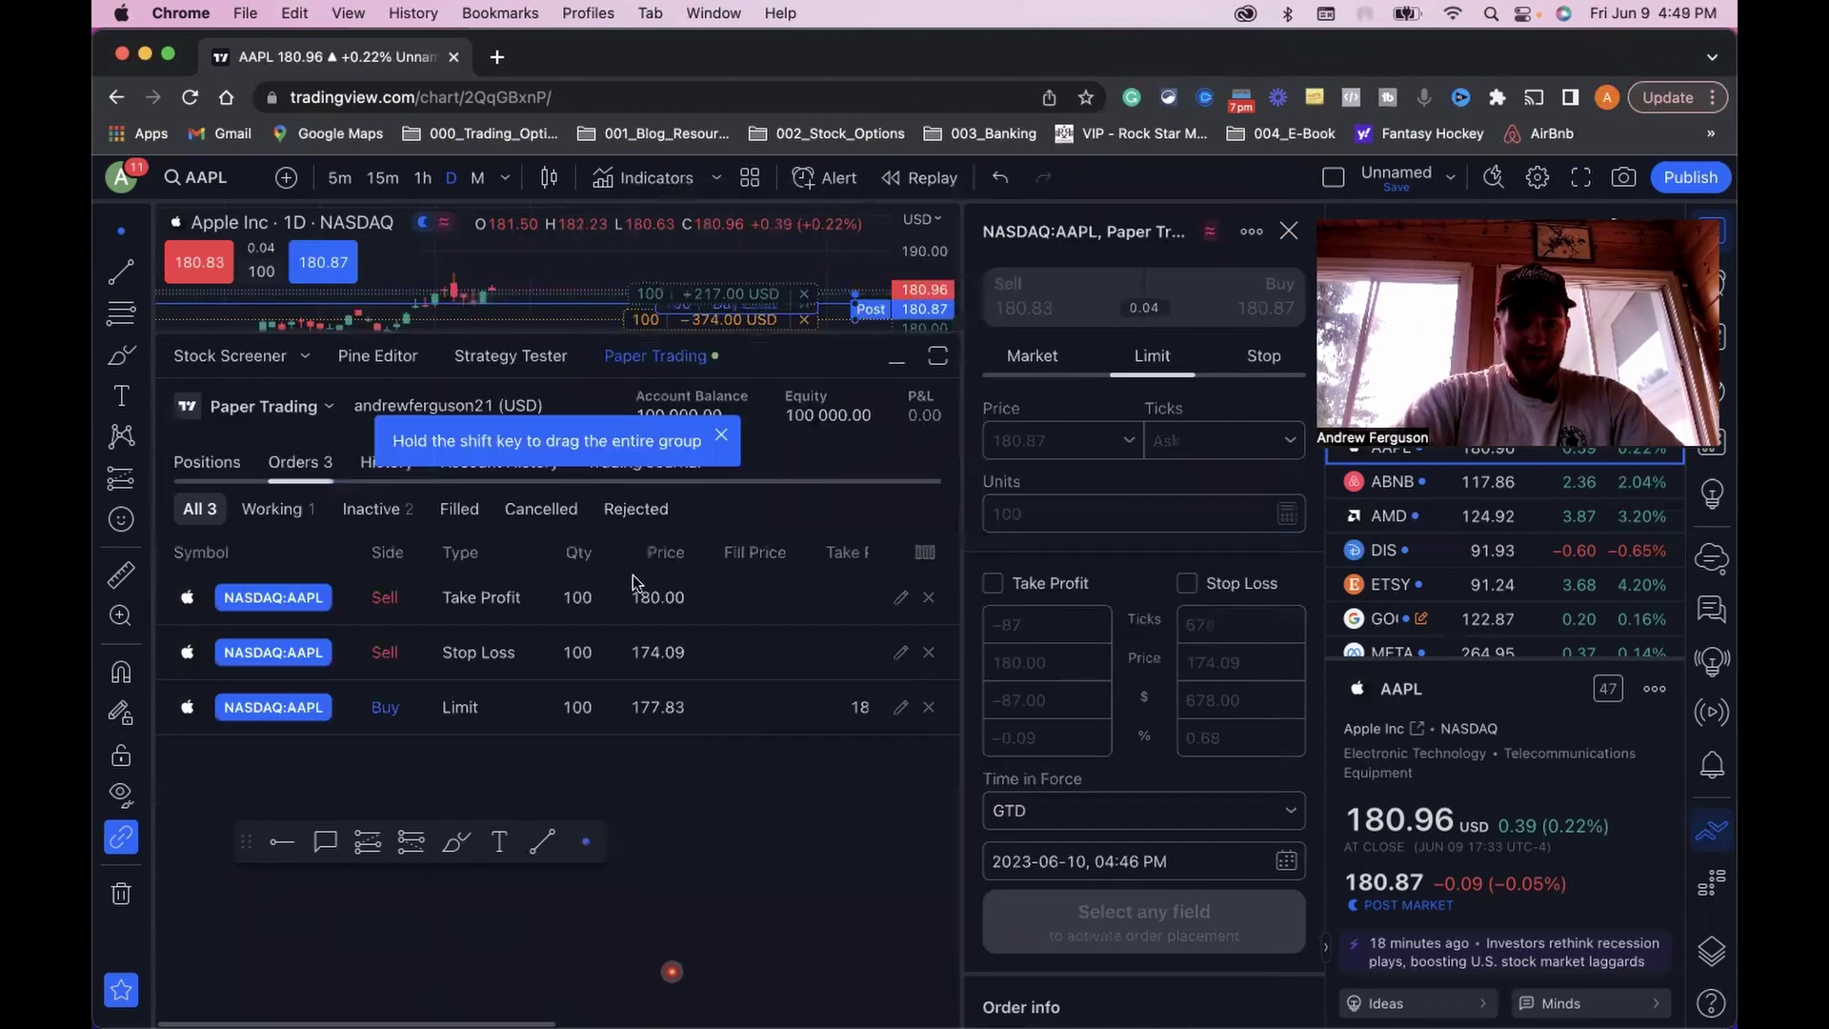
pyautogui.click(928, 597)
pyautogui.click(926, 653)
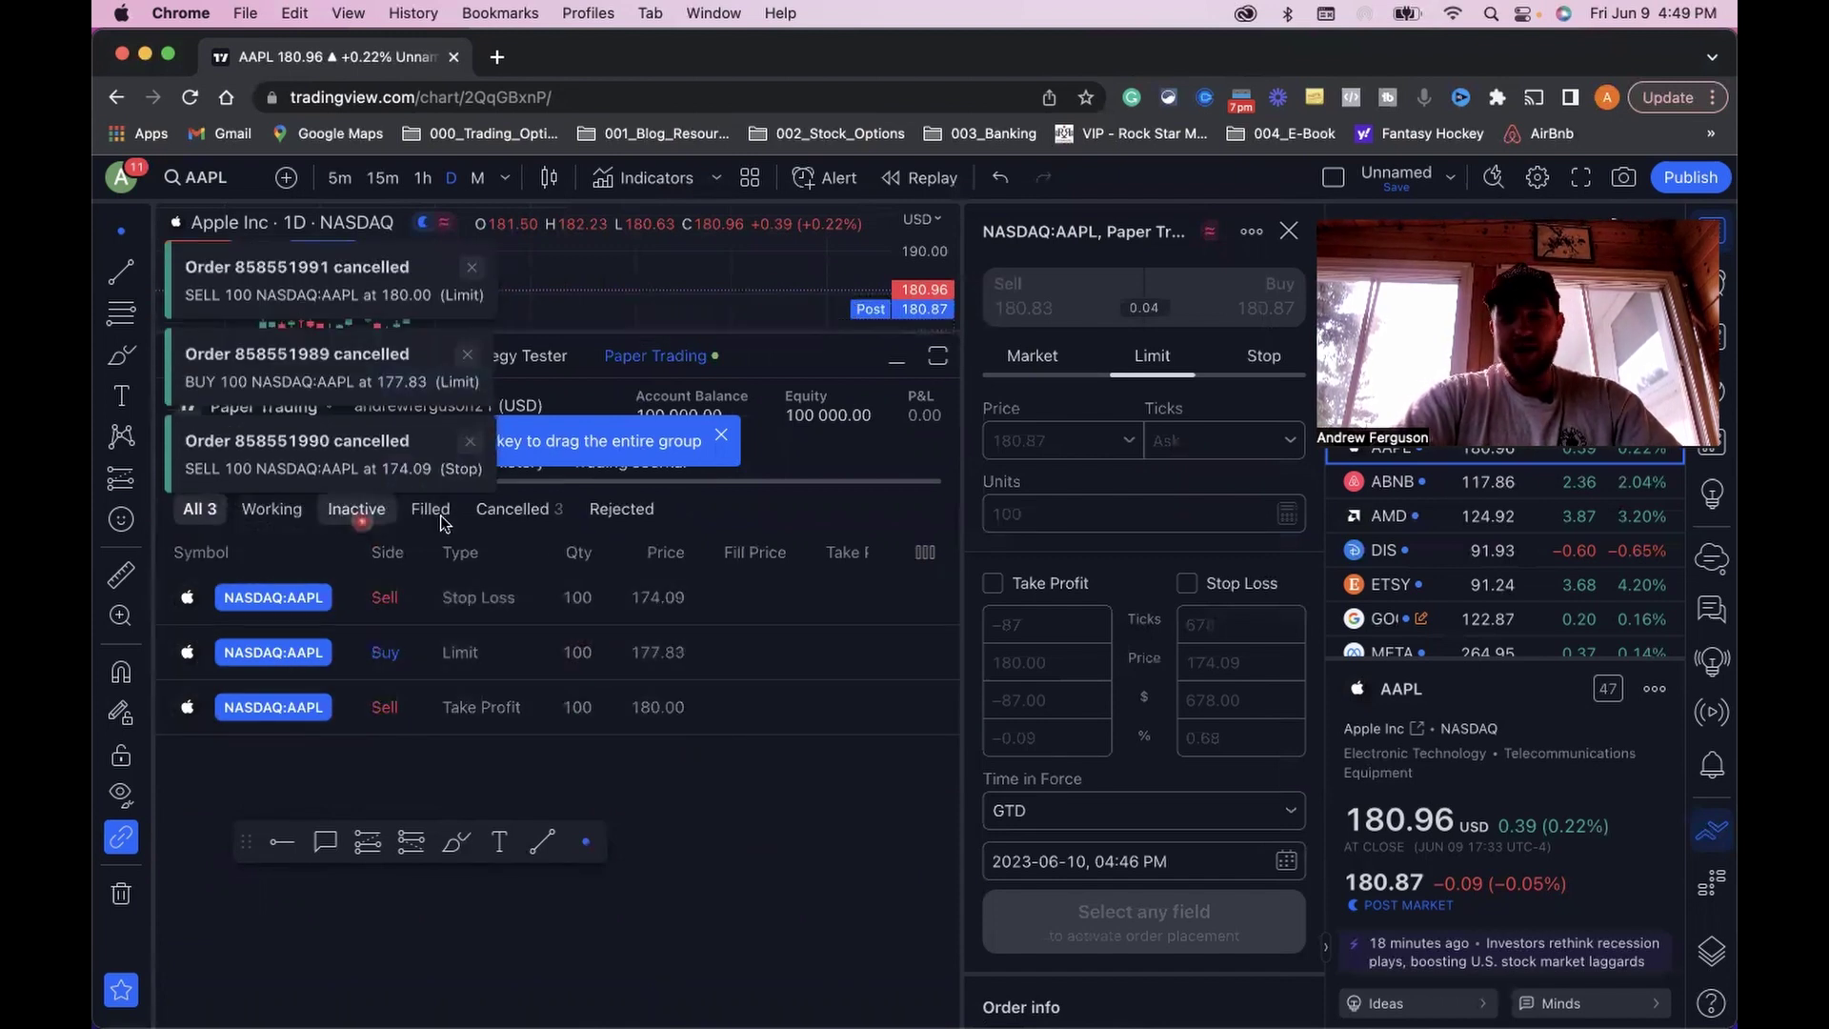
# - Collapse the Paper Trading panel and dismiss the three 'Order cancelled' notifications
pyautogui.click(897, 360)
pyautogui.hscroll(-5, 741, 513)
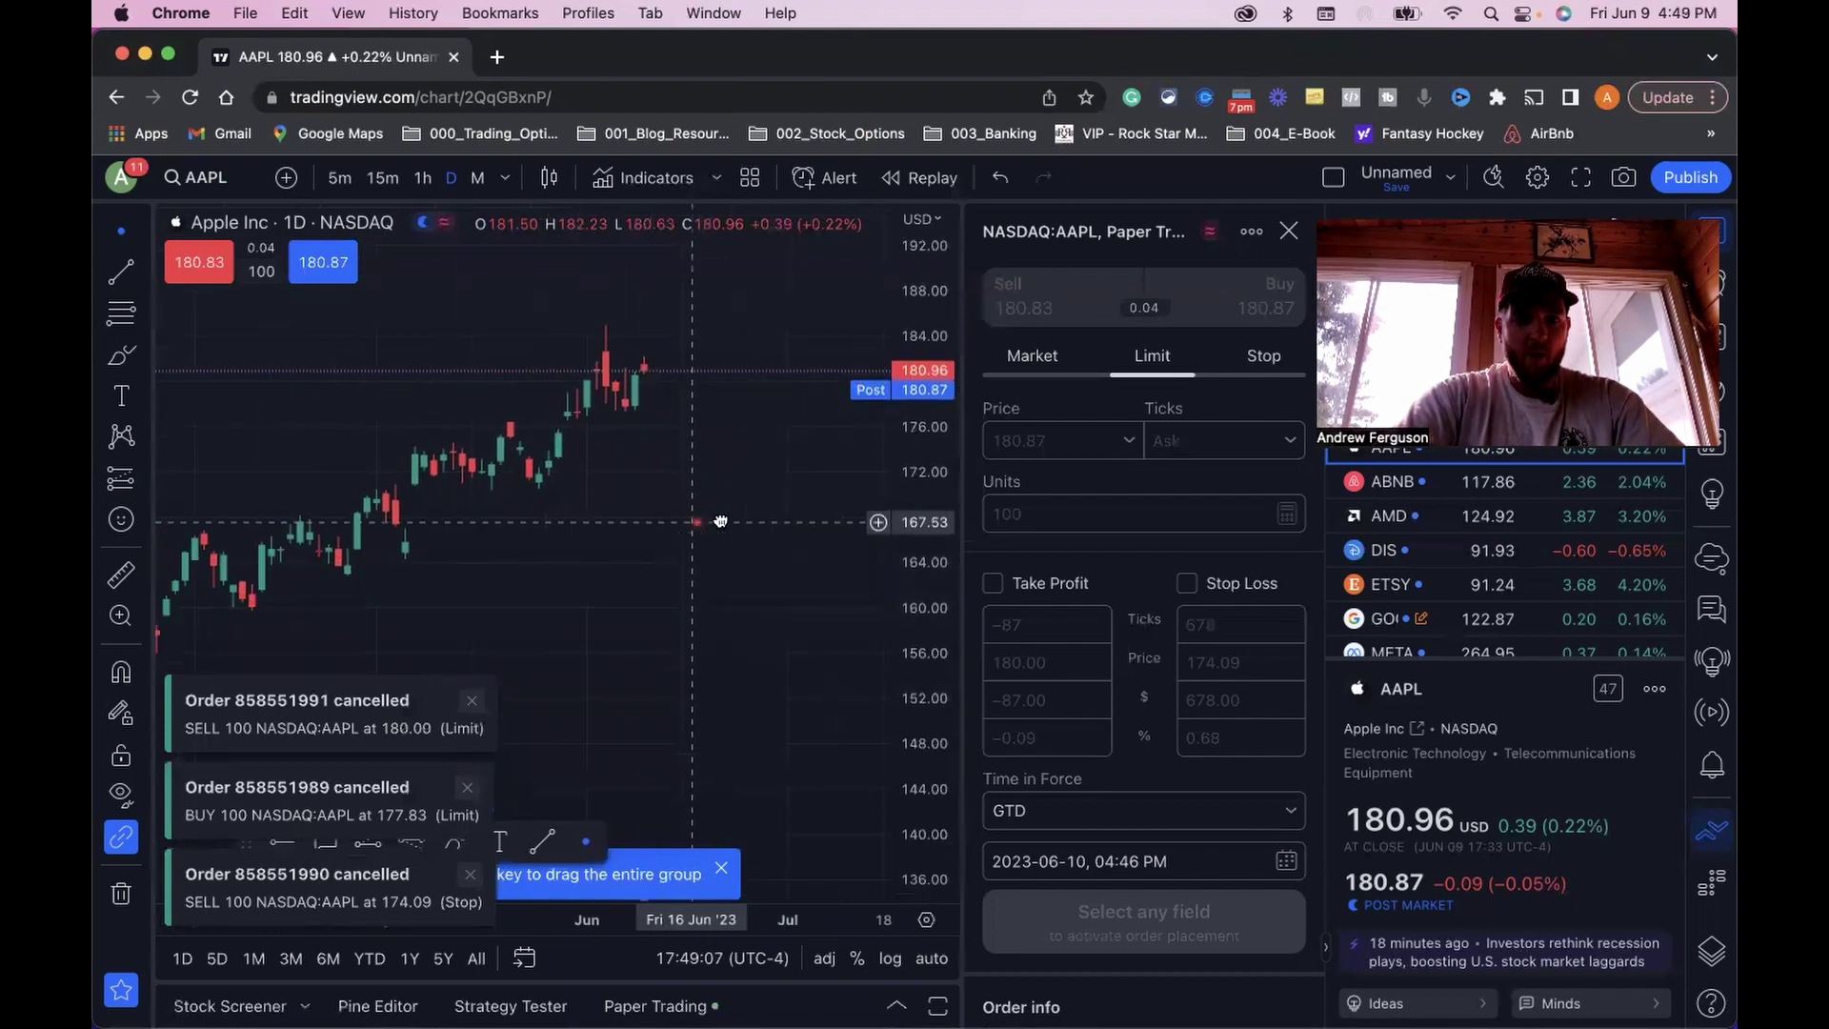
pyautogui.click(479, 702)
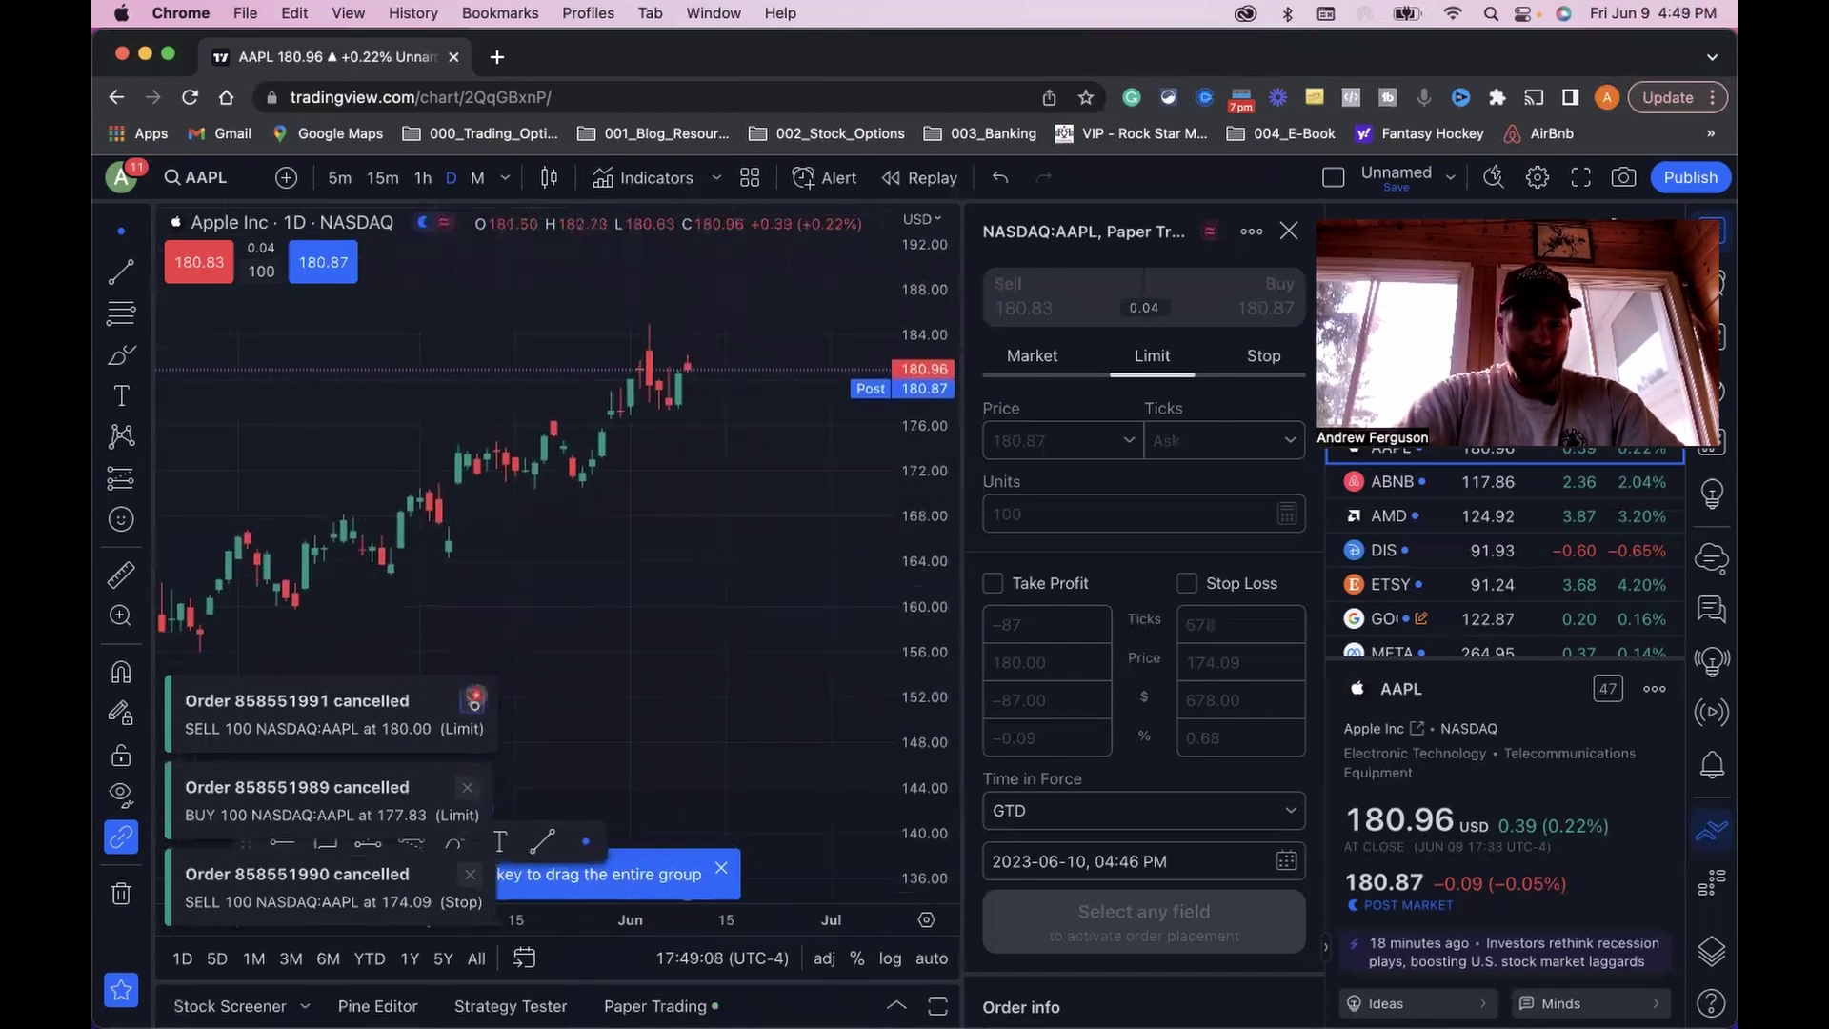
pyautogui.click(466, 787)
pyautogui.click(469, 874)
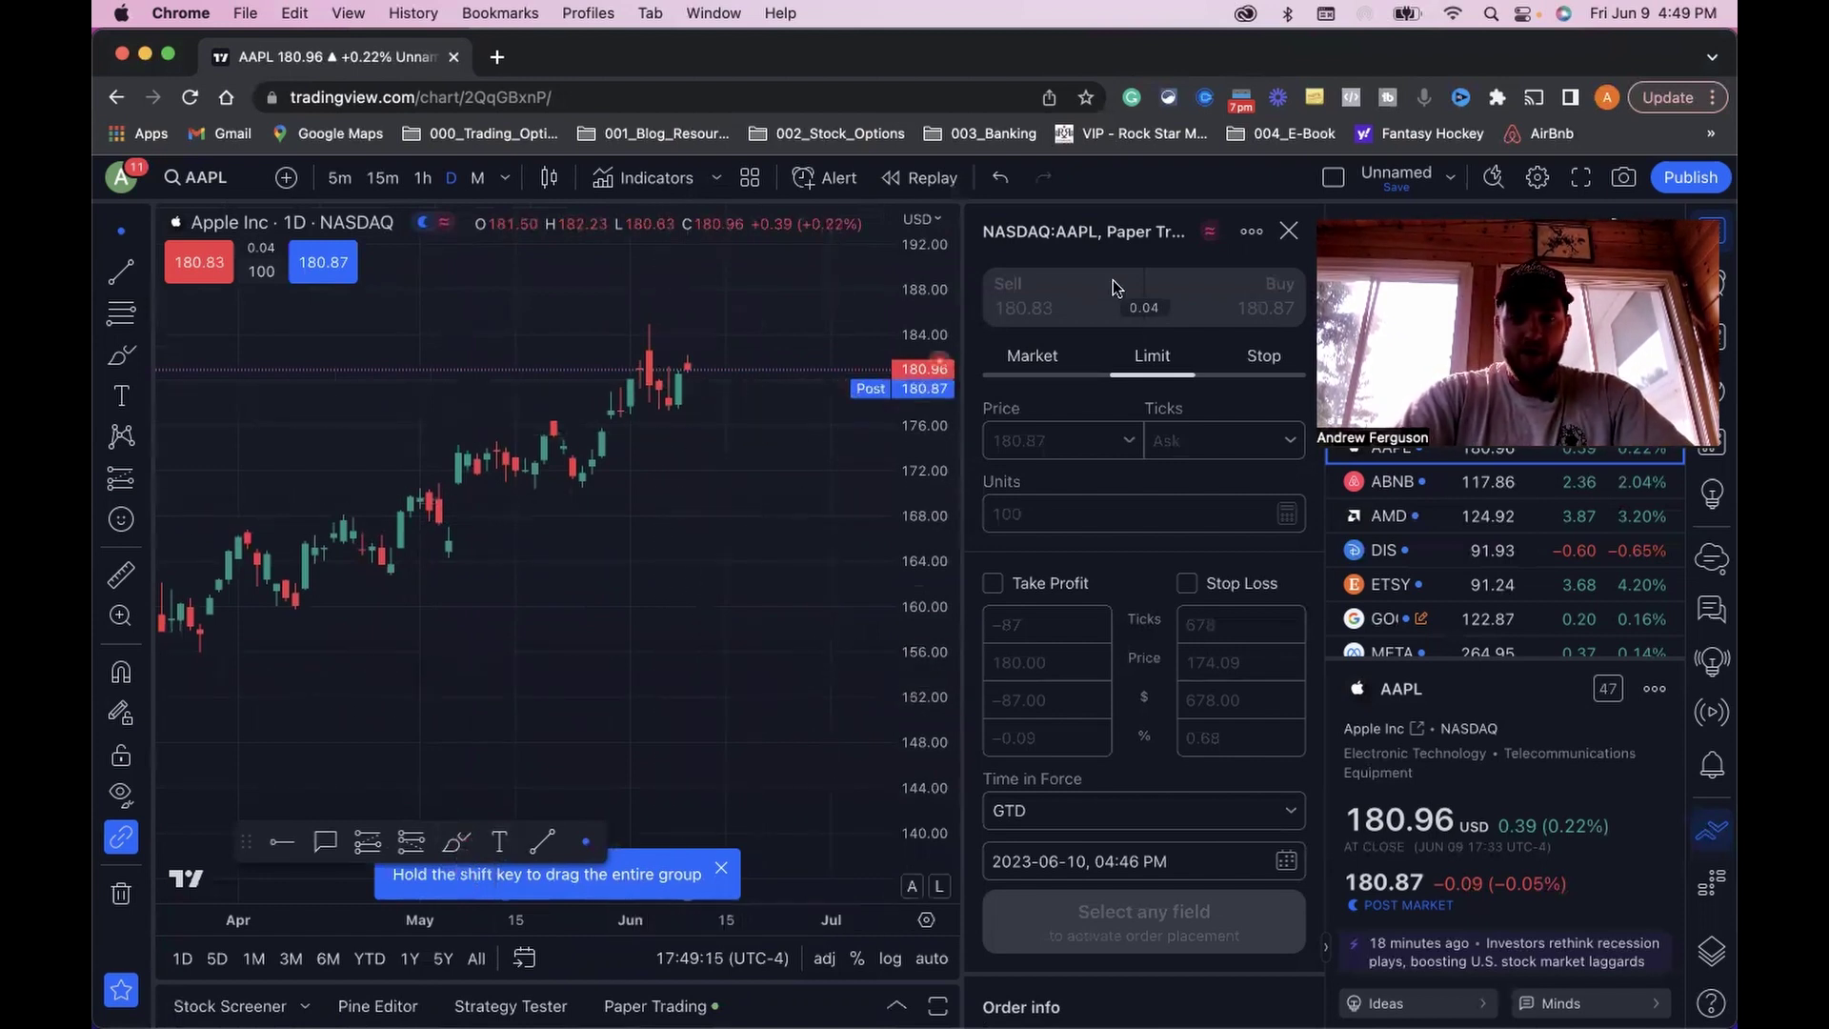
# - Switch the order ticket to Sell and place a Short Position drawing over the latest AAPL bars
pyautogui.click(1094, 304)
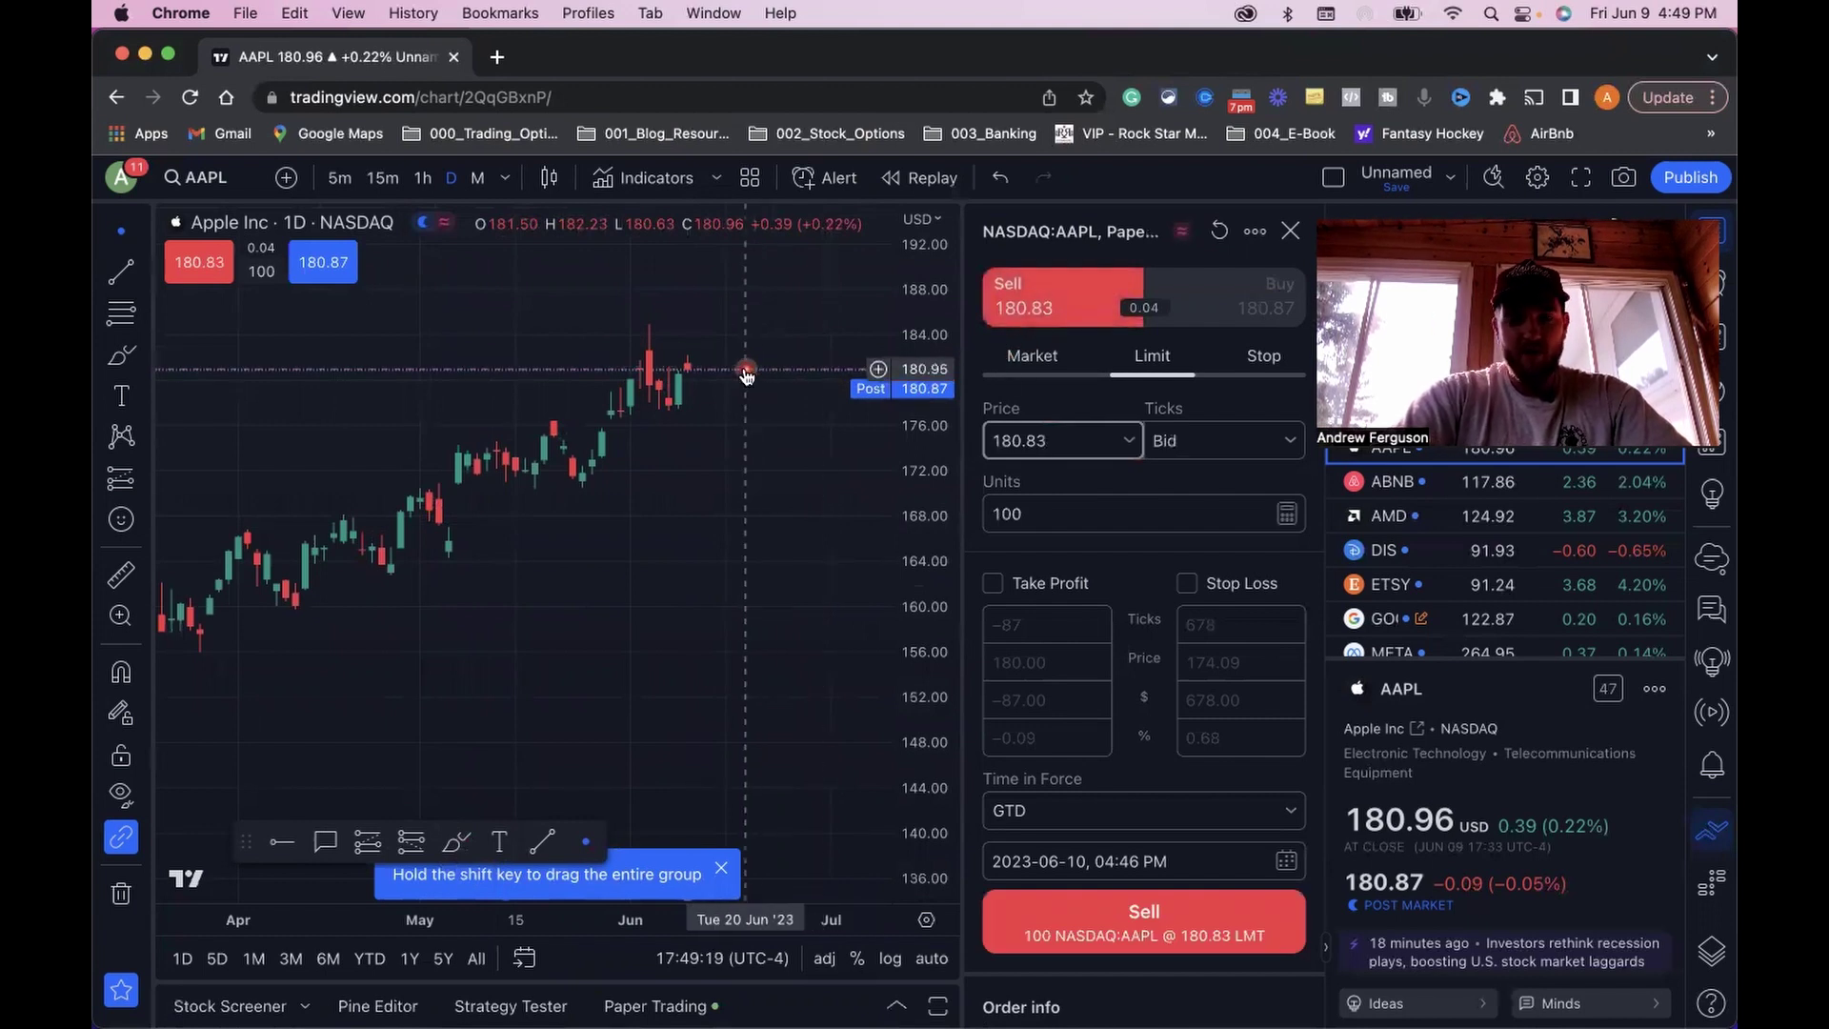
pyautogui.click(143, 478)
pyautogui.click(240, 526)
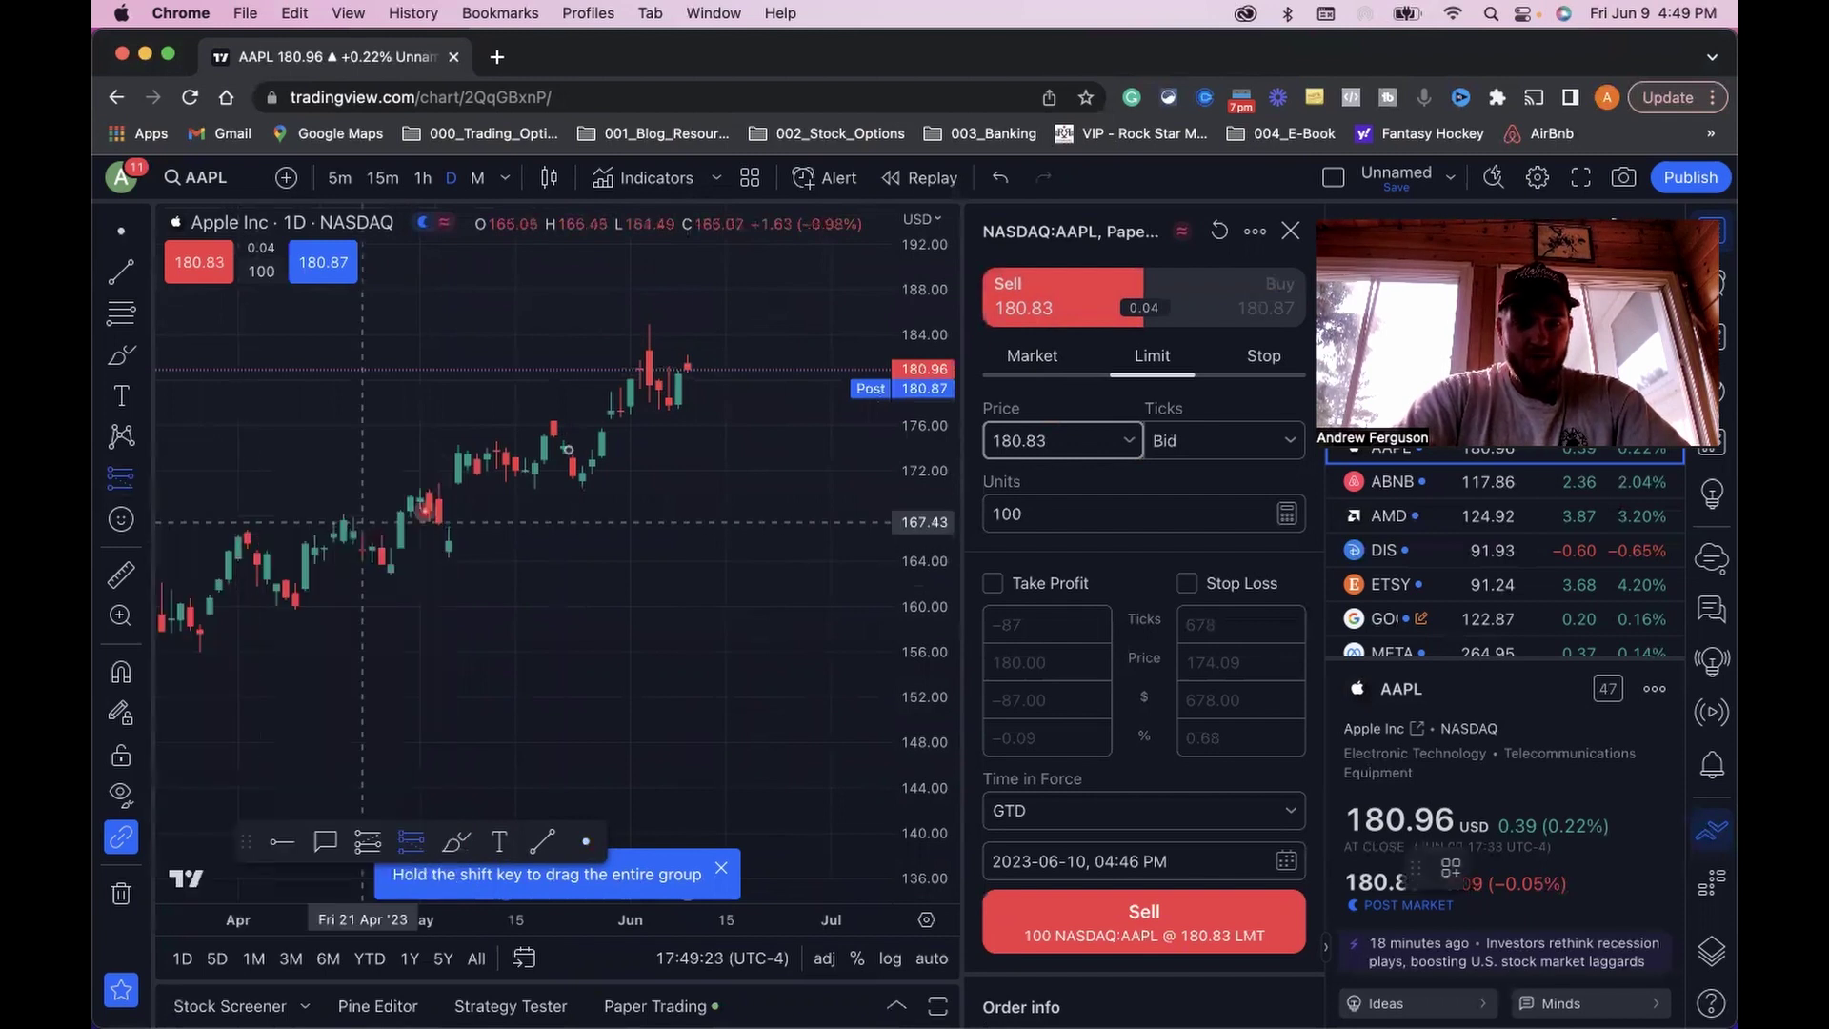
pyautogui.click(610, 374)
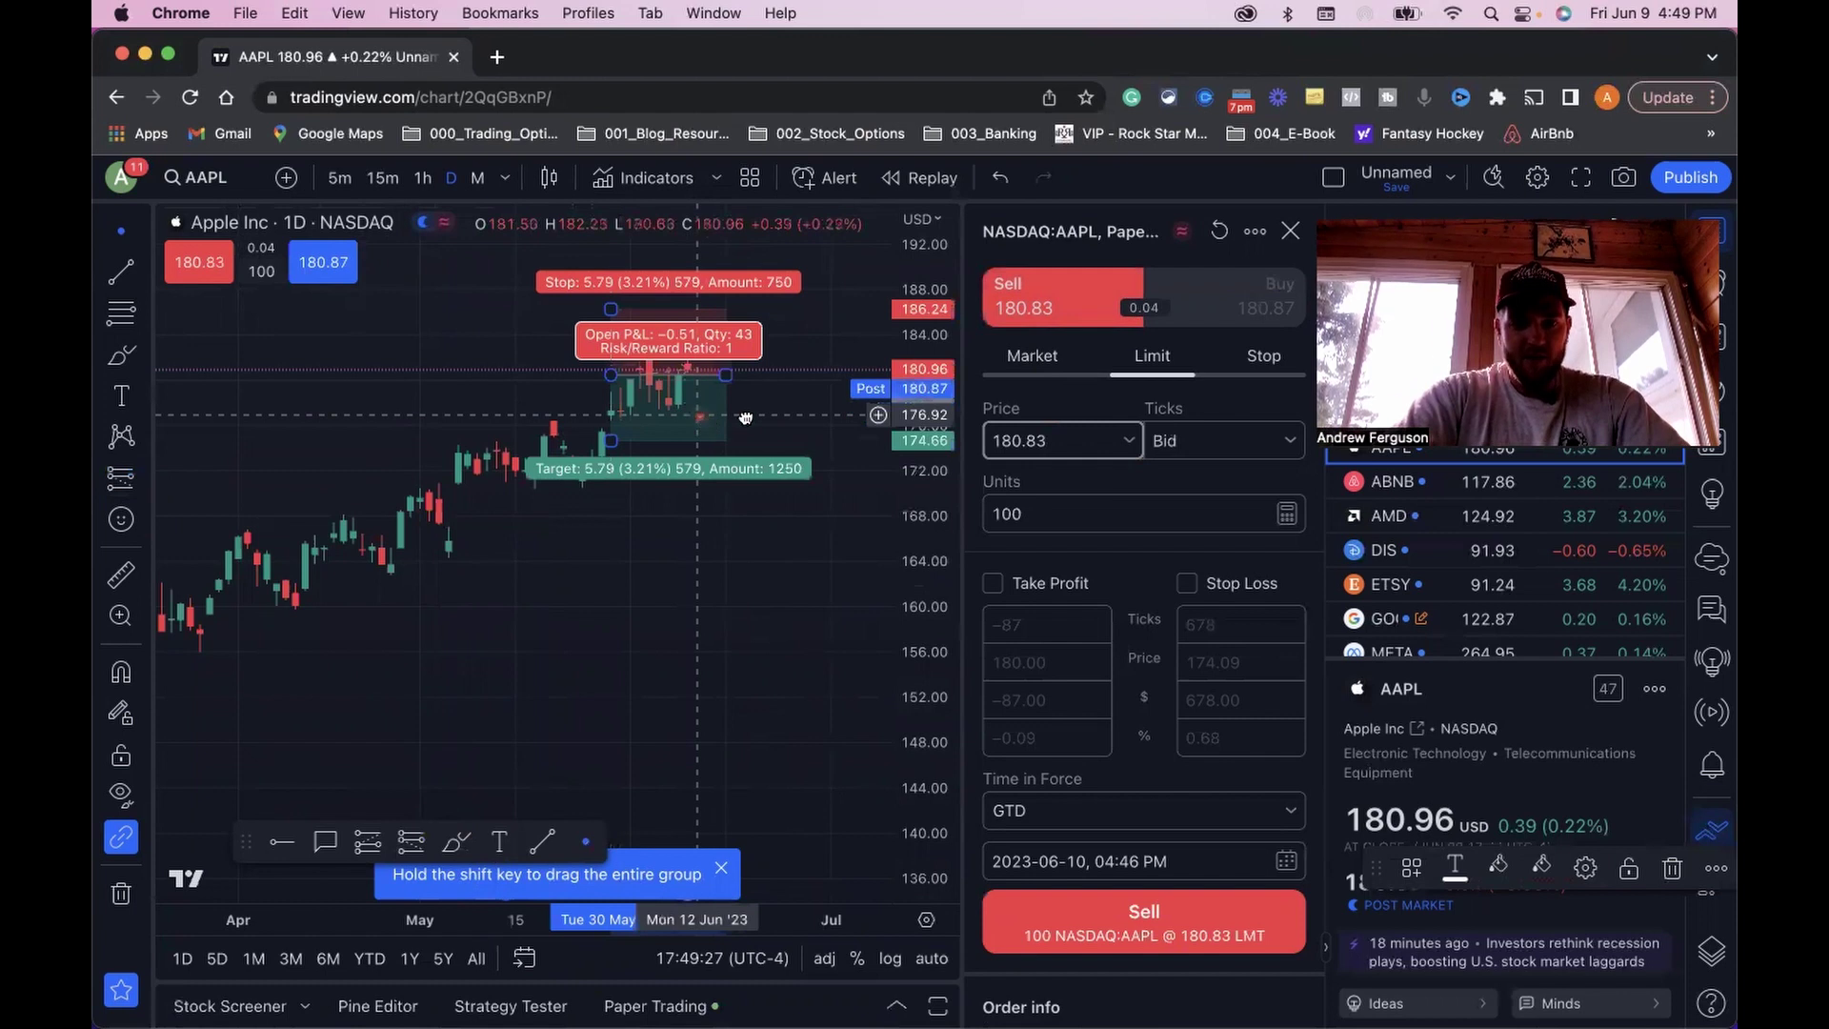
pyautogui.moveTo(702, 414); pyautogui.dragTo(787, 414)
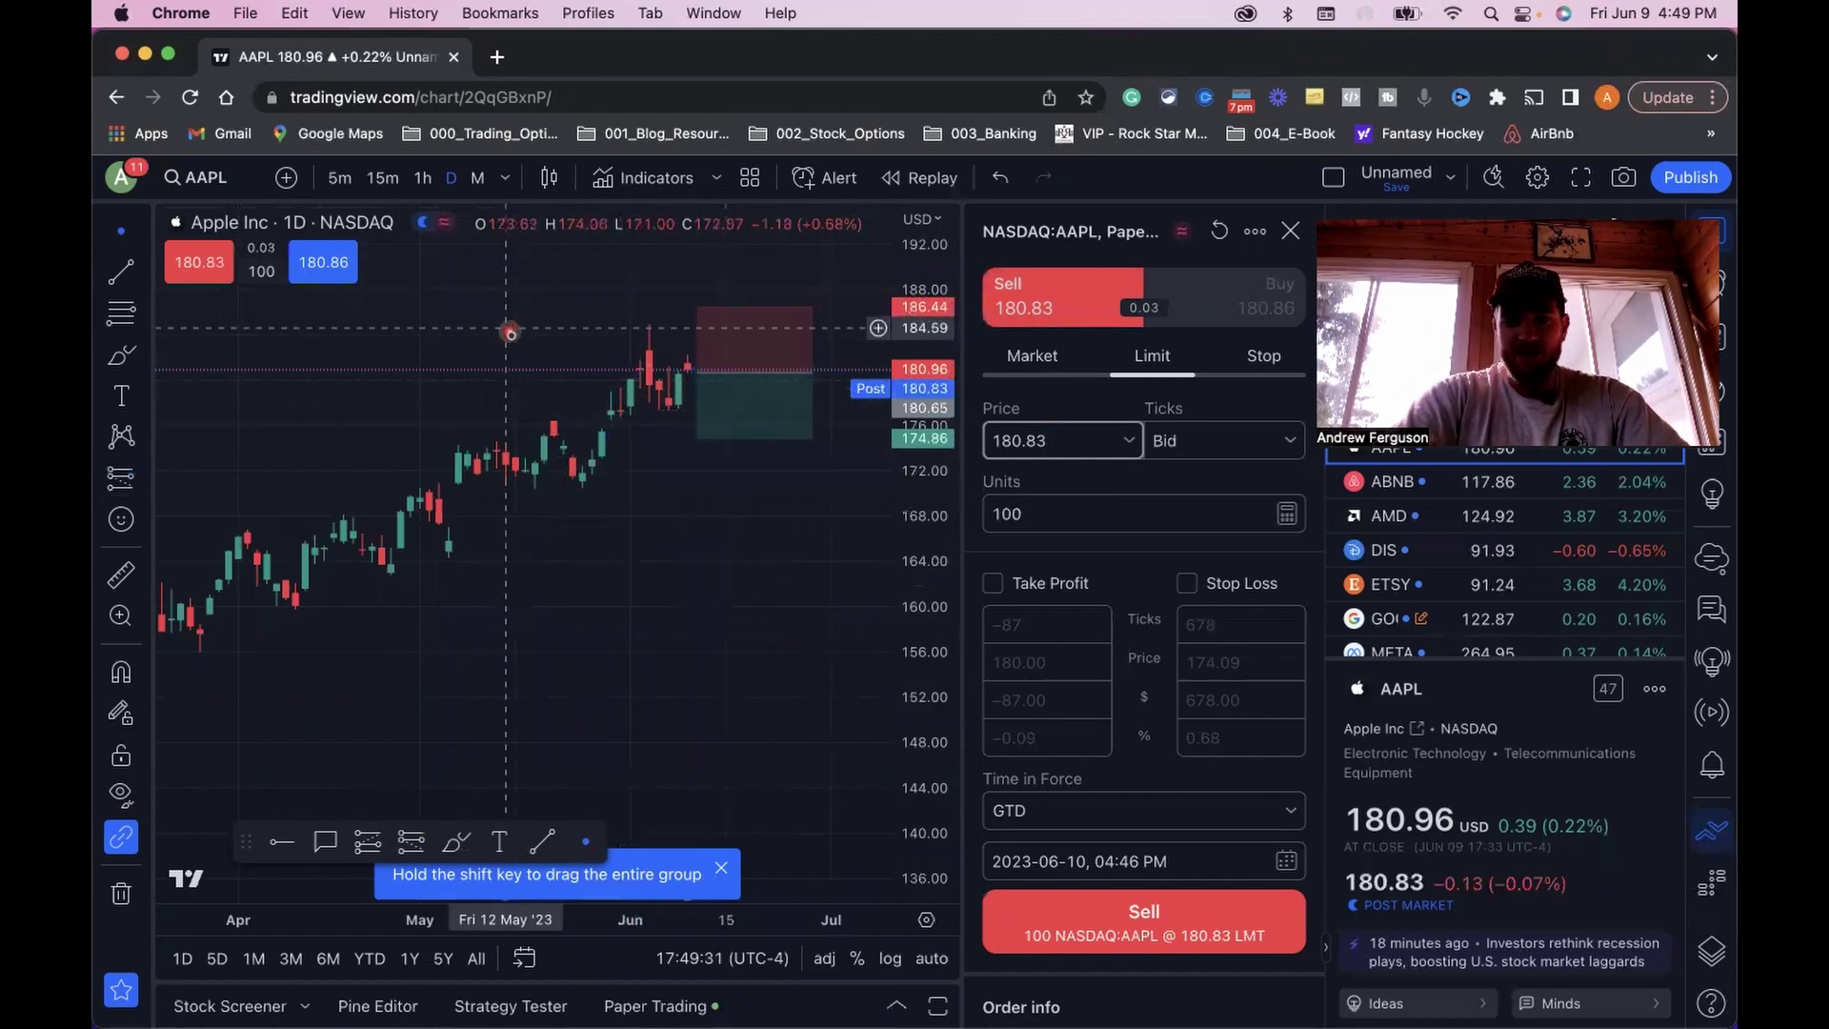
# - Adjust the short position's stop to 182.77, target to 170.86, and lower its entry
pyautogui.moveTo(710, 319)
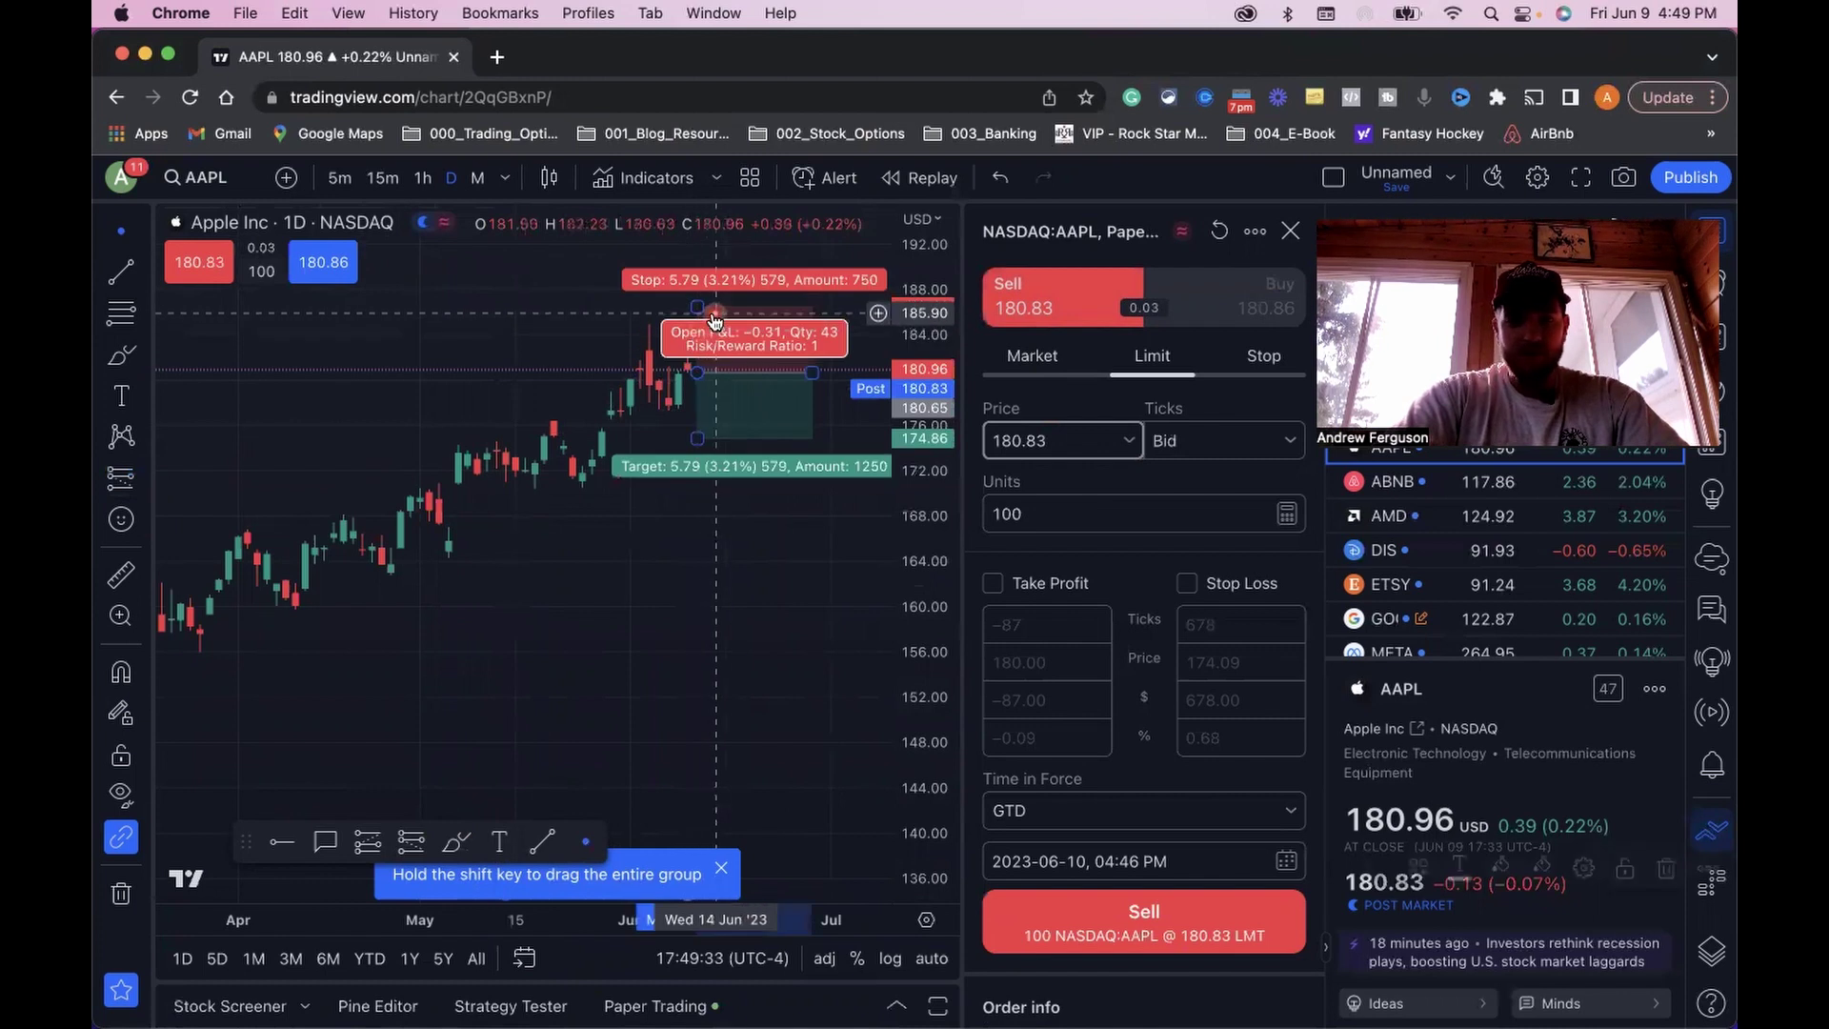
pyautogui.moveTo(712, 320); pyautogui.dragTo(697, 350)
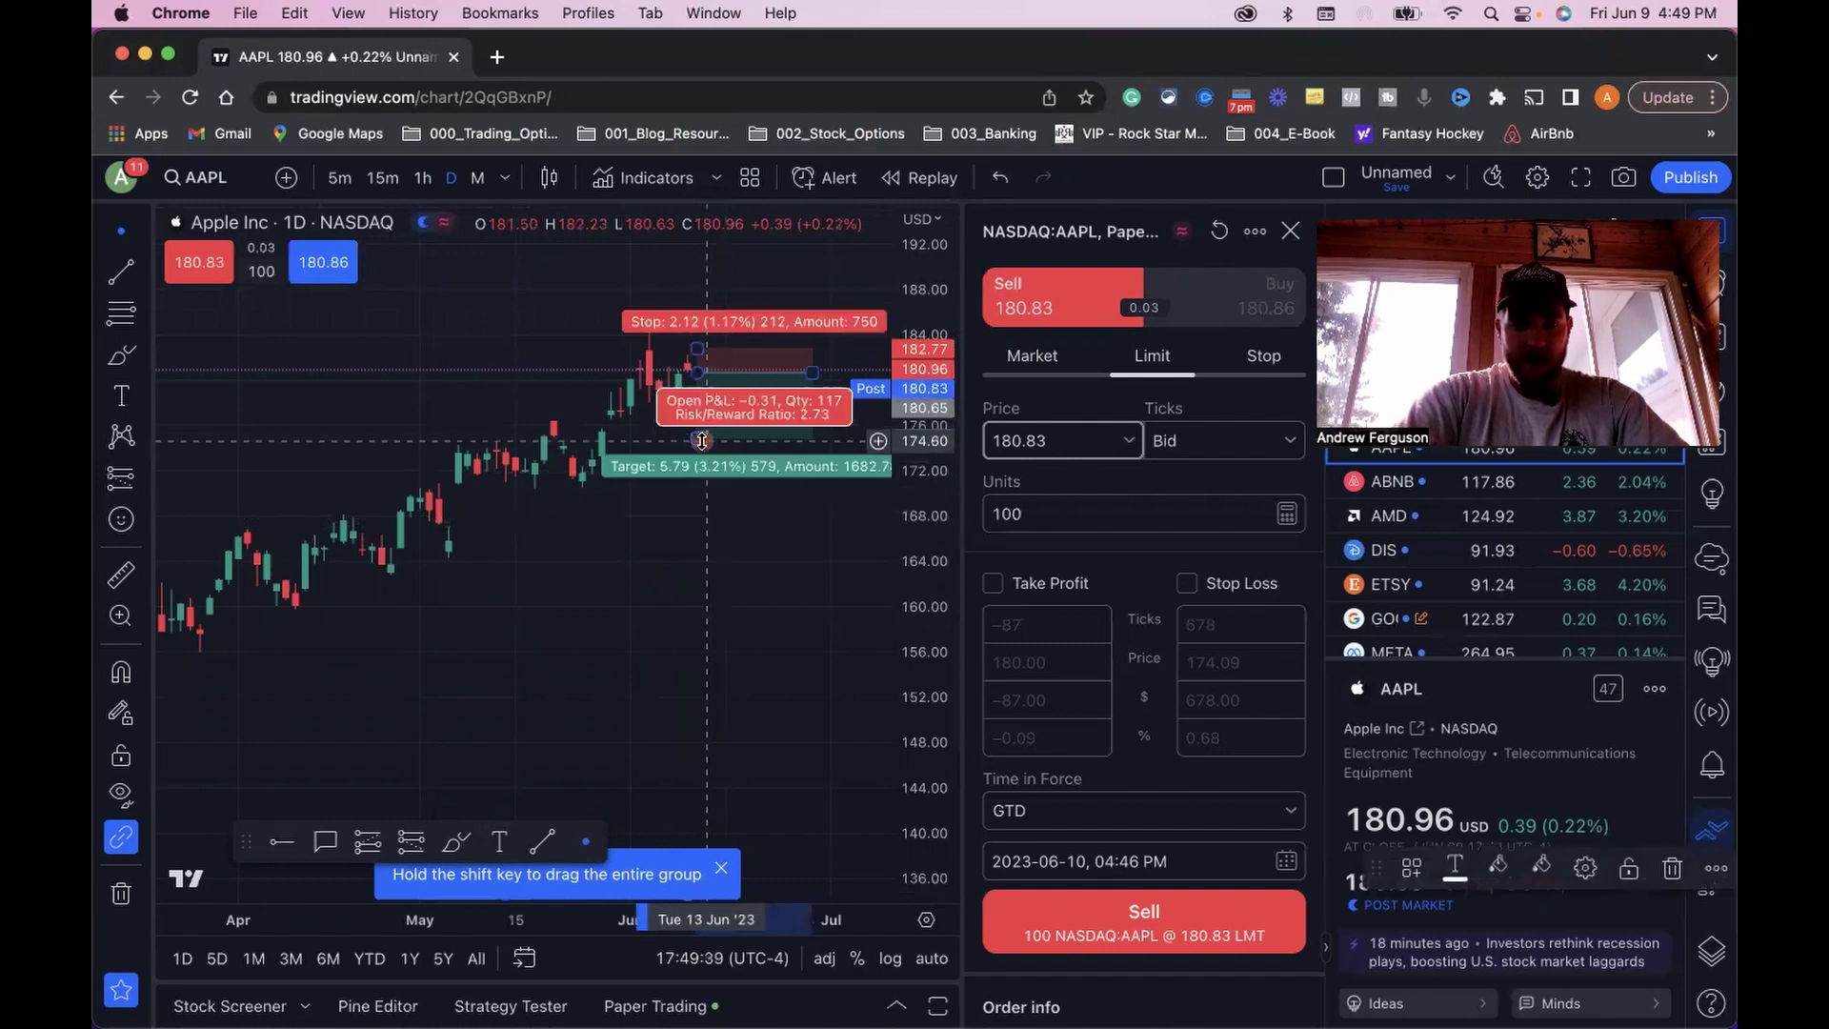
pyautogui.moveTo(701, 440); pyautogui.dragTo(696, 483)
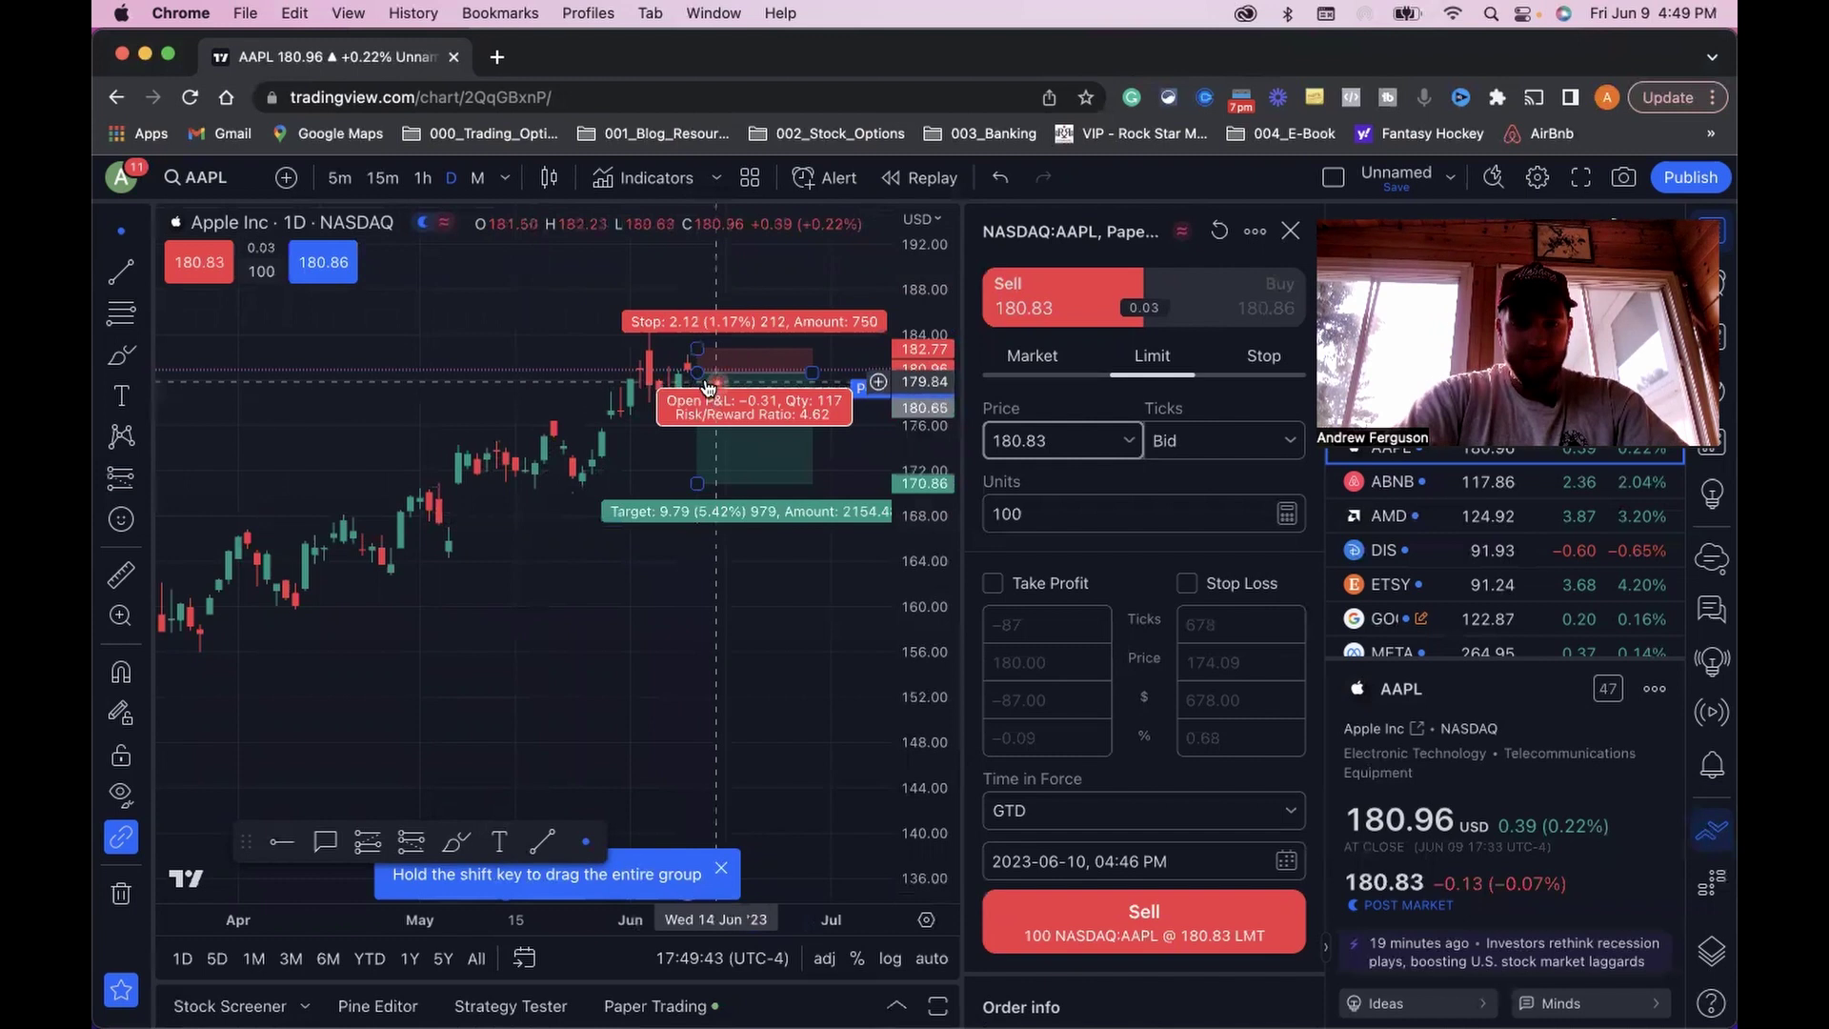
pyautogui.moveTo(707, 386); pyautogui.dragTo(698, 394)
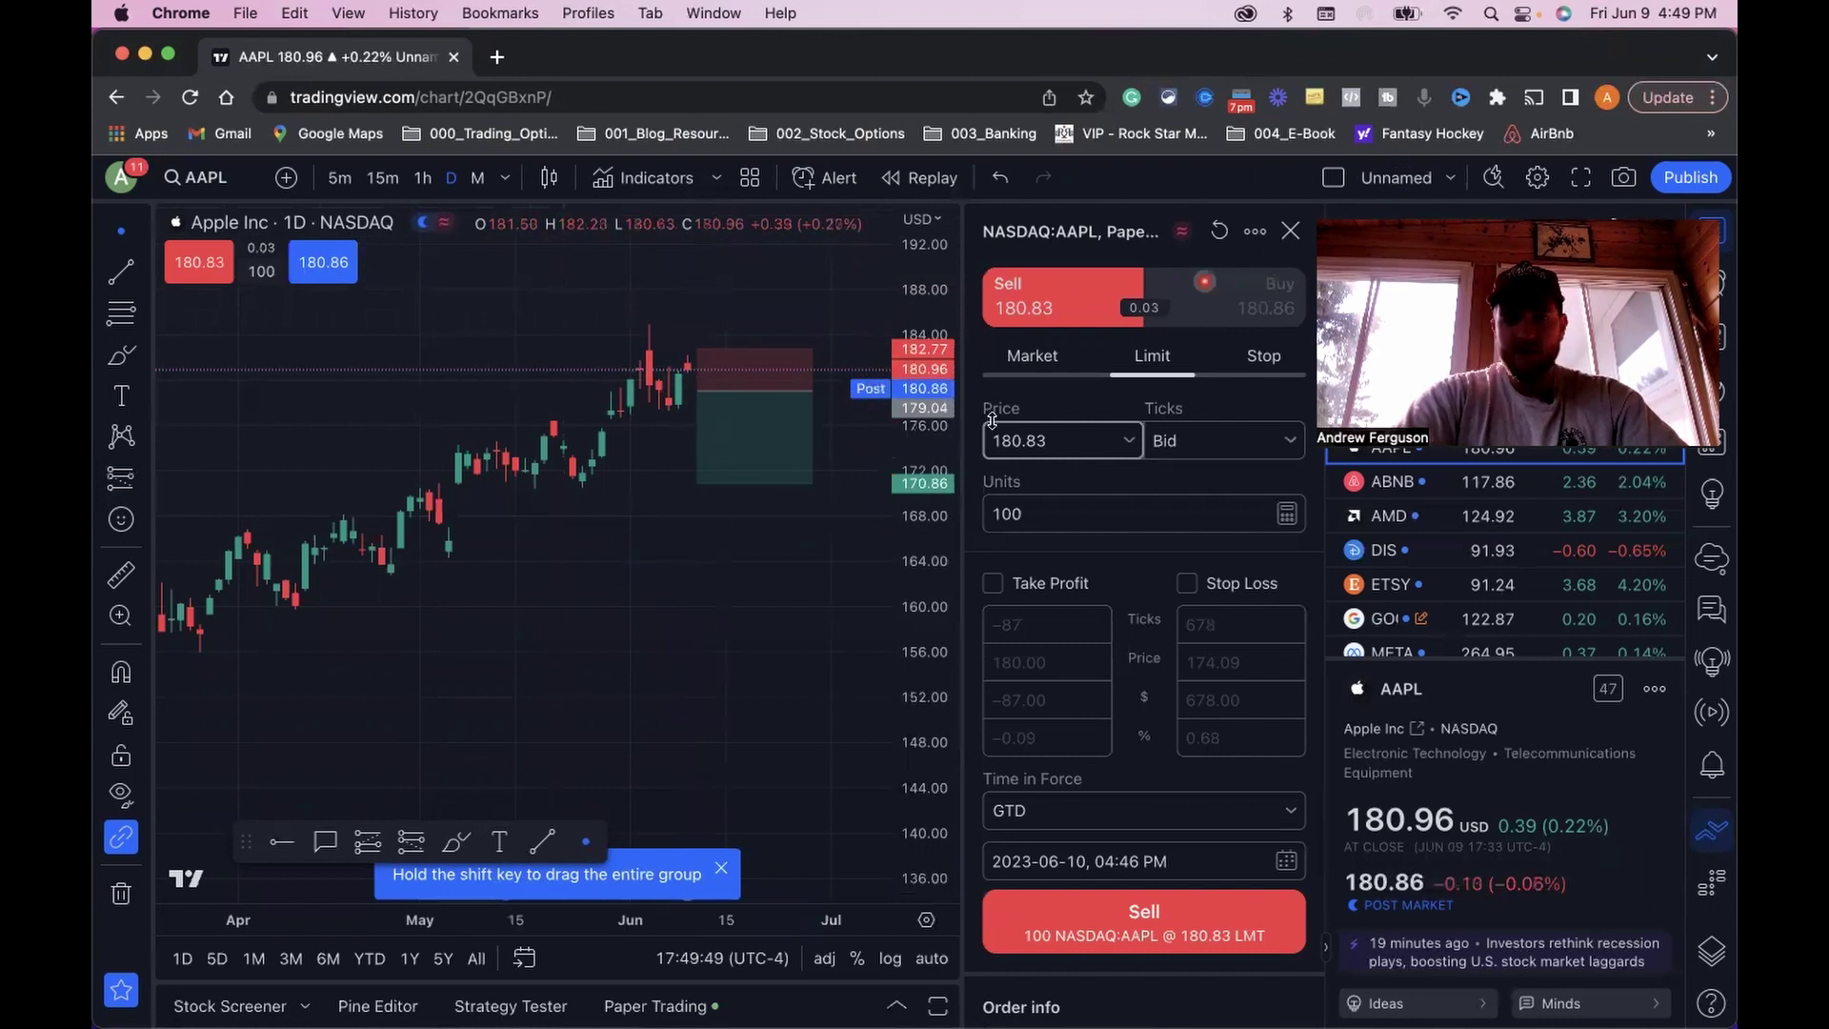
# - Set the sell ticket's limit price to 179.00 with a 170.00 take profit
pyautogui.click(1063, 446)
pyautogui.write('179')
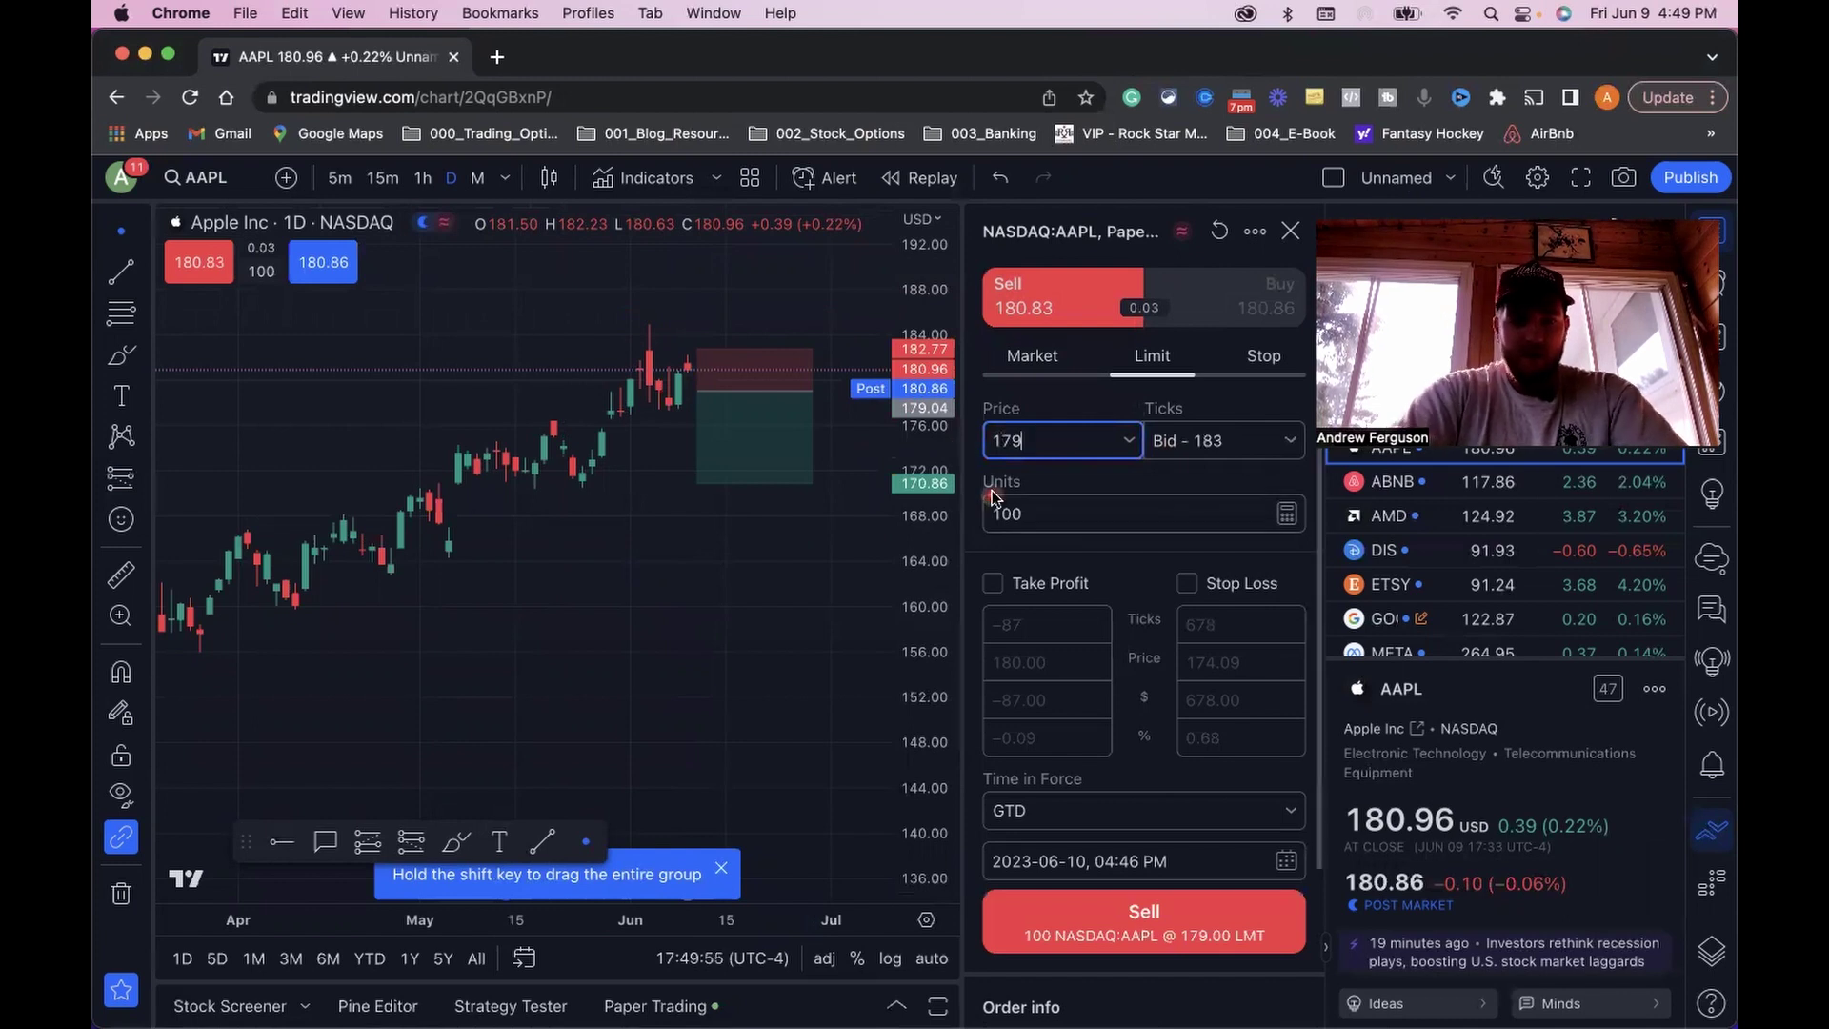
pyautogui.click(999, 570)
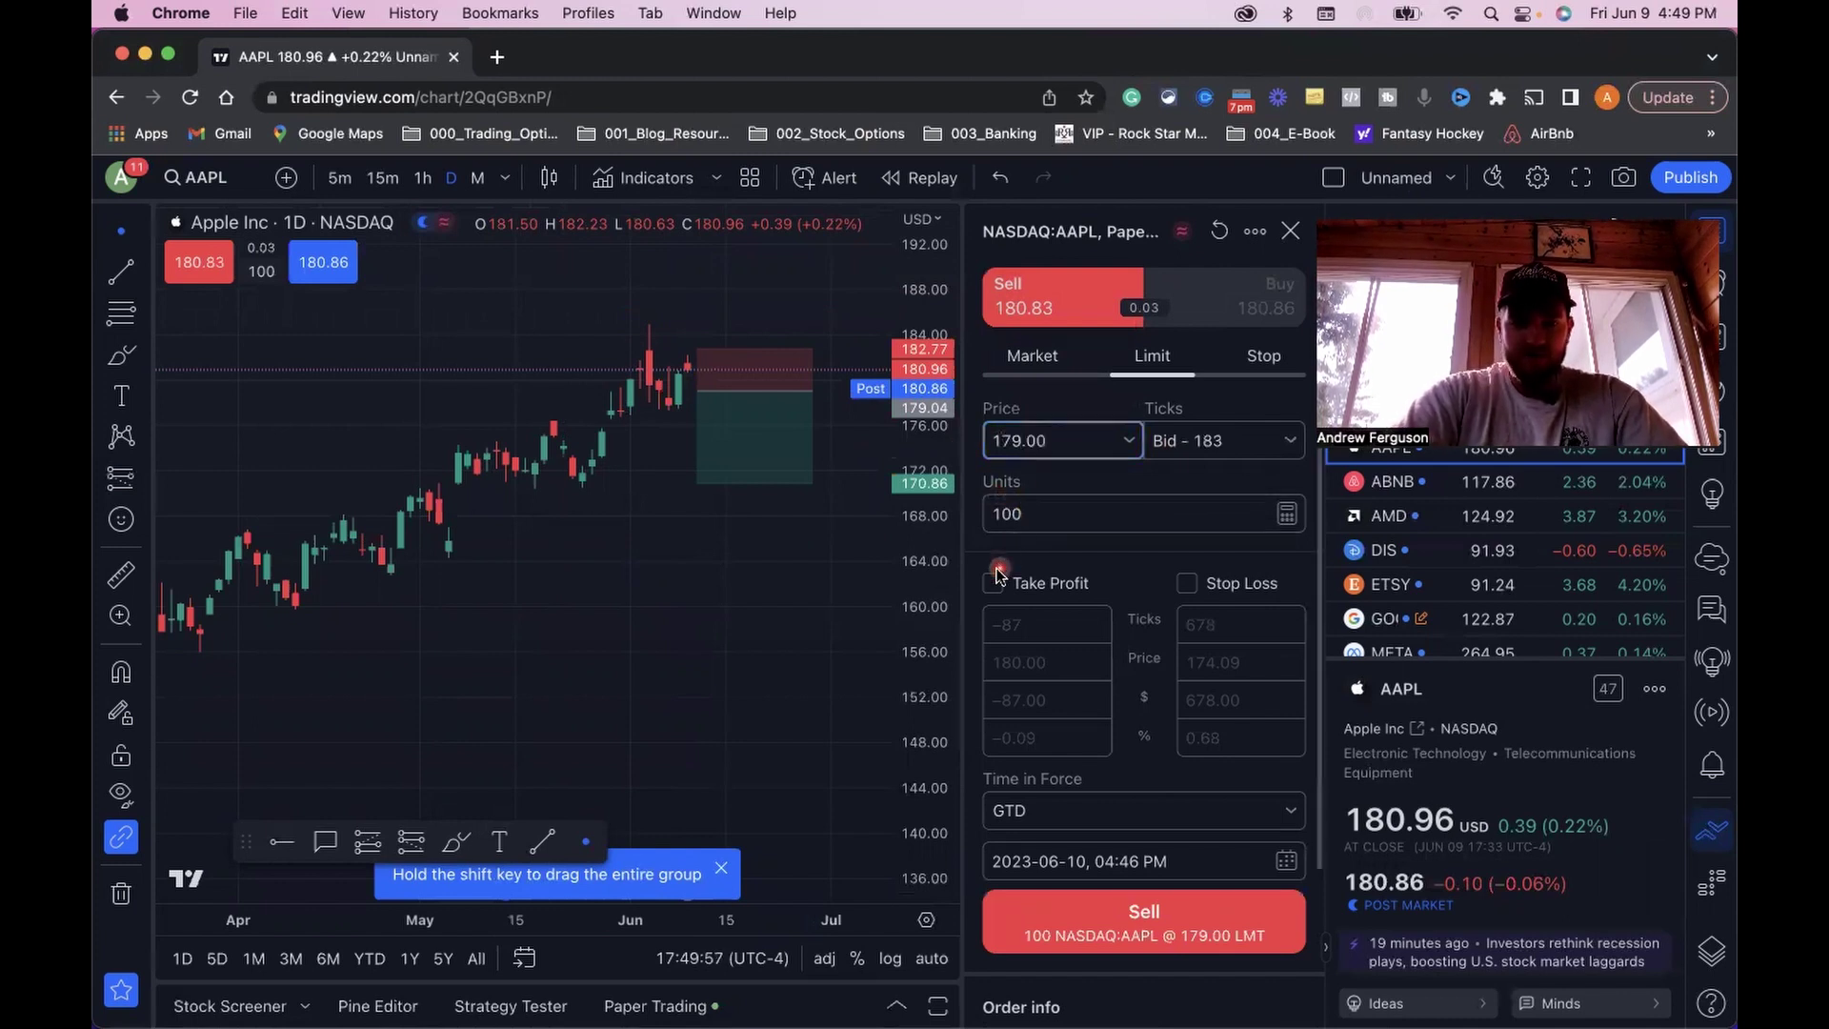
pyautogui.click(1046, 659)
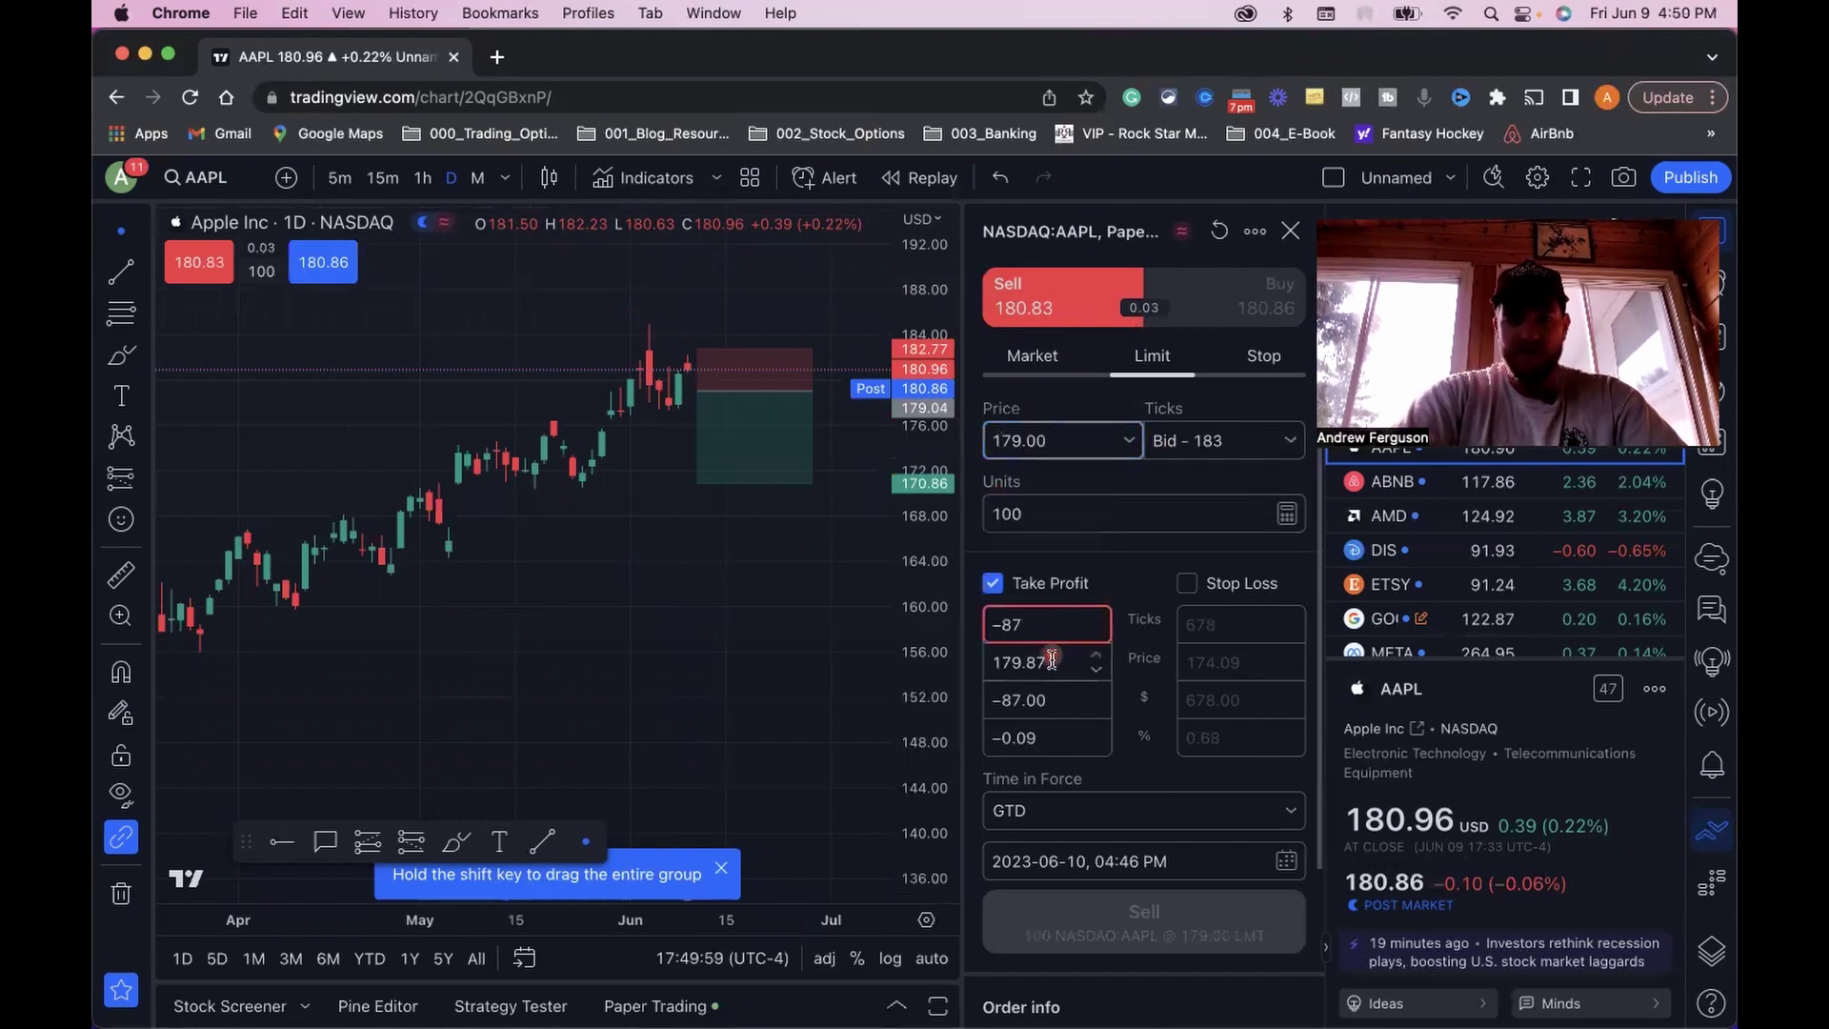
pyautogui.doubleClick(974, 664)
pyautogui.write('170')
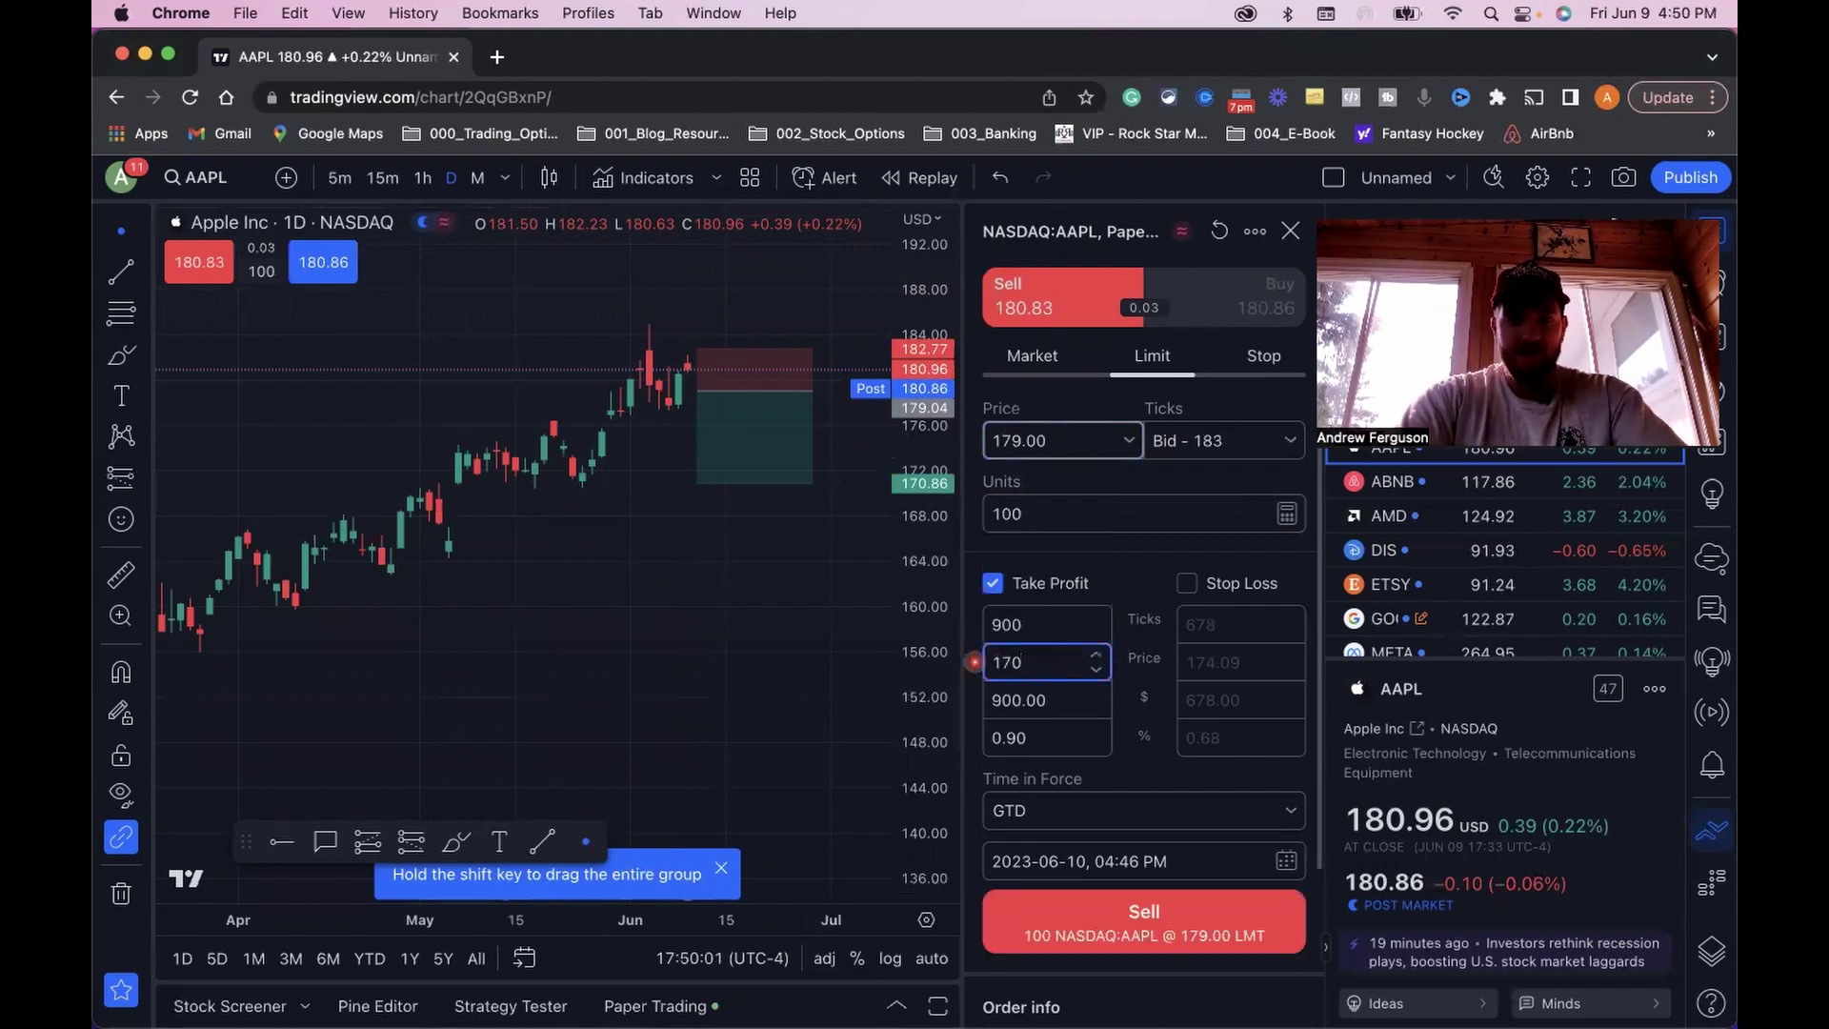
pyautogui.click(1205, 648)
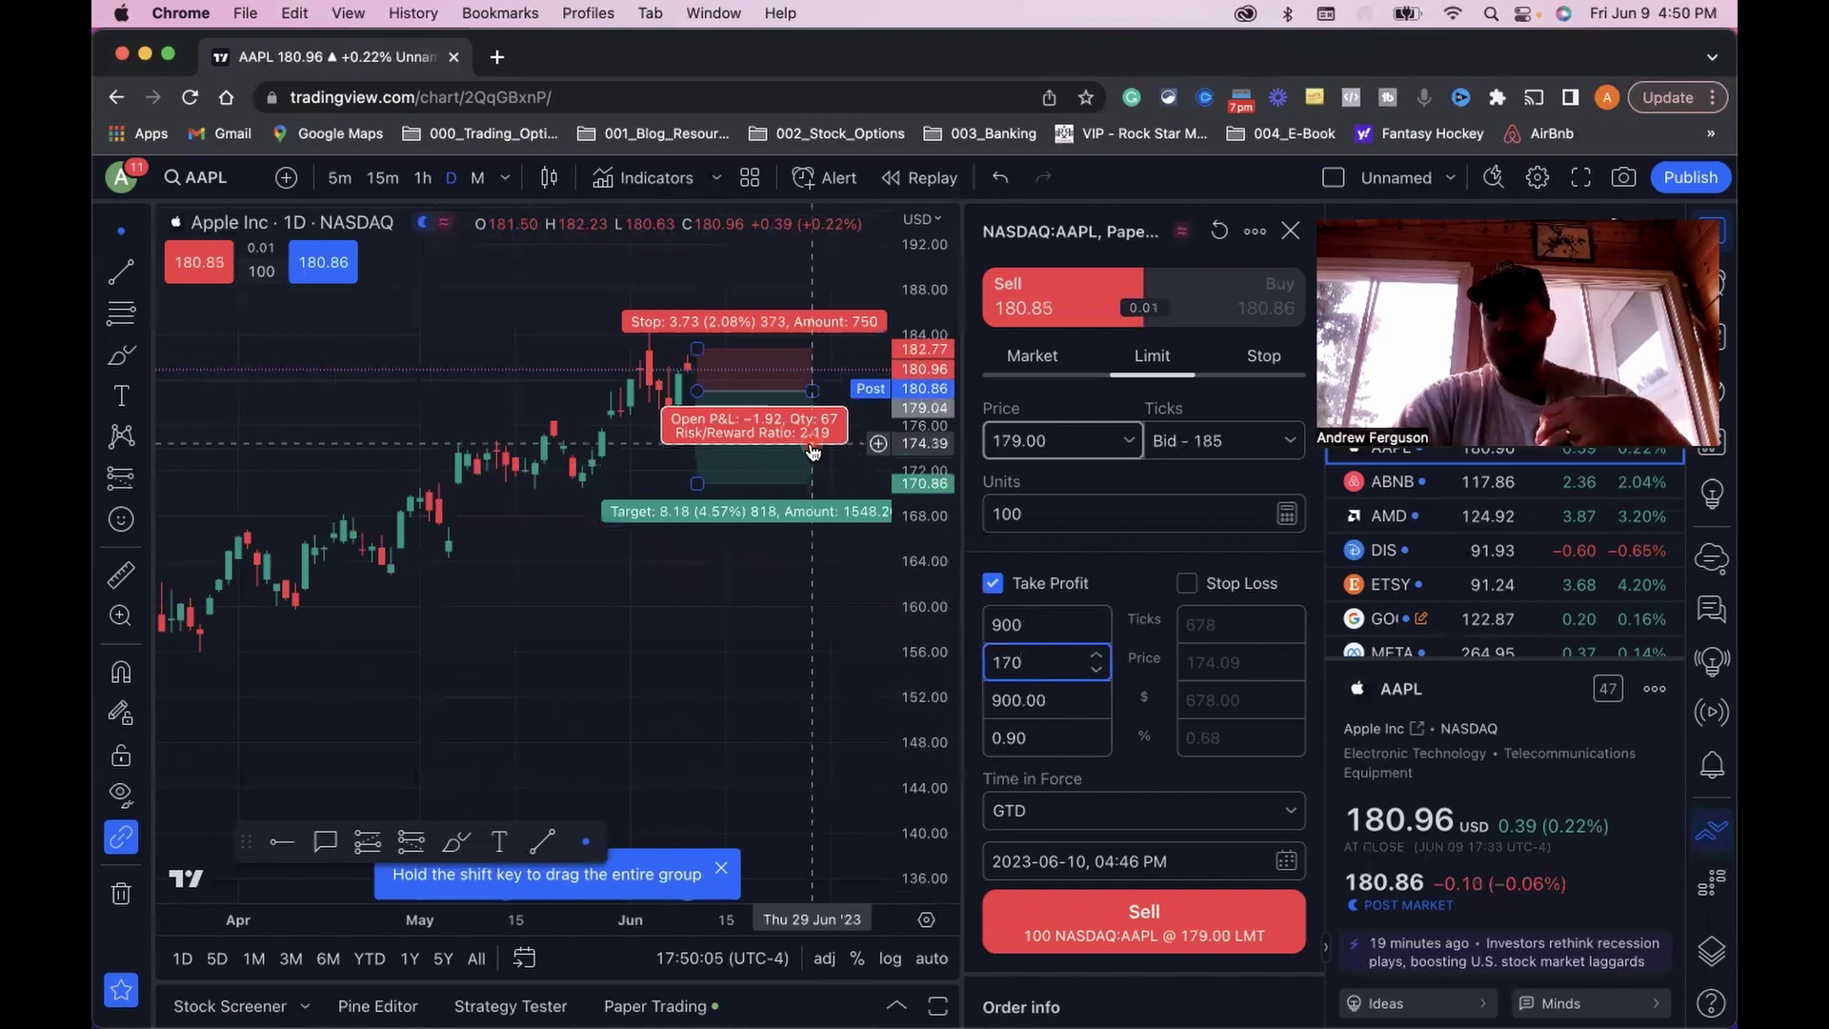
pyautogui.click(1187, 585)
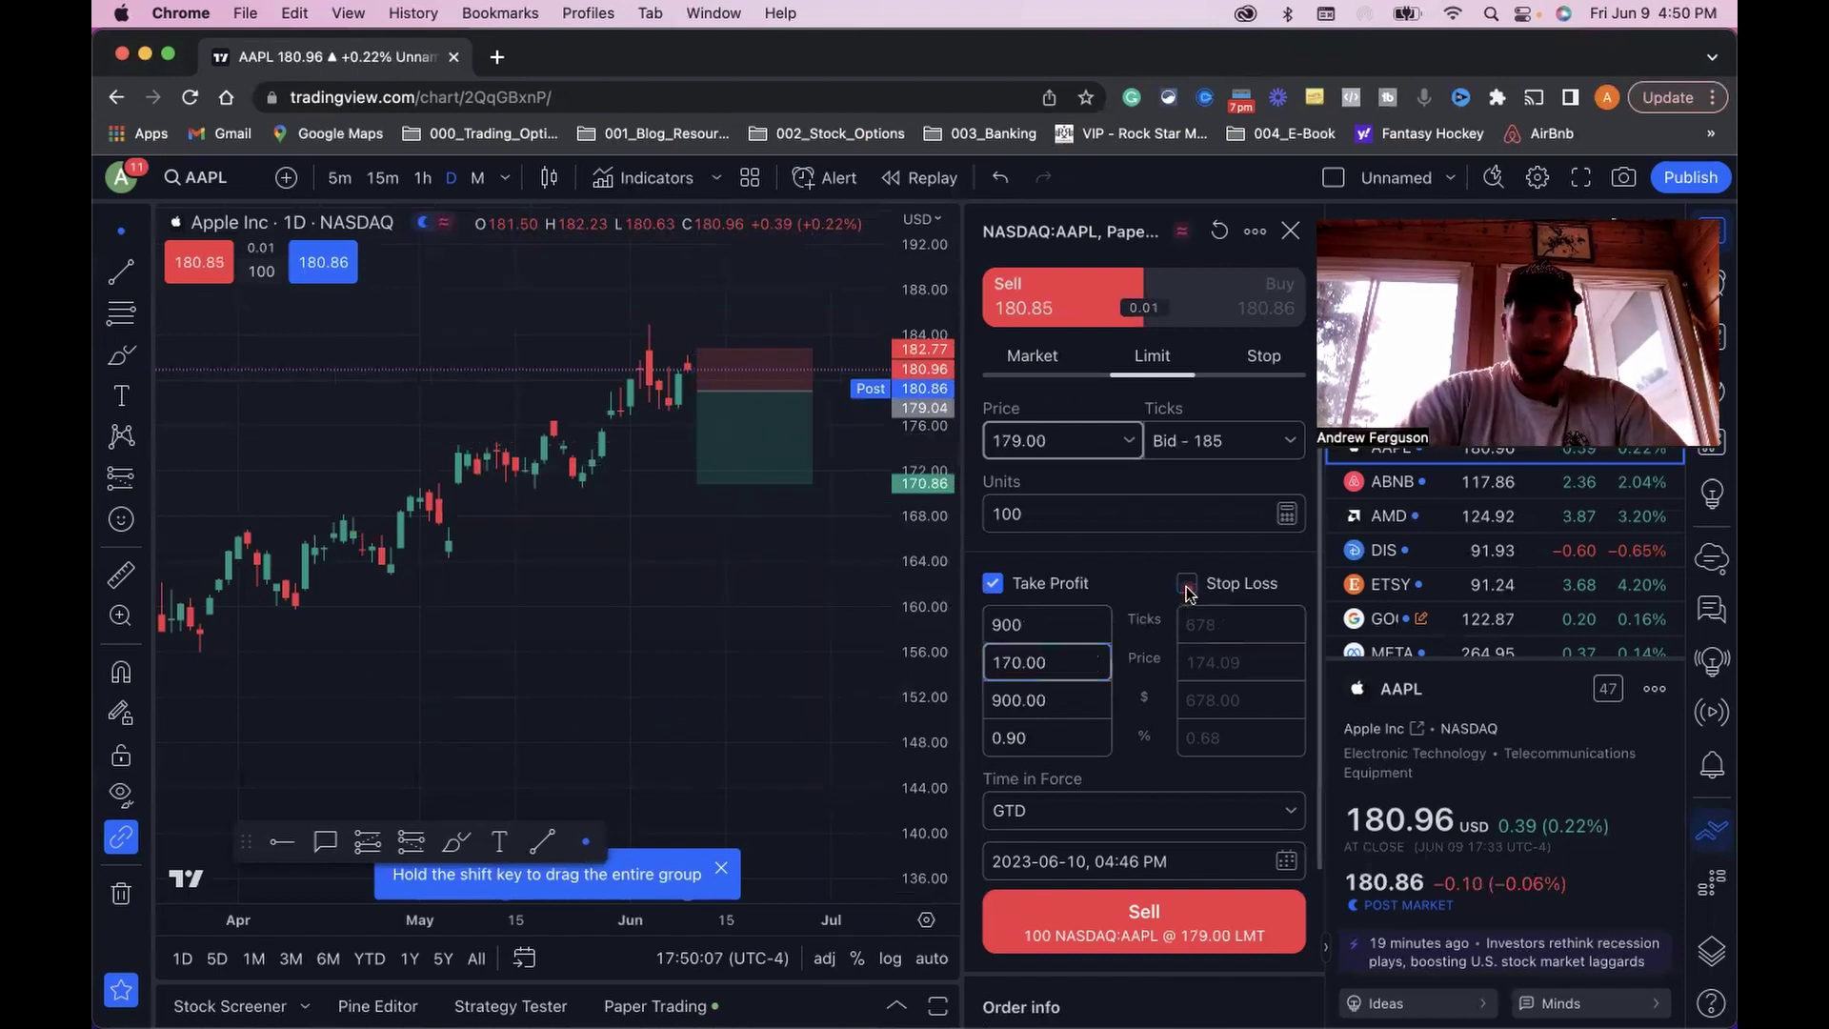
# - Enable a stop loss on the ticket and enter 182.75
pyautogui.click(1187, 585)
pyautogui.moveTo(1241, 662); pyautogui.dragTo(1164, 662)
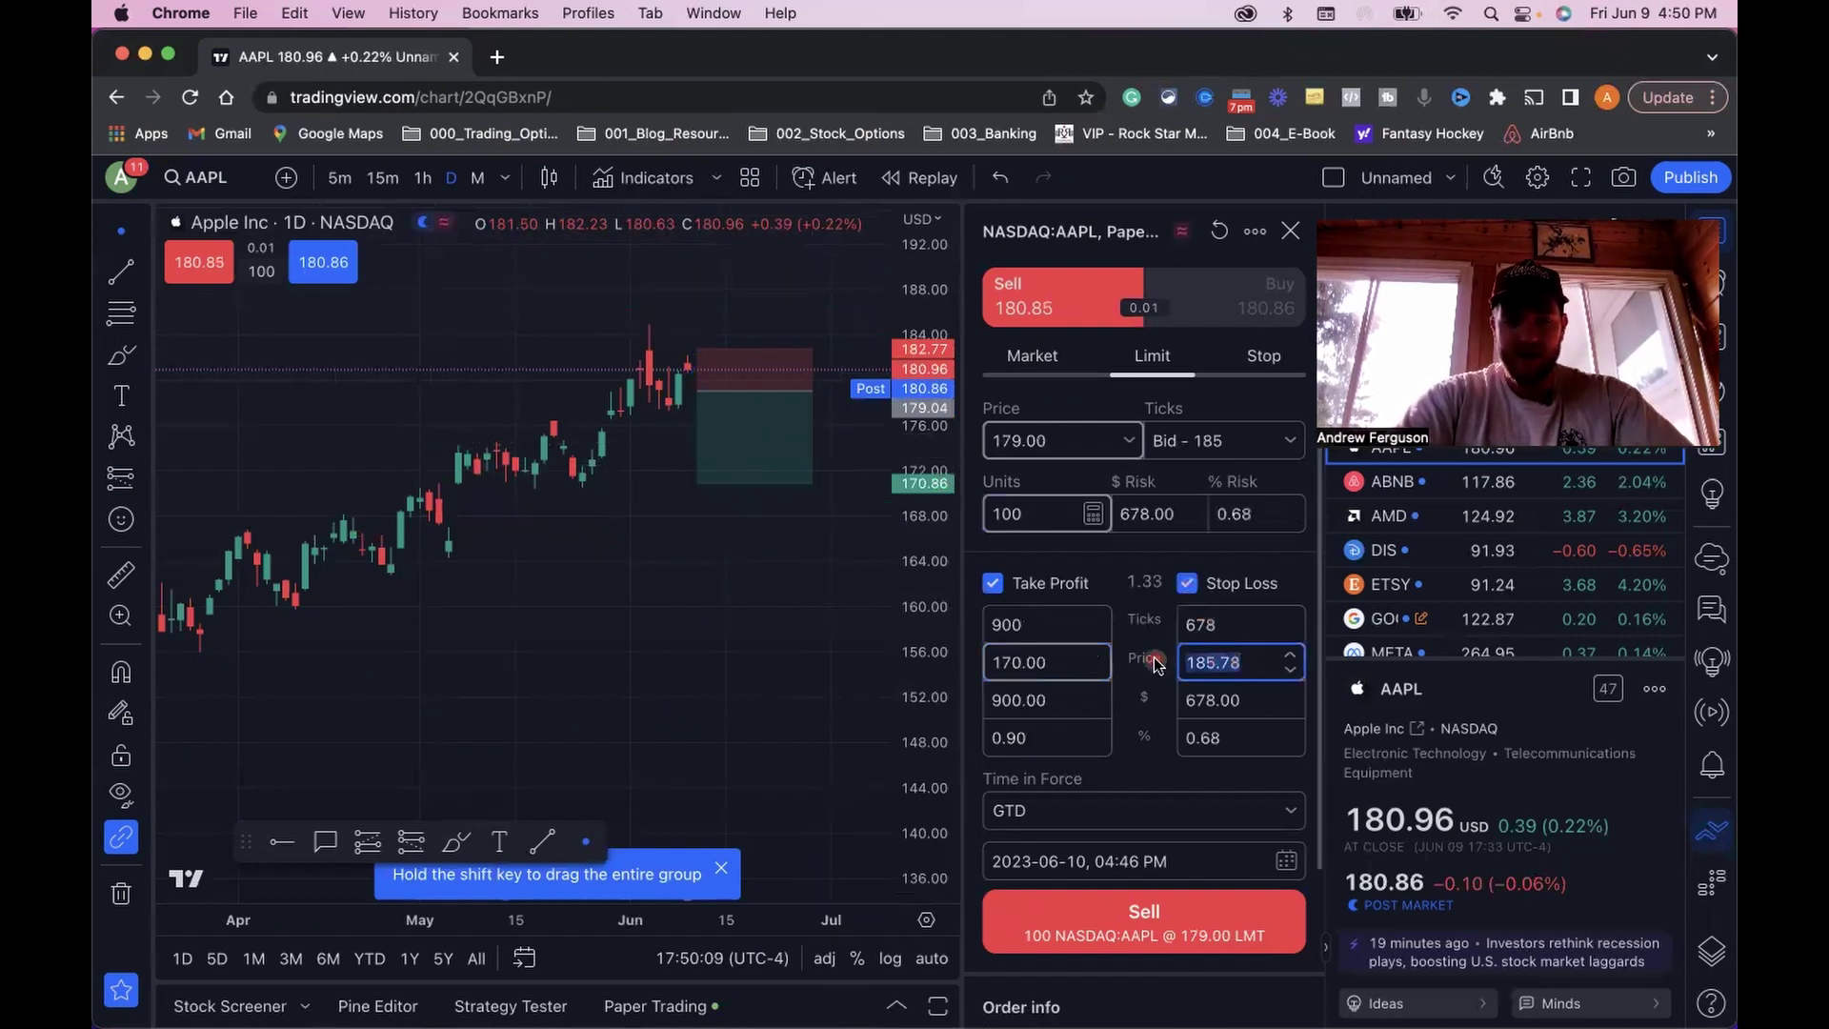
pyautogui.write('182')
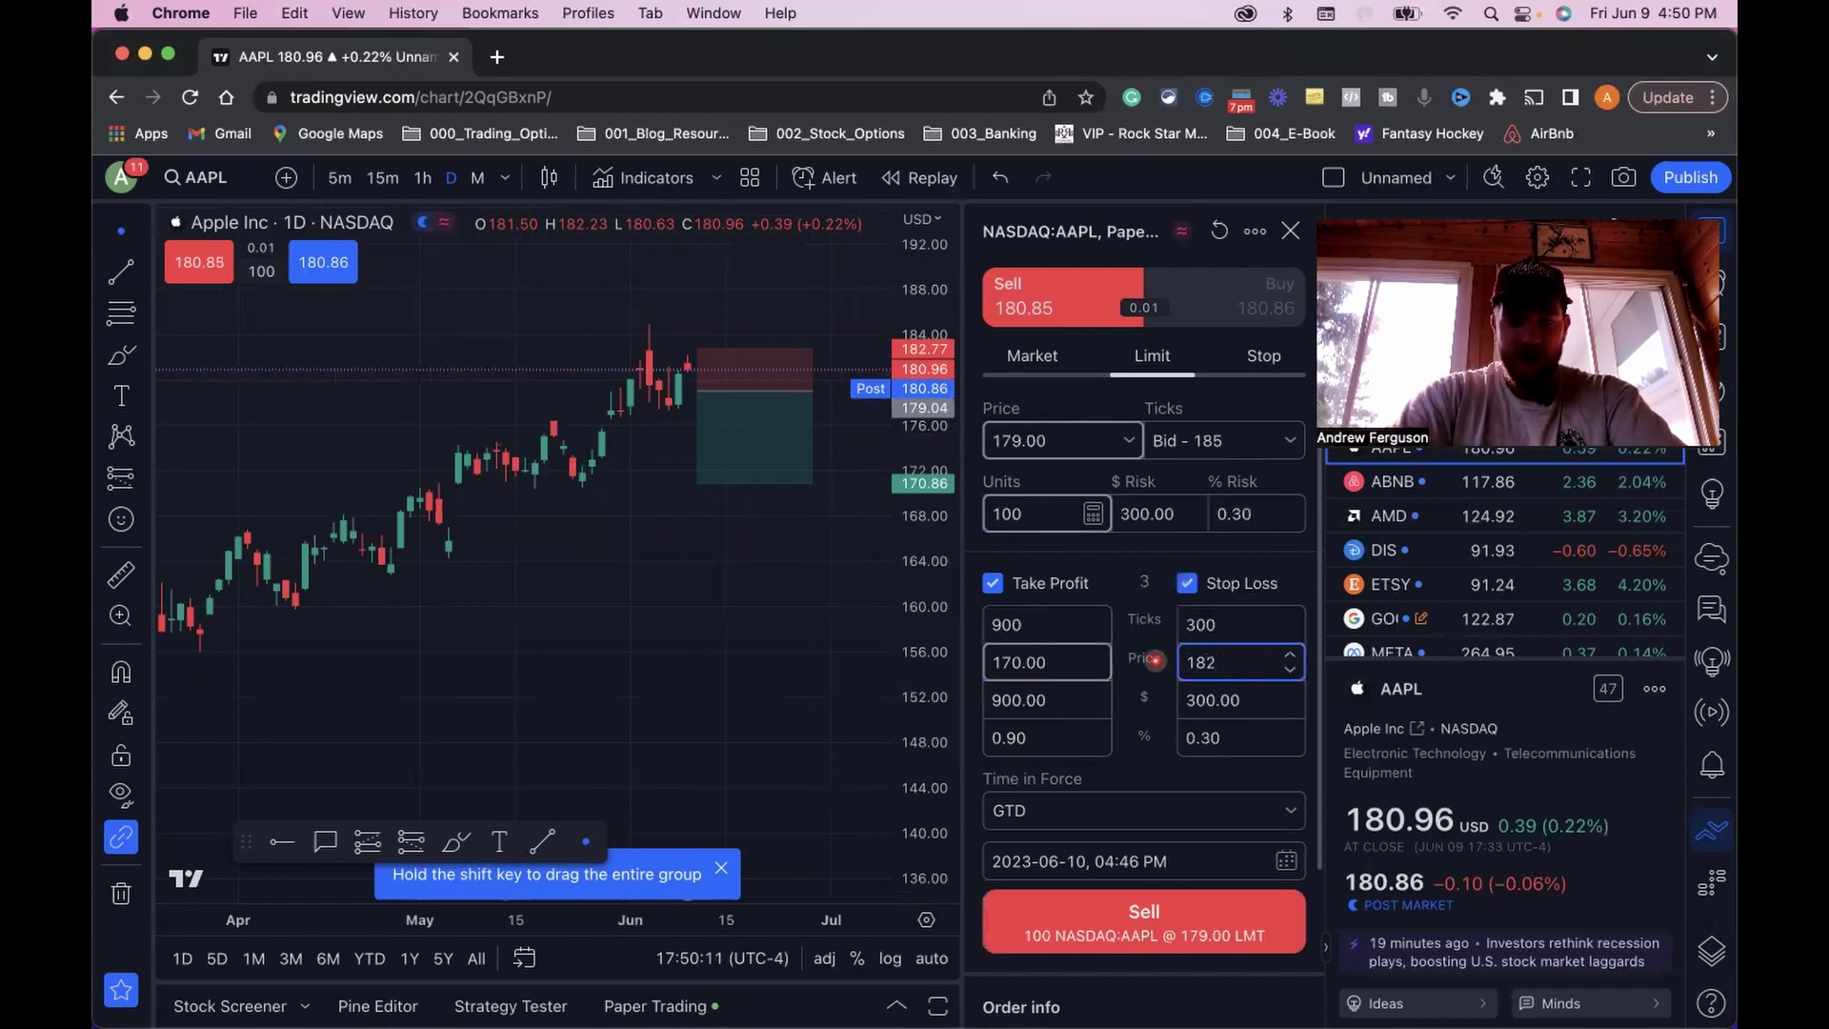
pyautogui.write('.75')
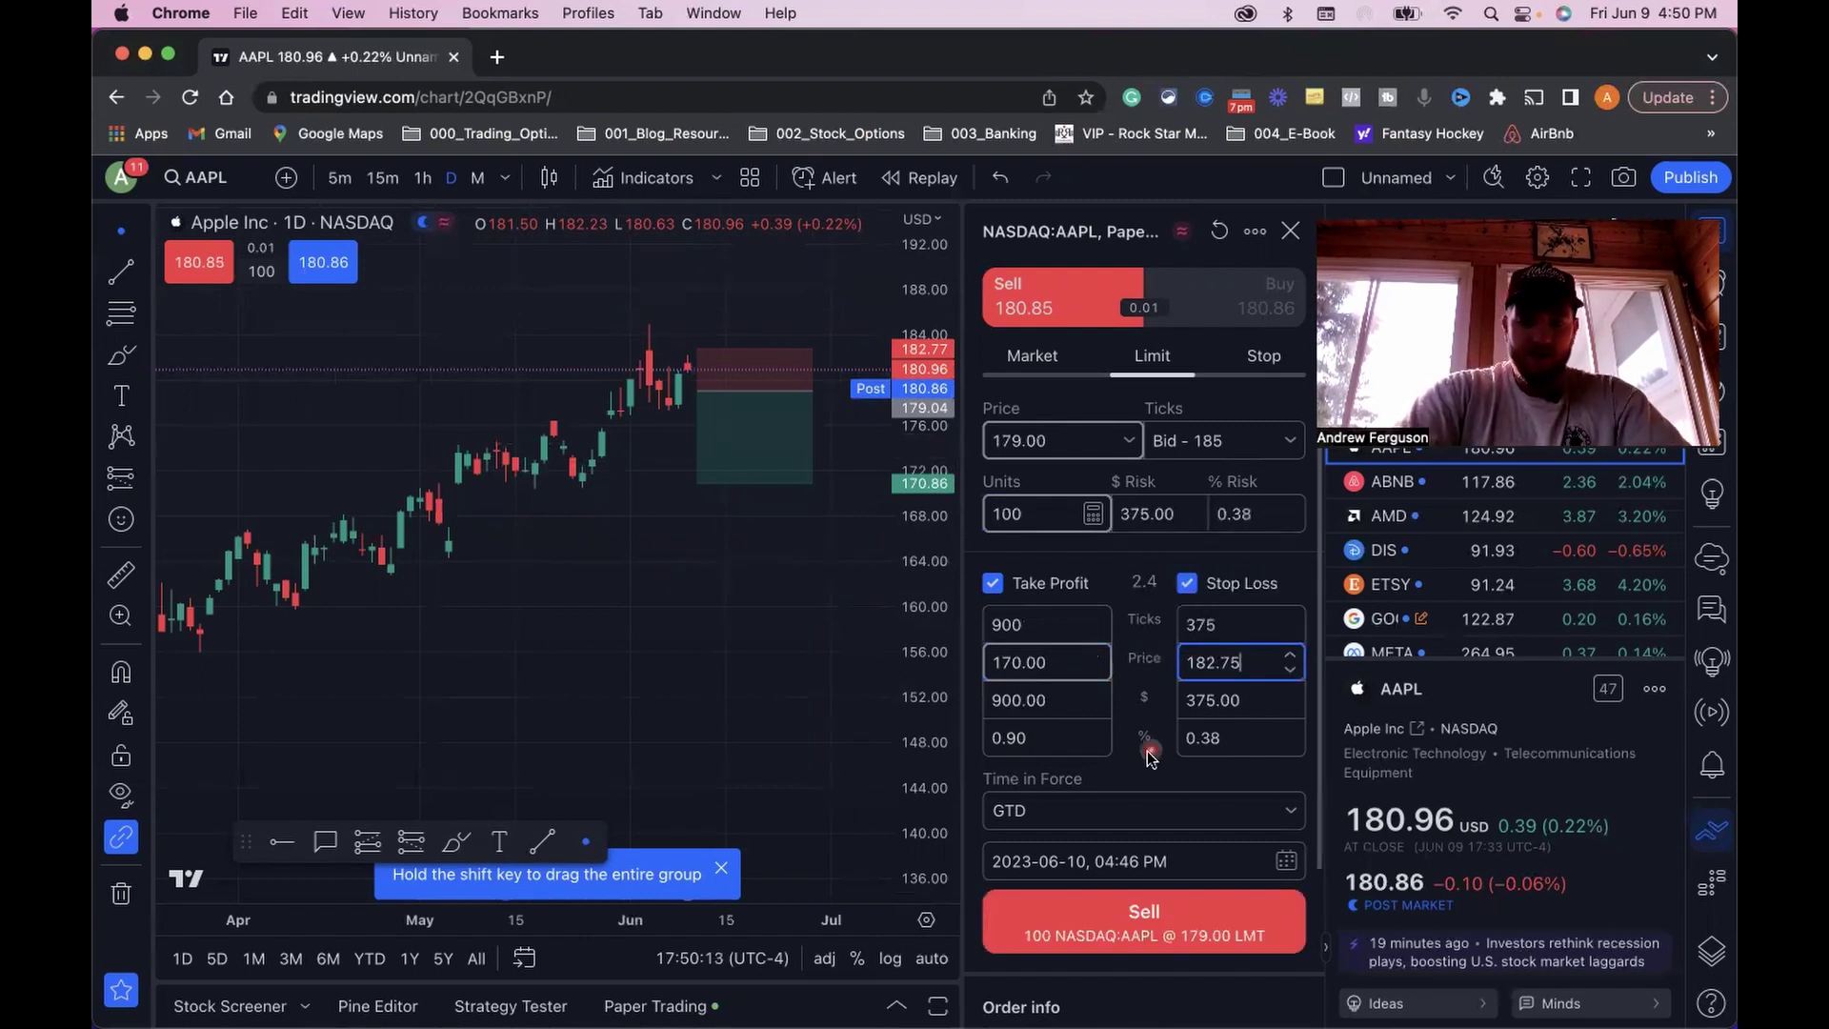
# - Submit the 100-share AAPL sell limit at 179.00 and check its 170.00/182.75 bracket on the chart
pyautogui.click(1119, 924)
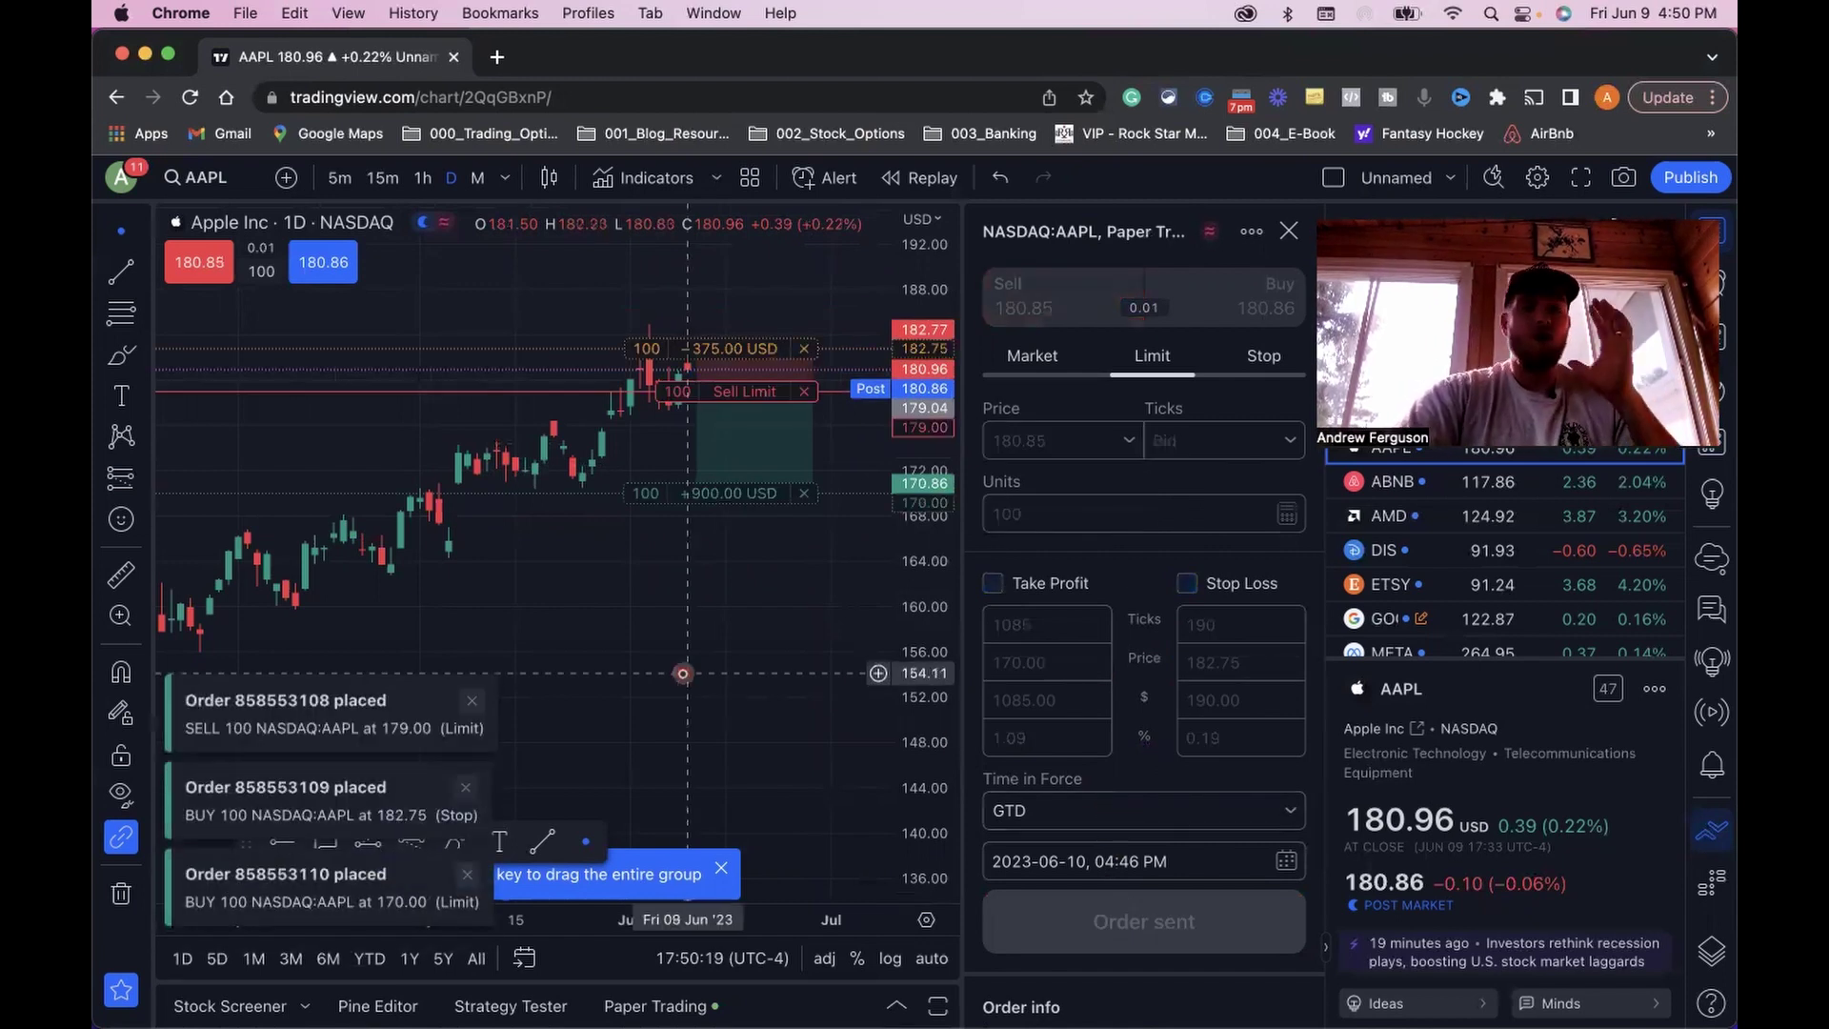
pyautogui.click(726, 457)
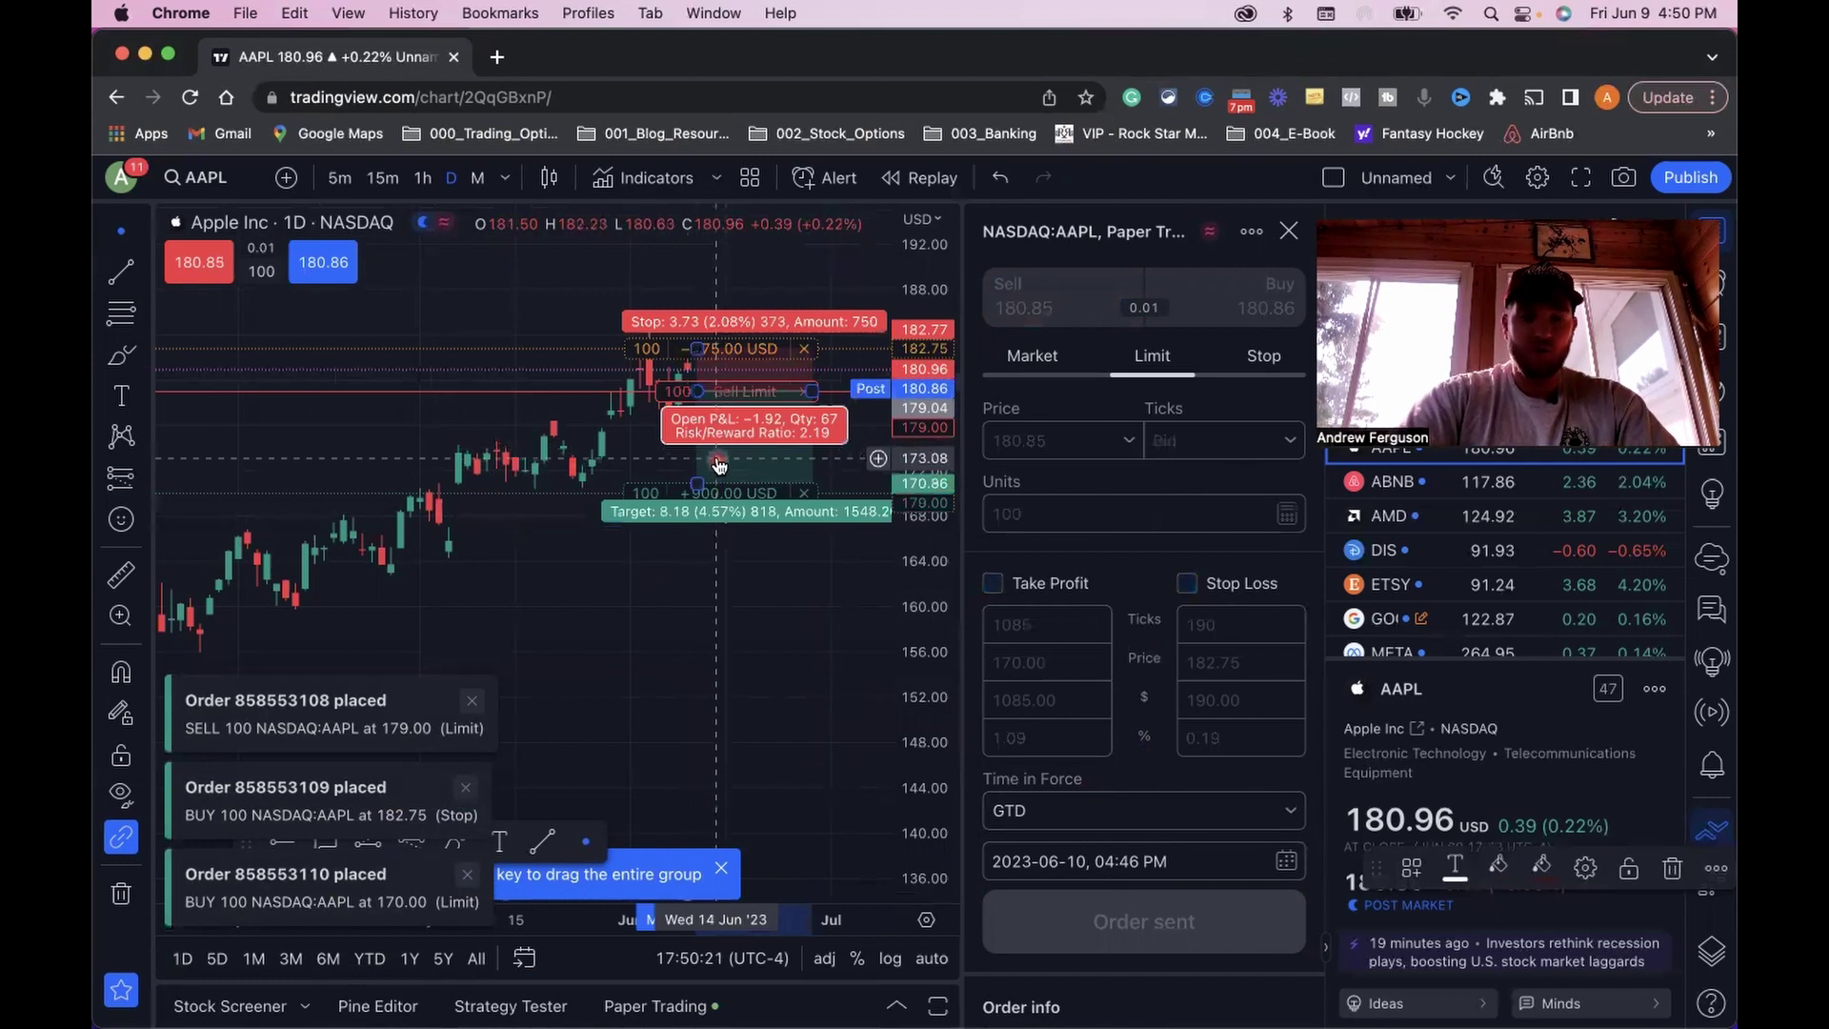
pyautogui.click(718, 464)
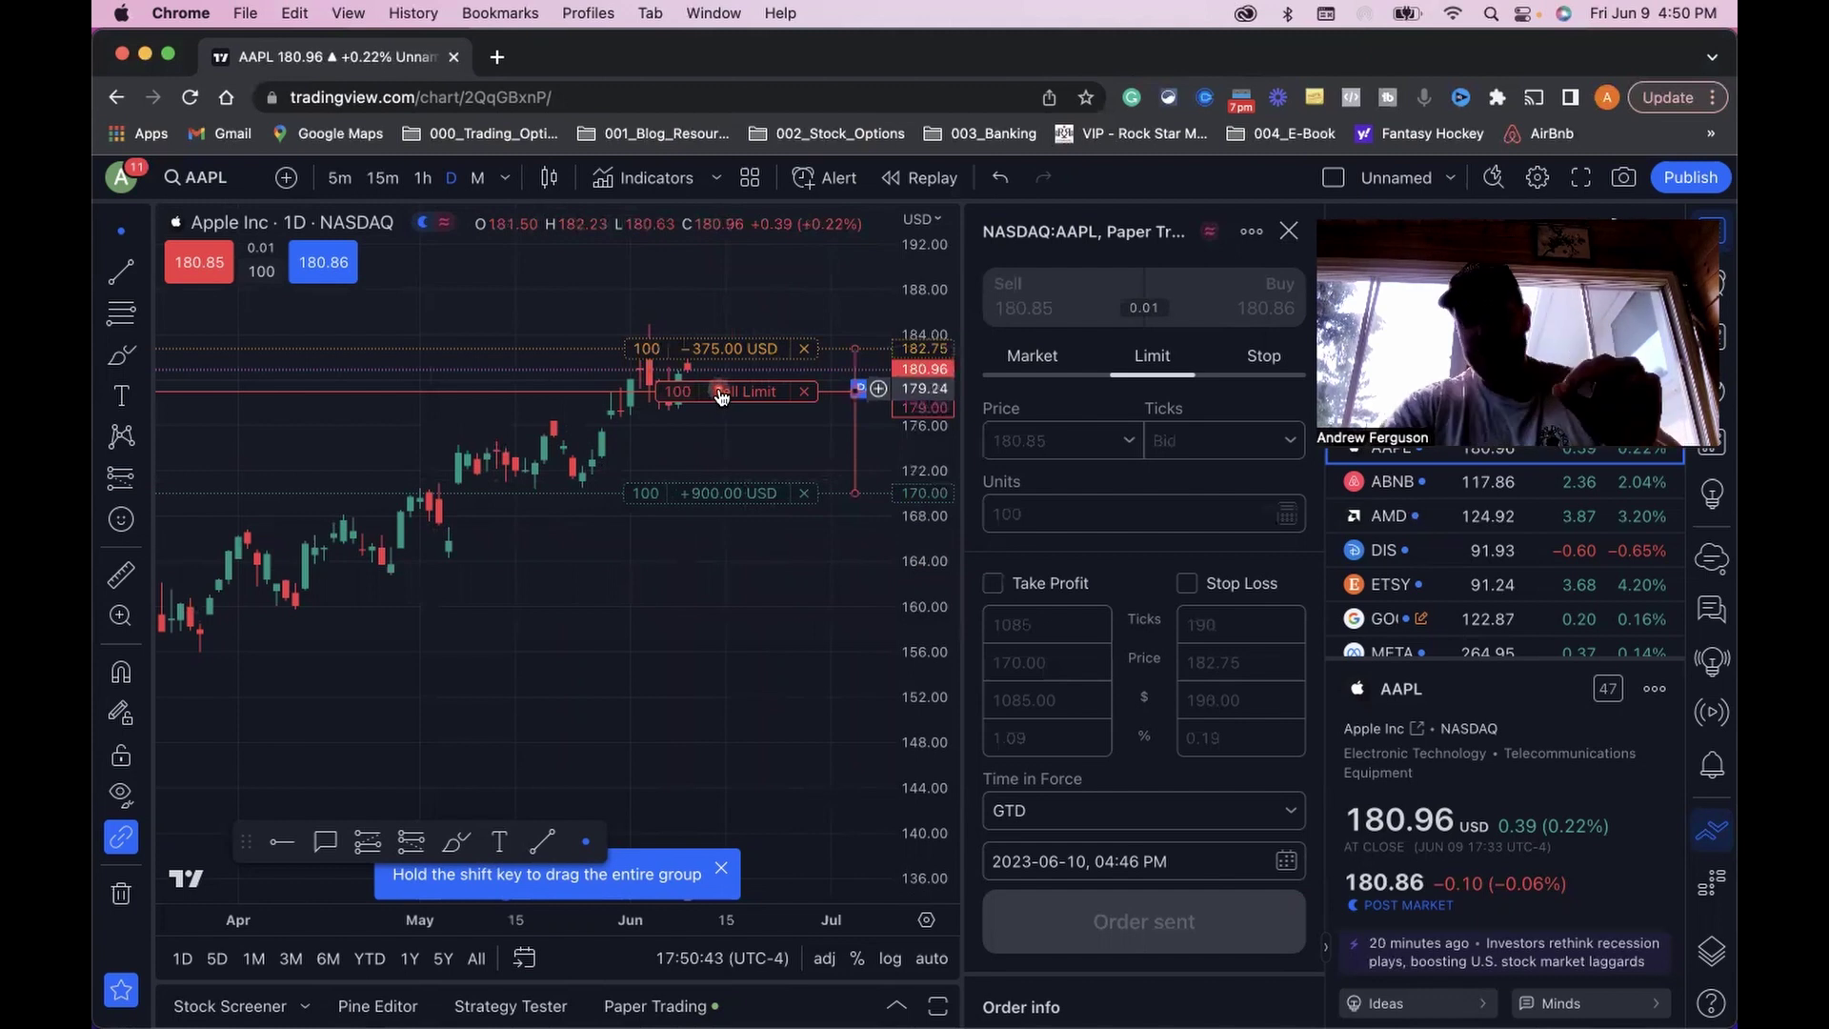
pyautogui.click(118, 486)
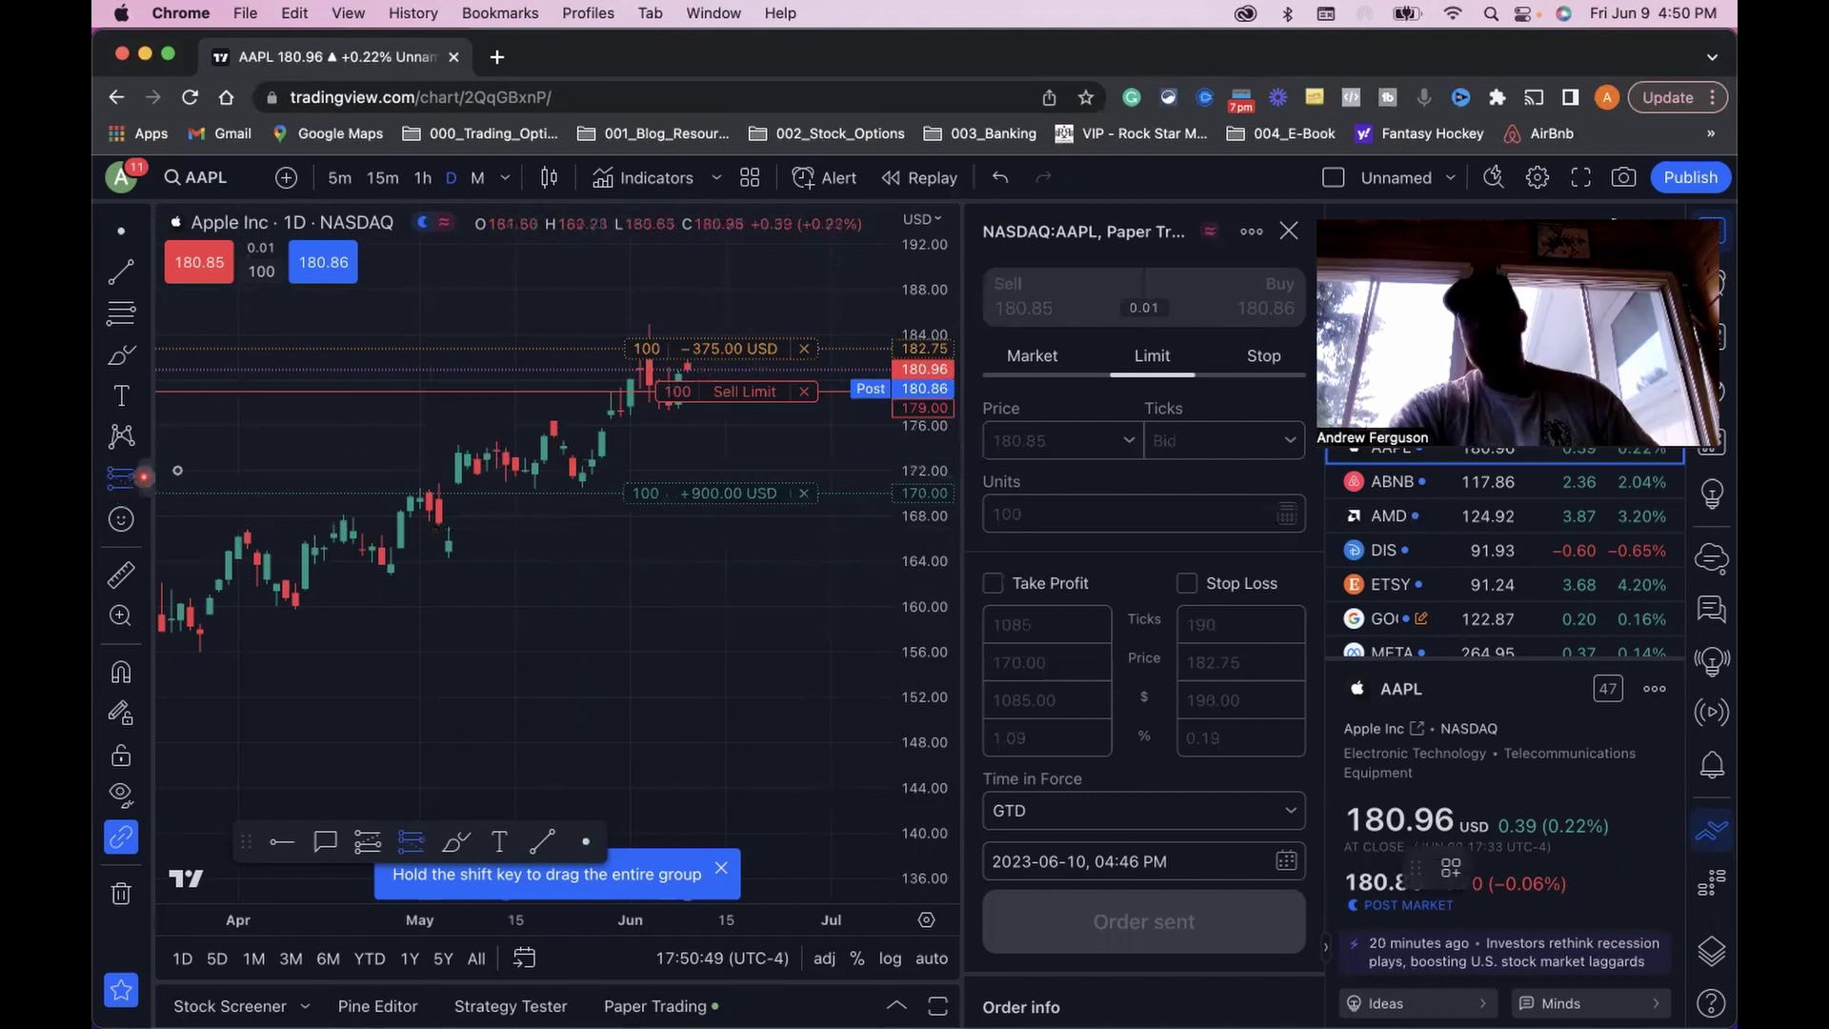